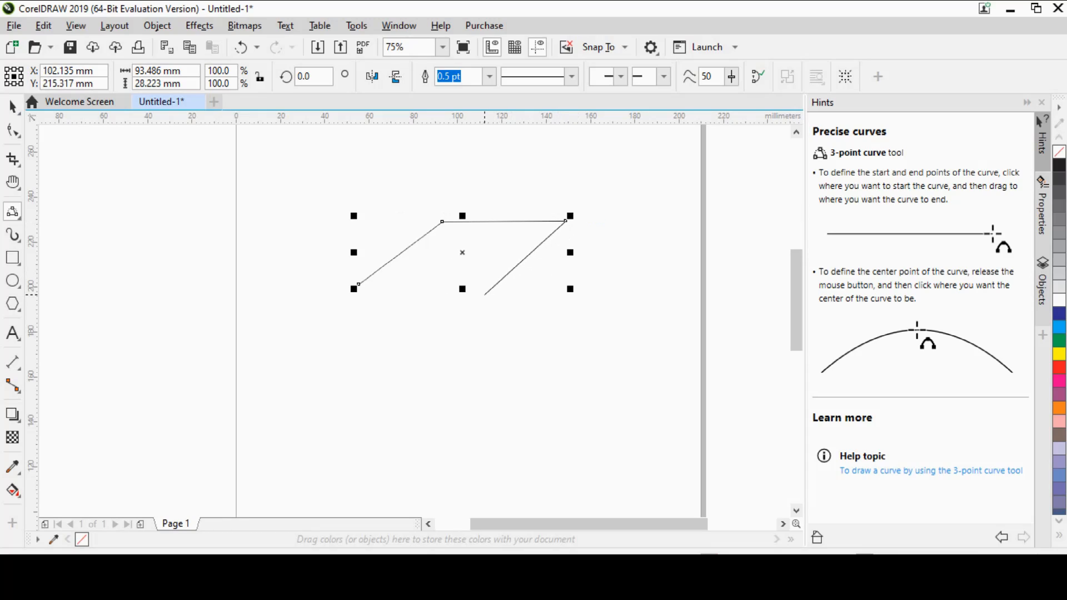
# Draw the hood below the windshield with the 3-point curve tool, adding gently curved side edges and a straight front edge.
pyautogui.click(484, 294)
pyautogui.moveTo(359, 284); pyautogui.dragTo(409, 362)
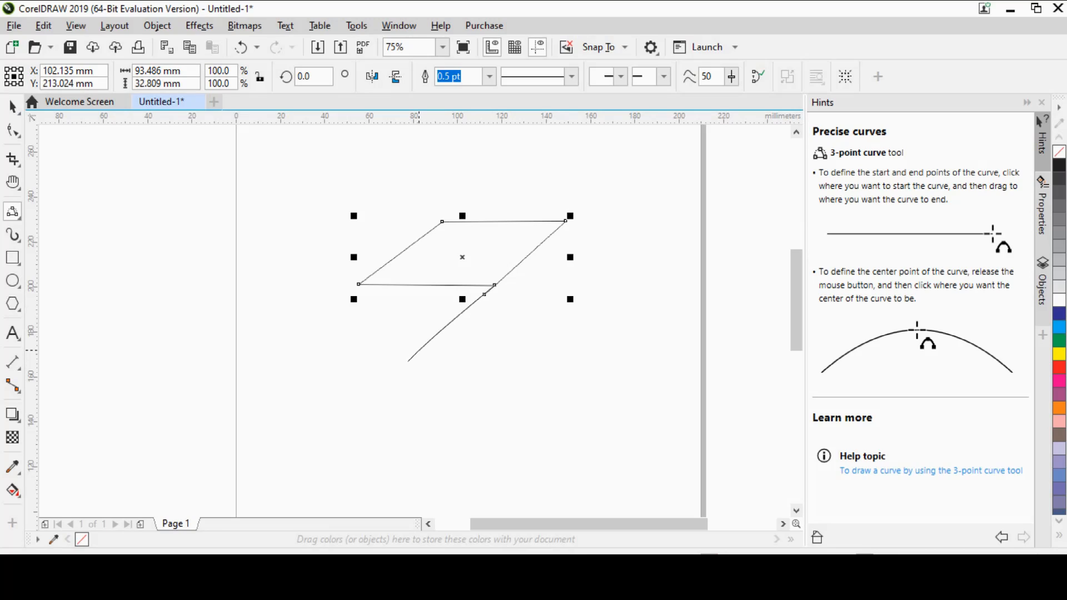
pyautogui.click(419, 350)
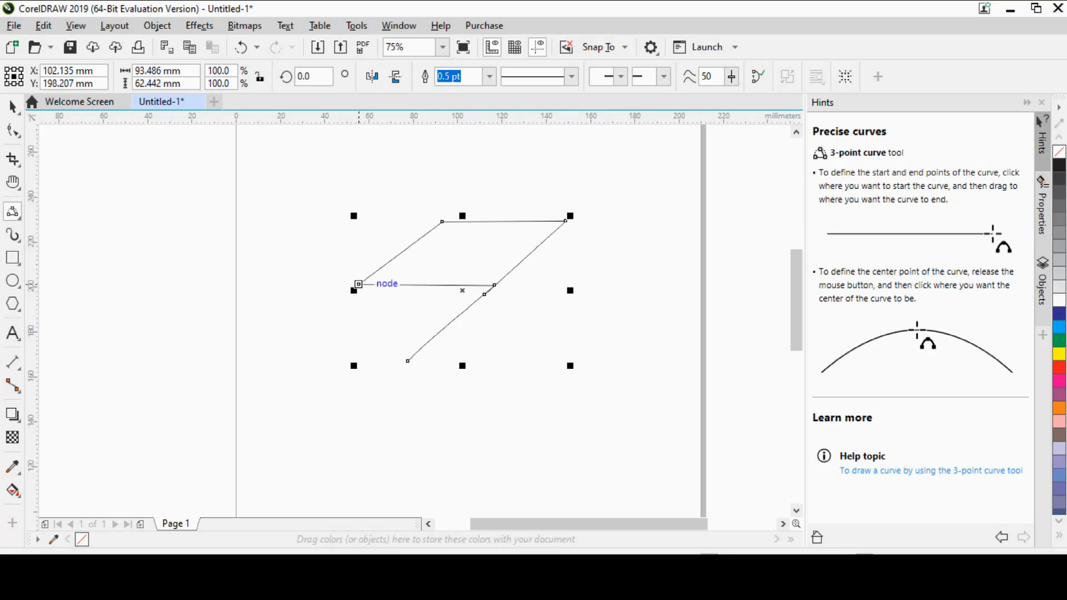
pyautogui.moveTo(358, 284); pyautogui.dragTo(289, 351)
pyautogui.click(301, 338)
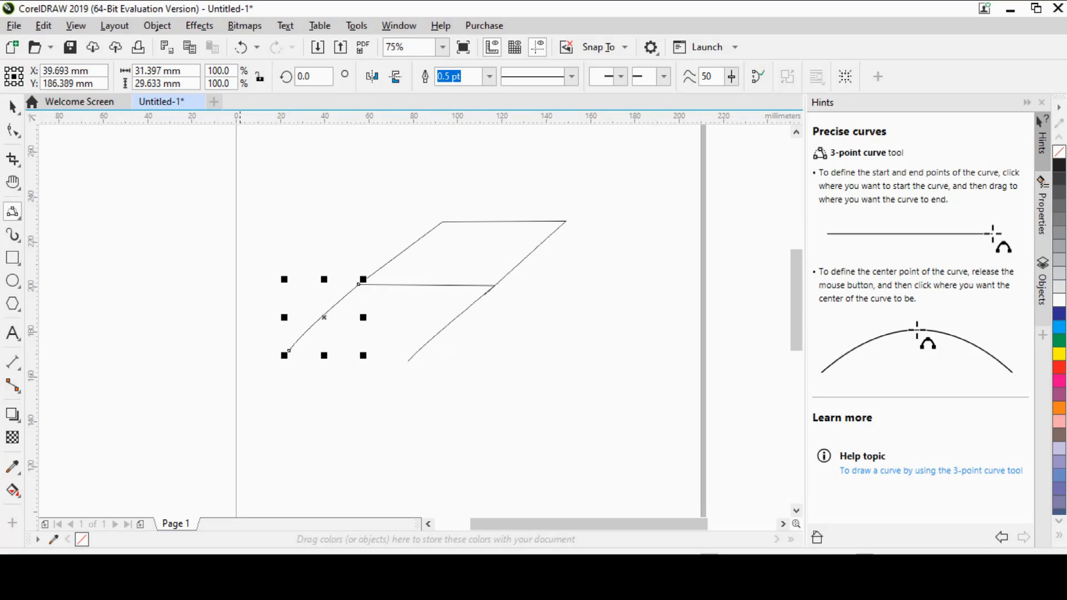
pyautogui.moveTo(289, 351); pyautogui.dragTo(415, 354)
pyautogui.click(414, 354)
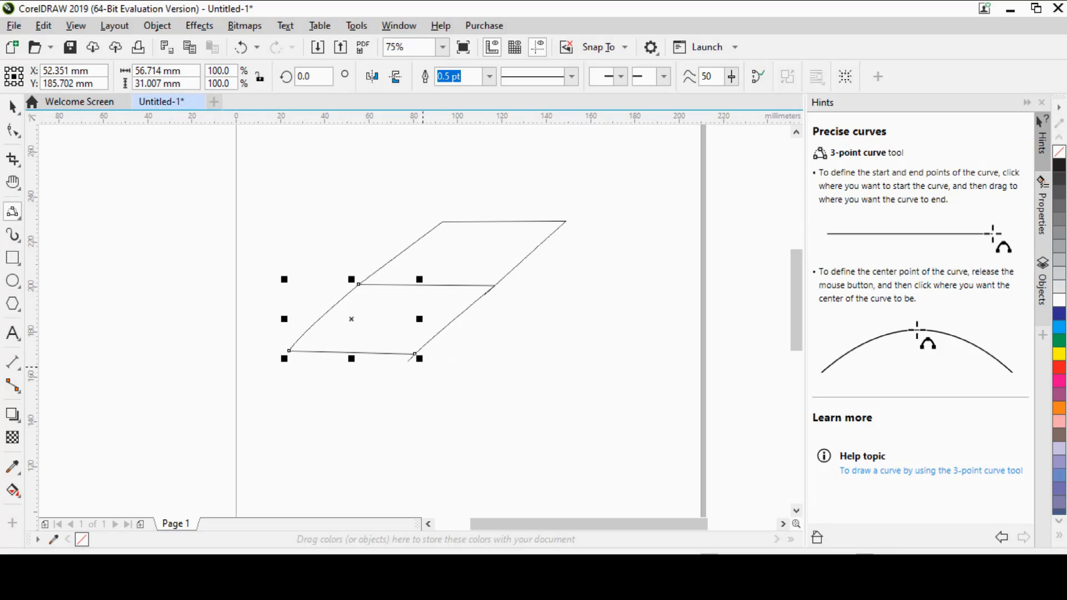
# Draw the front panel below the hood with curved left and right edges joined by a lower line.
pyautogui.moveTo(415, 354); pyautogui.dragTo(397, 395)
pyautogui.click(400, 378)
pyautogui.moveTo(289, 351); pyautogui.dragTo(396, 395)
pyautogui.click(275, 389)
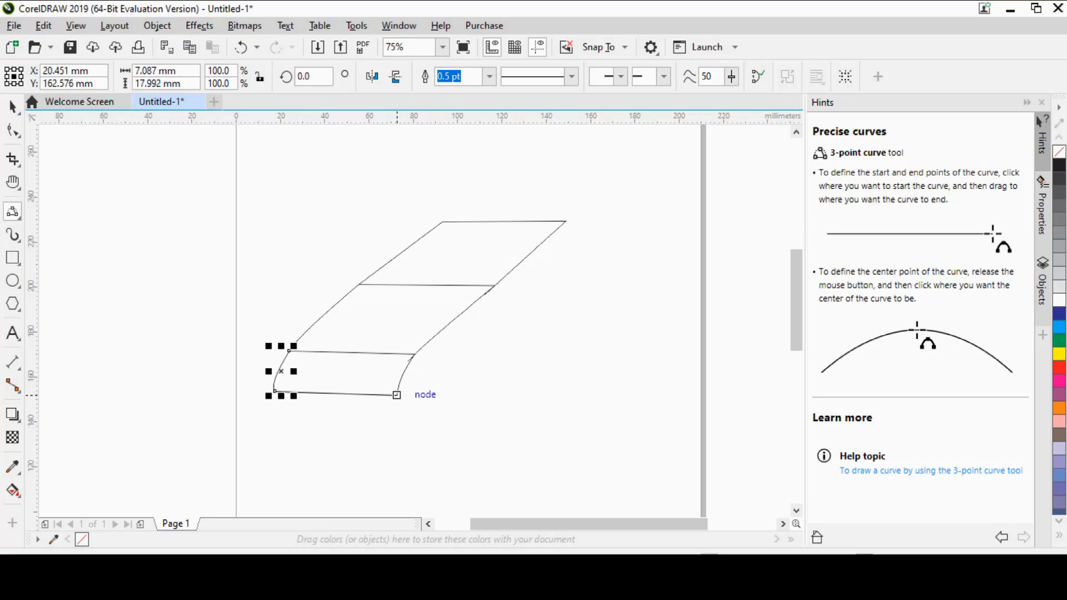
pyautogui.click(396, 395)
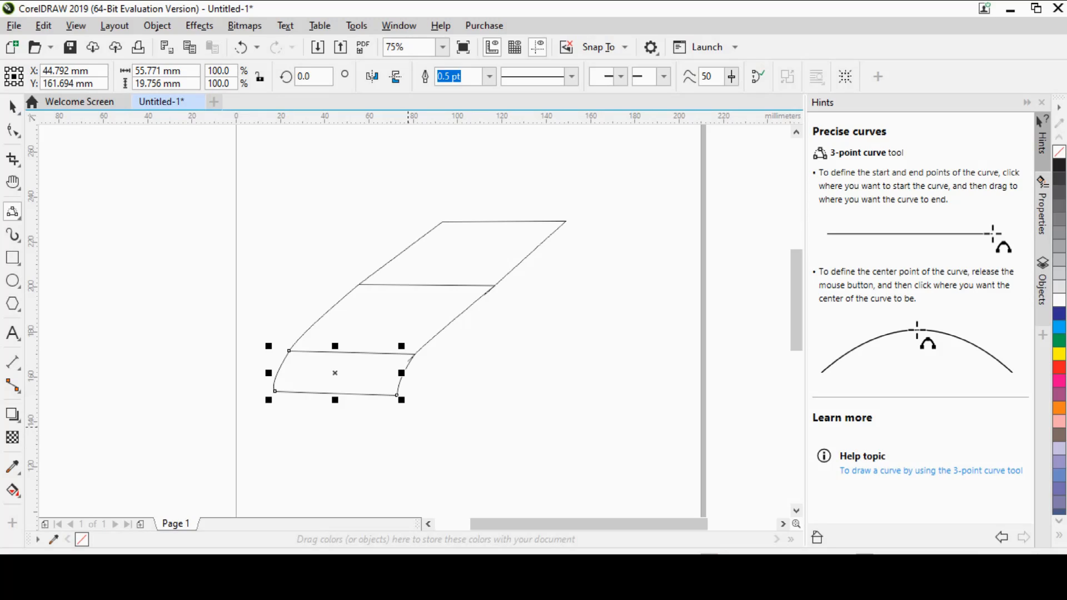
# Draw the bumper with curved ends below the front panel, and two slanted side lines running back from its right corners.
pyautogui.moveTo(396, 395); pyautogui.dragTo(457, 359)
pyautogui.click(456, 360)
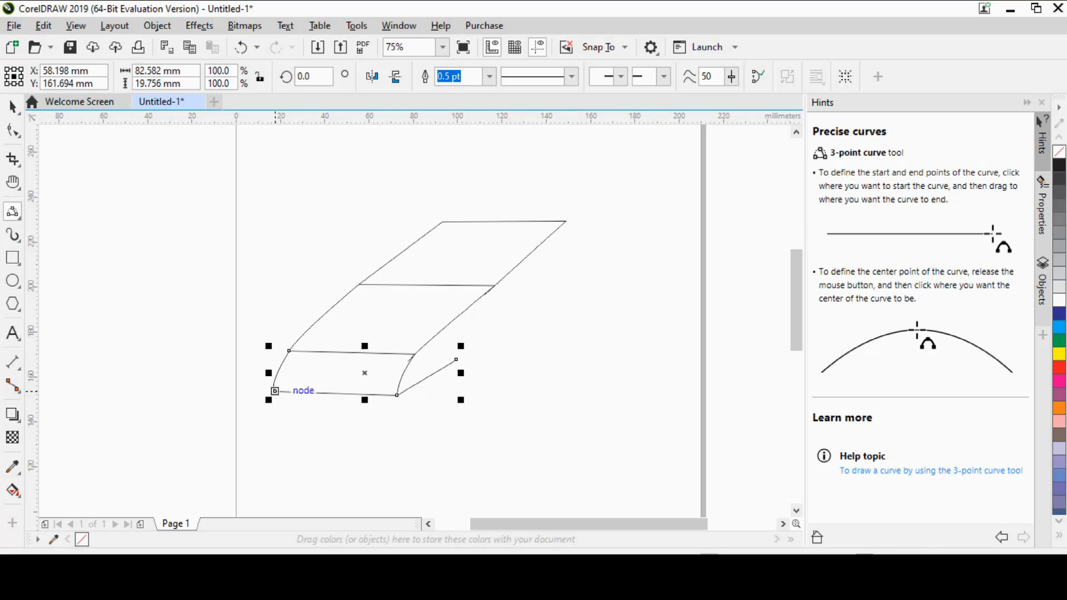
pyautogui.moveTo(275, 391); pyautogui.dragTo(393, 426)
pyautogui.click(274, 423)
pyautogui.click(394, 426)
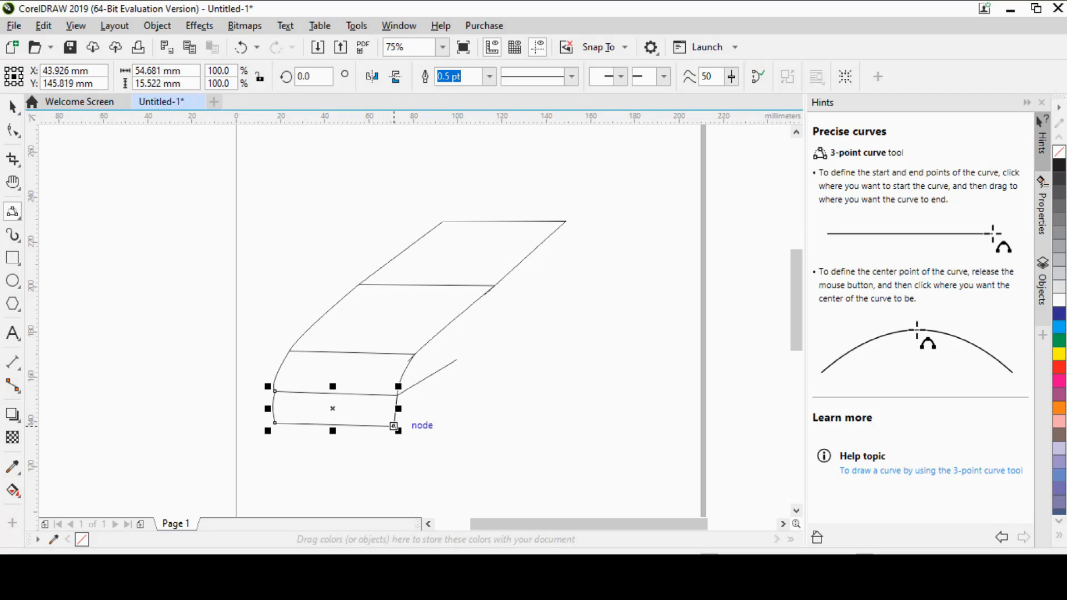
pyautogui.click(395, 410)
pyautogui.moveTo(393, 426); pyautogui.dragTo(450, 397)
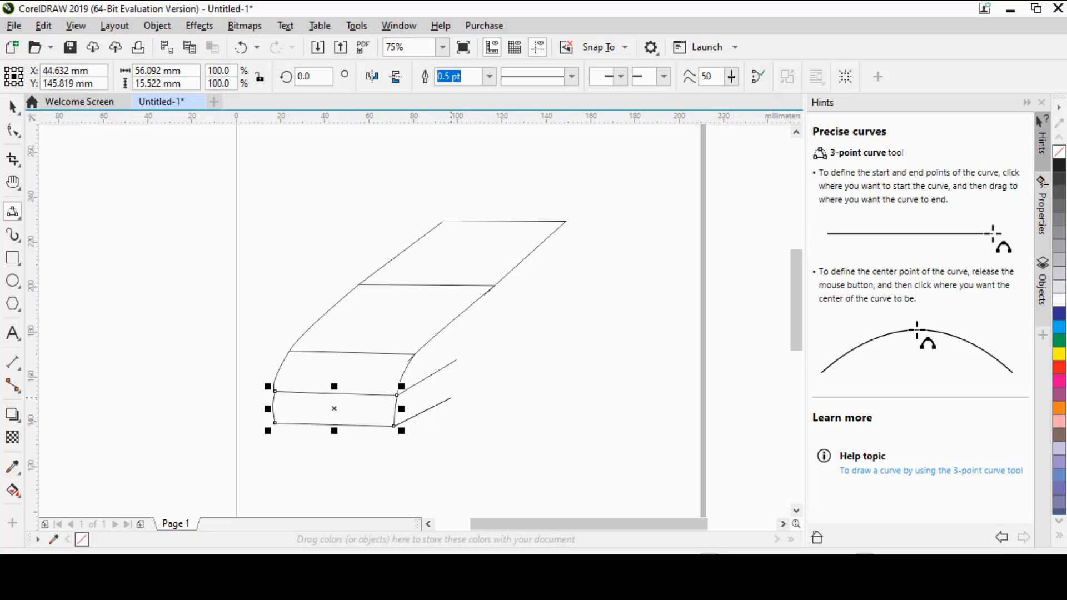
pyautogui.click(450, 398)
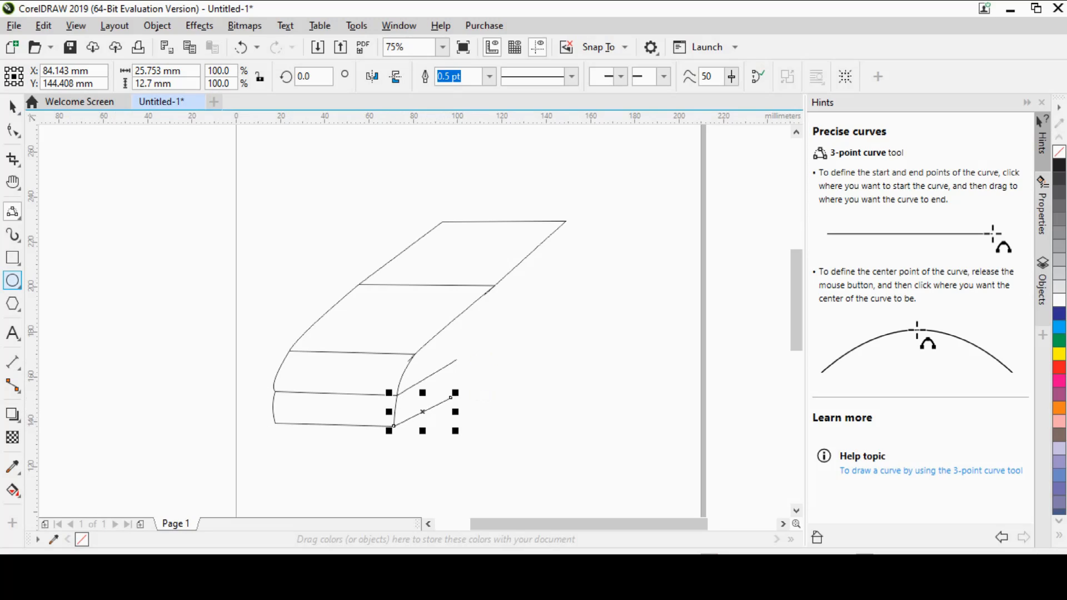
# Draw an upright ellipse about 16 by 27 mm as the front wheel, and remove the stray ellipse over the windshield.
pyautogui.click(13, 280)
pyautogui.moveTo(460, 343); pyautogui.dragTo(488, 405)
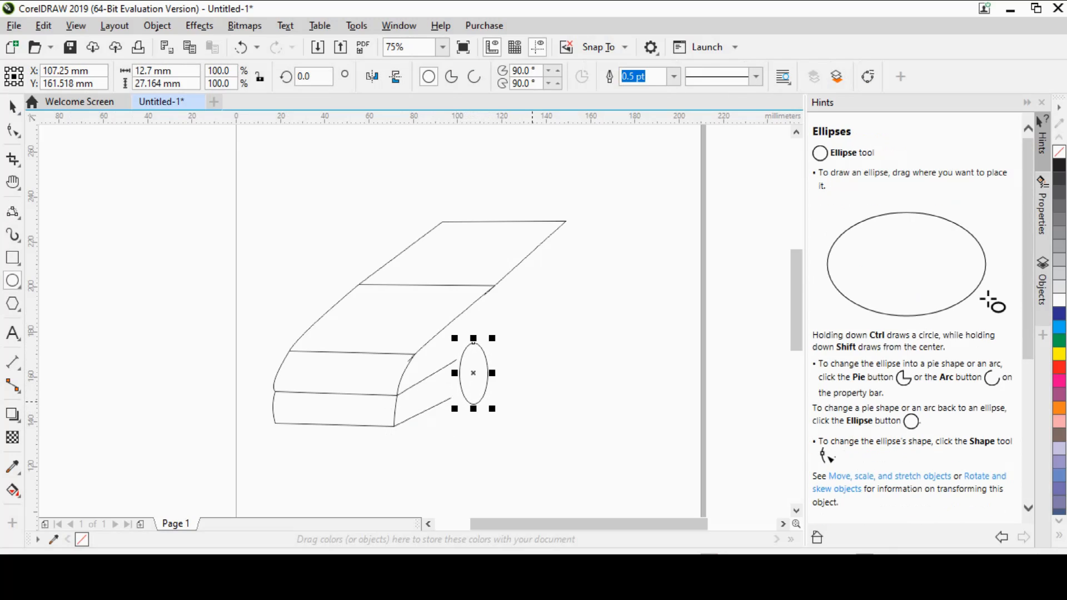
pyautogui.moveTo(456, 373); pyautogui.dragTo(451, 373)
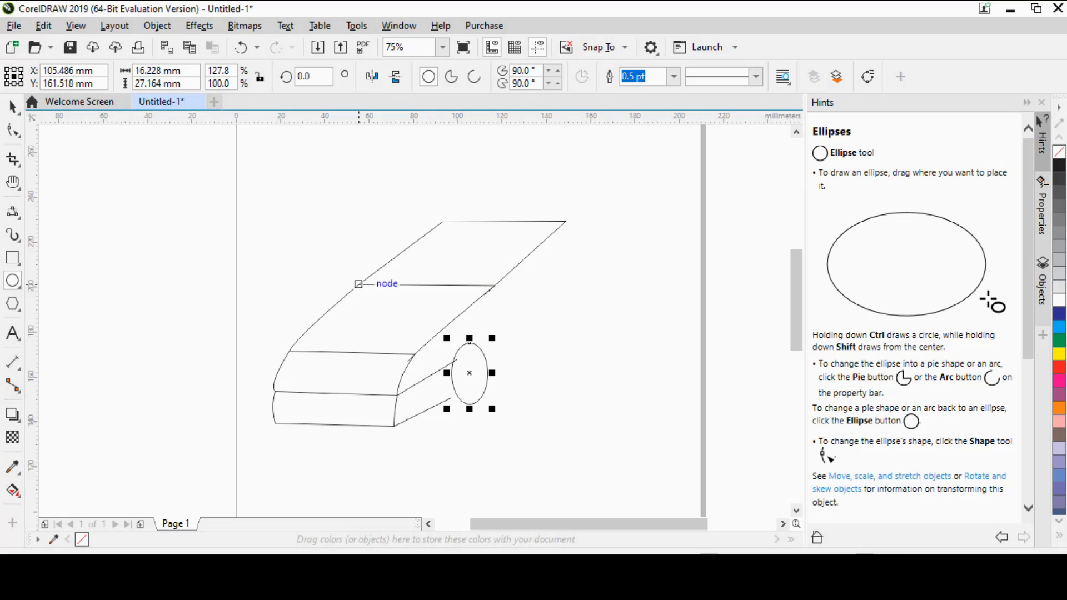
pyautogui.moveTo(359, 283); pyautogui.dragTo(414, 261)
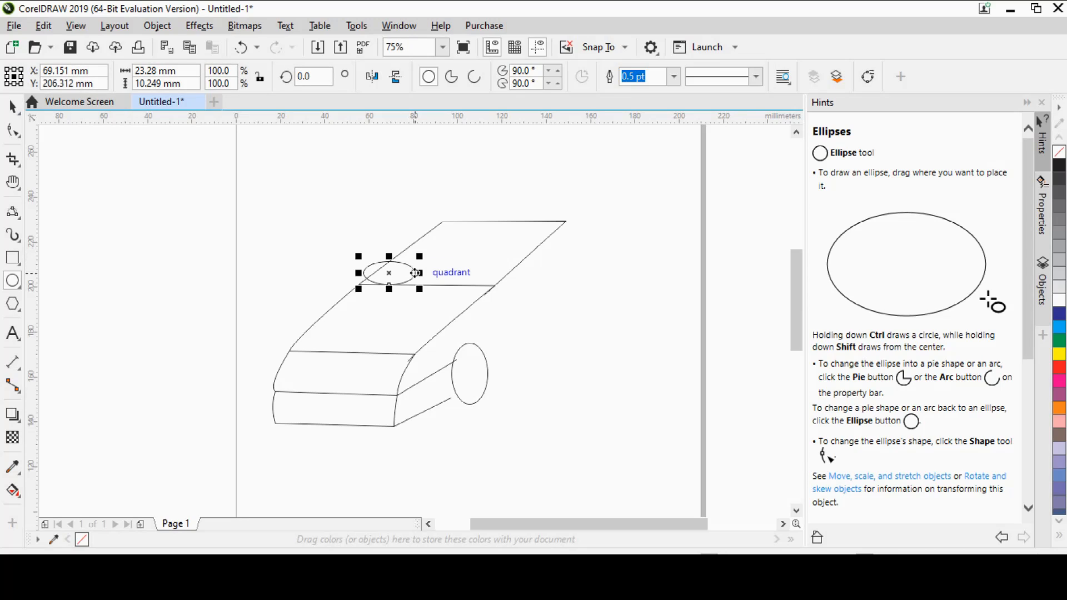
pyautogui.press('Delete')
# Draw the windshield's left inner pillar line with the 3-point curve tool, from its lower edge to its upper edge.
pyautogui.click(12, 212)
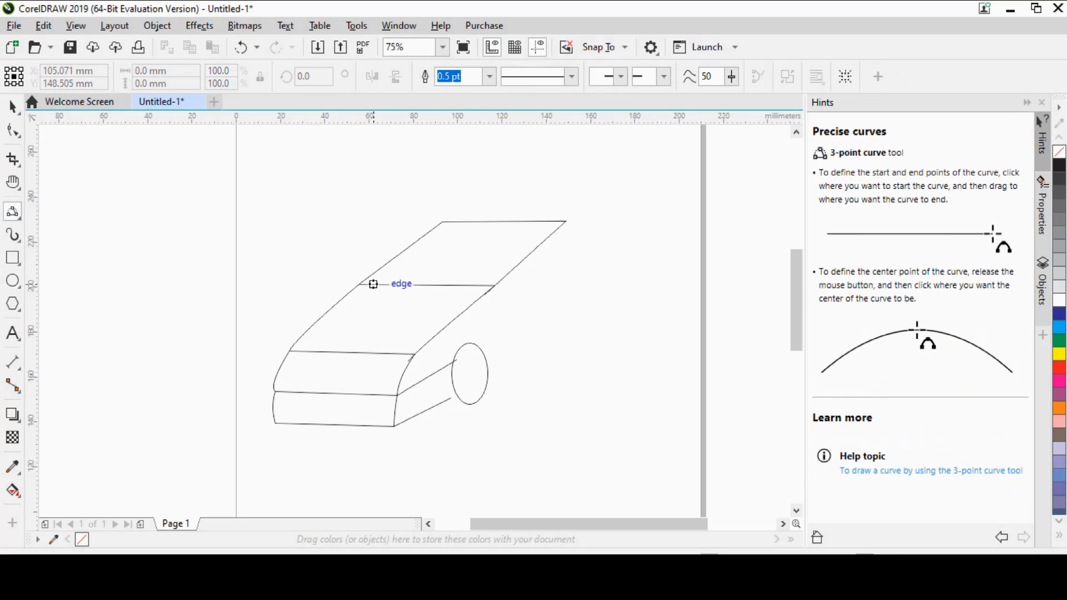
pyautogui.moveTo(373, 284)
pyautogui.mouseDown()
pyautogui.moveTo(450, 221)
pyautogui.moveTo(592, 190)
pyautogui.moveTo(619, 209)
pyautogui.moveTo(617, 198)
pyautogui.moveTo(567, 203)
pyautogui.mouseUp()
pyautogui.click(457, 220)
pyautogui.press('Escape')
# Draw the car's curved roof, rear slope and shoulder line down to the hood corner, plus the windshield's right inner pillar line.
pyautogui.moveTo(442, 221); pyautogui.dragTo(597, 207)
pyautogui.click(534, 207)
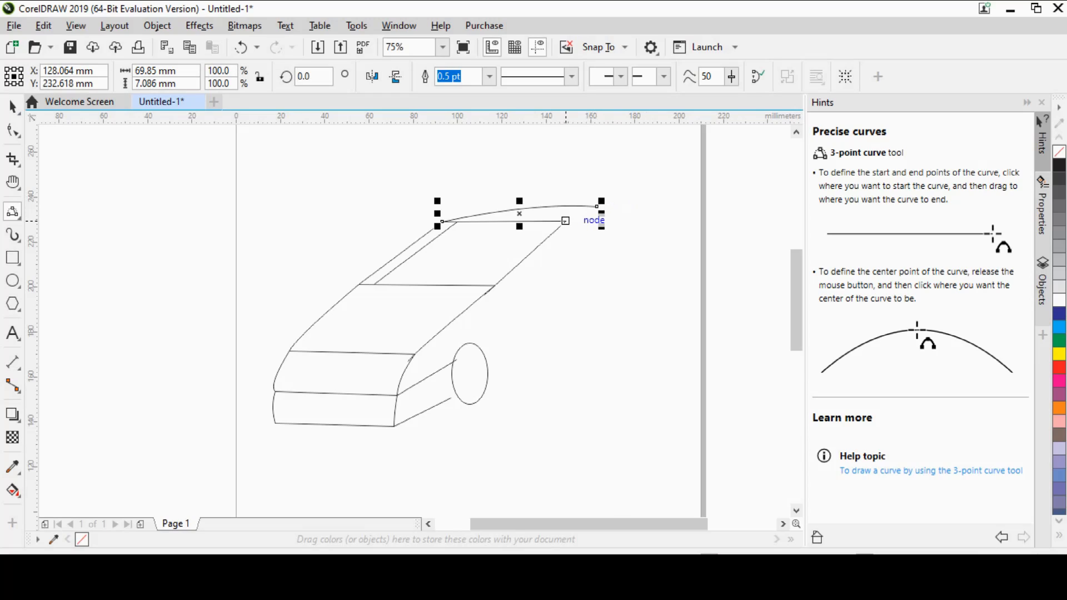
pyautogui.moveTo(599, 209); pyautogui.dragTo(641, 227)
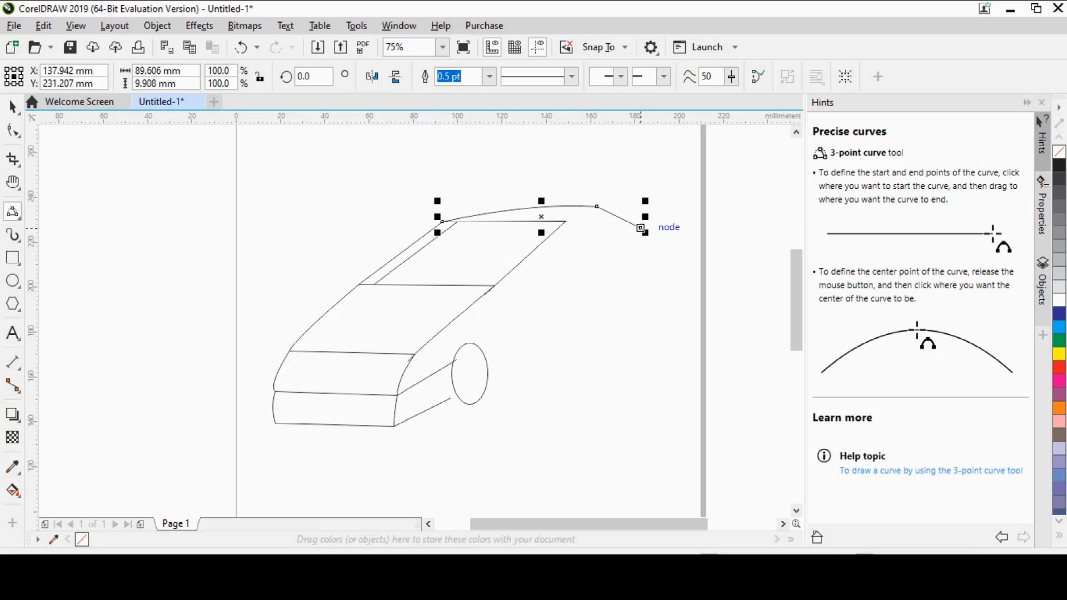
pyautogui.moveTo(641, 228); pyautogui.dragTo(415, 353)
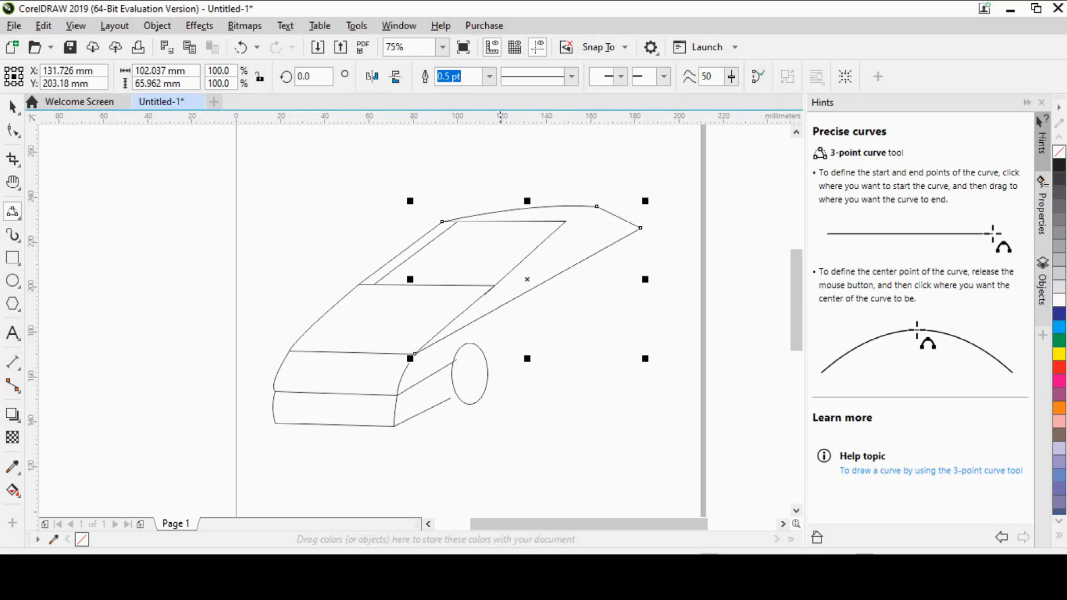
pyautogui.moveTo(487, 285); pyautogui.dragTo(565, 221)
# Draw the car's tail with a short line extending the shoulder, a curved rear end and a shallow curve over the rear deck.
pyautogui.moveTo(640, 228); pyautogui.dragTo(663, 214)
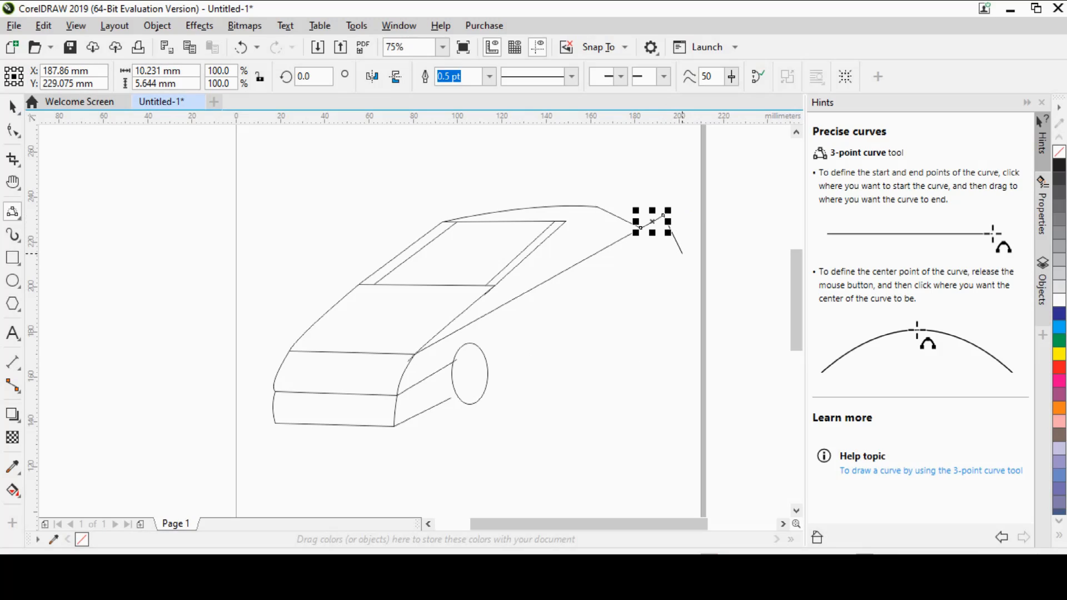
pyautogui.moveTo(682, 254); pyautogui.dragTo(664, 274)
pyautogui.click(669, 252)
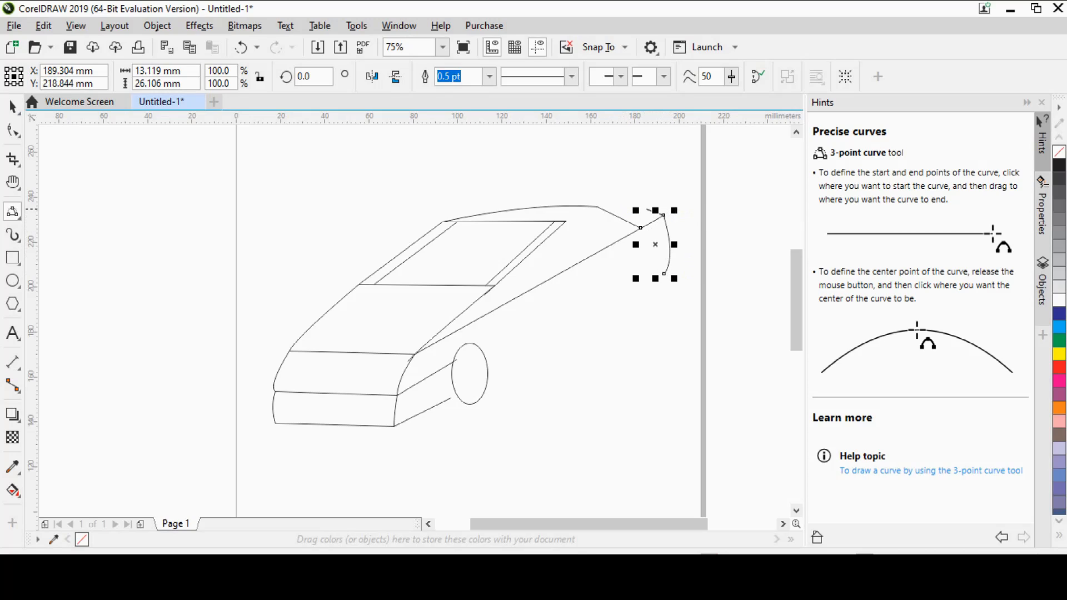
pyautogui.moveTo(618, 218); pyautogui.dragTo(611, 214)
pyautogui.click(637, 212)
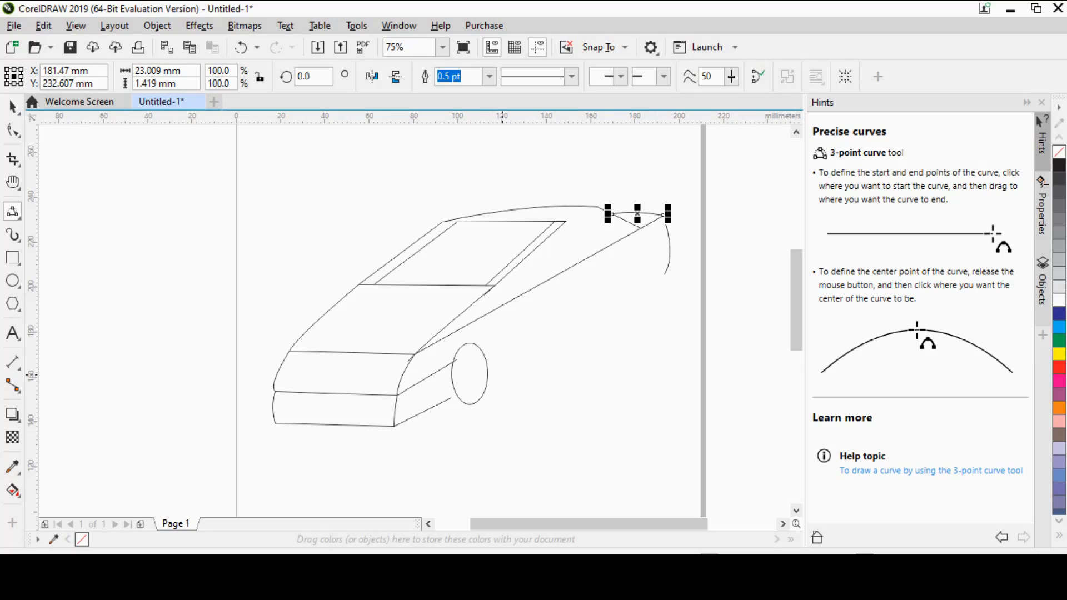
# Move the front wheel ellipse slightly up and away from the side lines, and rotate it to about 353 degrees.
pyautogui.click(12, 107)
pyautogui.moveTo(469, 373); pyautogui.dragTo(479, 368)
pyautogui.click(497, 370)
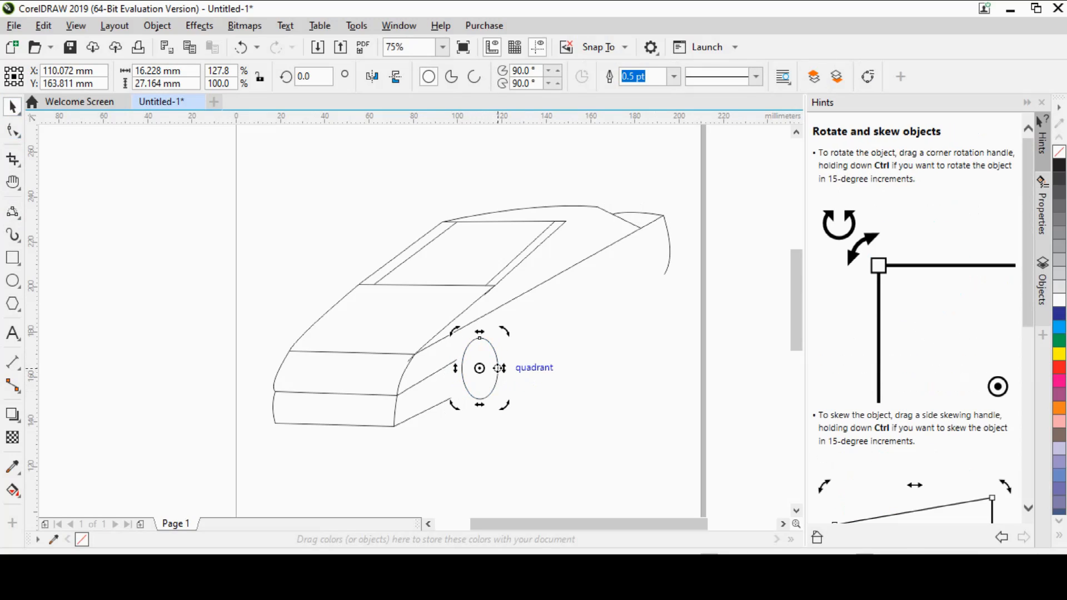
pyautogui.moveTo(502, 334); pyautogui.dragTo(506, 333)
pyautogui.moveTo(477, 399)
pyautogui.mouseDown()
pyautogui.moveTo(500, 364)
pyautogui.moveTo(467, 401)
pyautogui.moveTo(479, 399)
pyautogui.mouseUp()
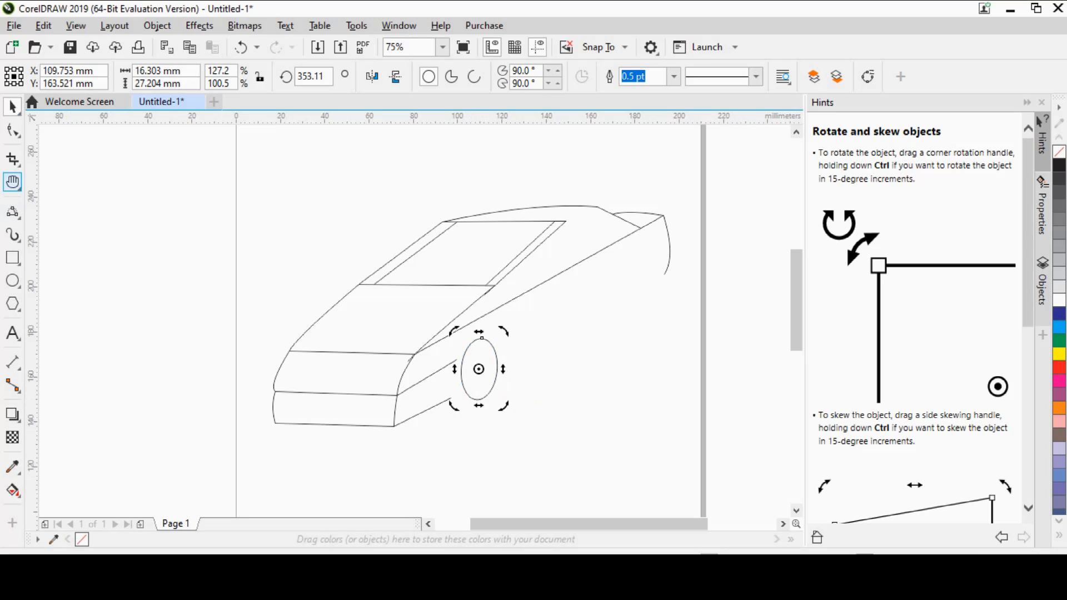
pyautogui.click(12, 211)
pyautogui.moveTo(450, 363); pyautogui.dragTo(455, 409)
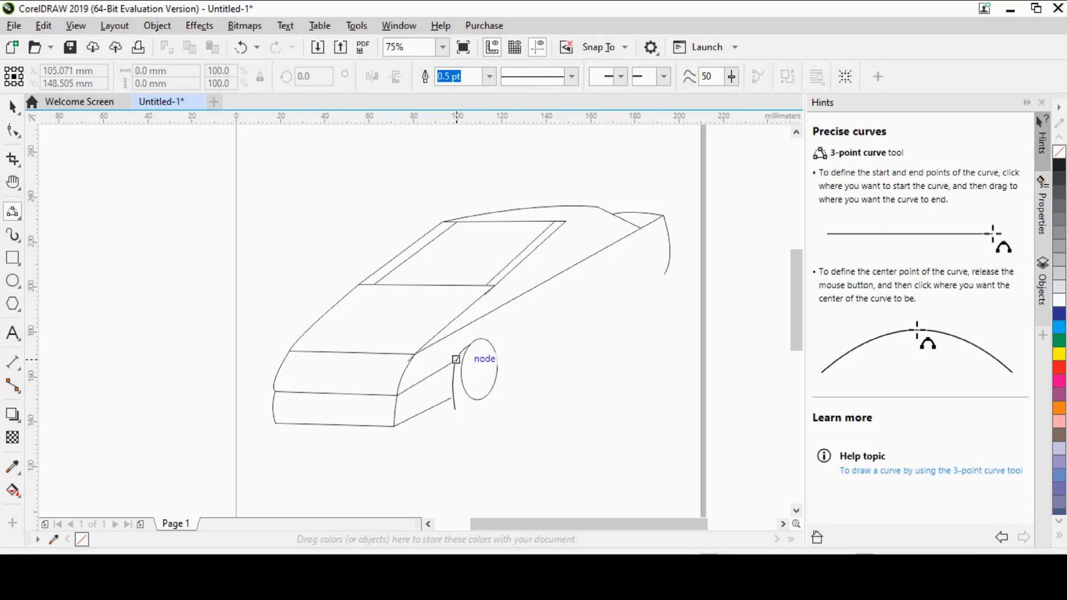
pyautogui.press('Escape')
# Draw a larger ellipse about 19 by 29 mm around the front wheel as its outer rim.
pyautogui.click(13, 280)
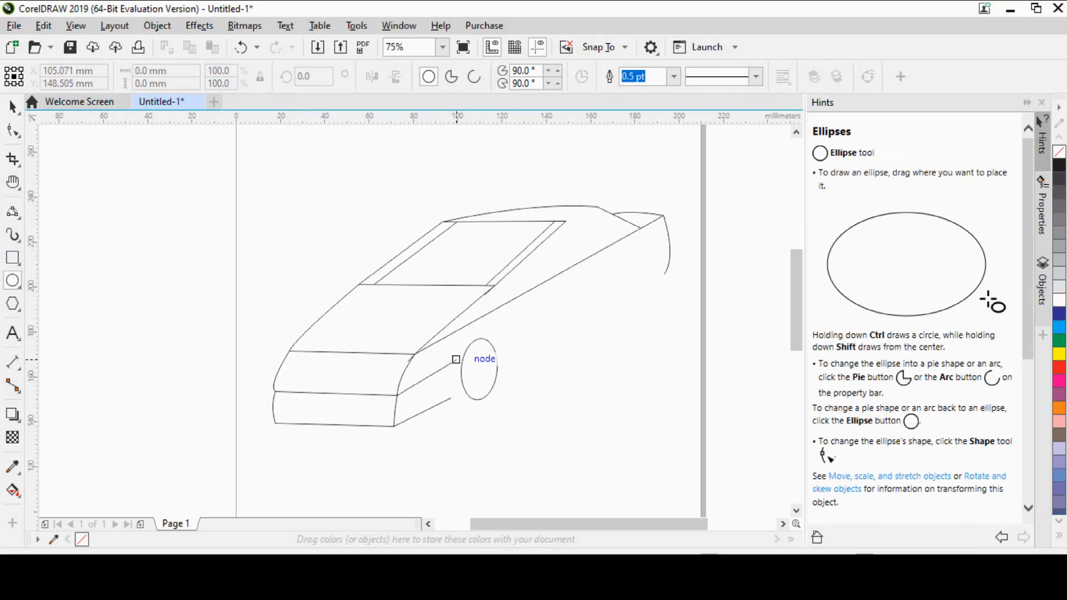
pyautogui.moveTo(458, 340); pyautogui.dragTo(500, 406)
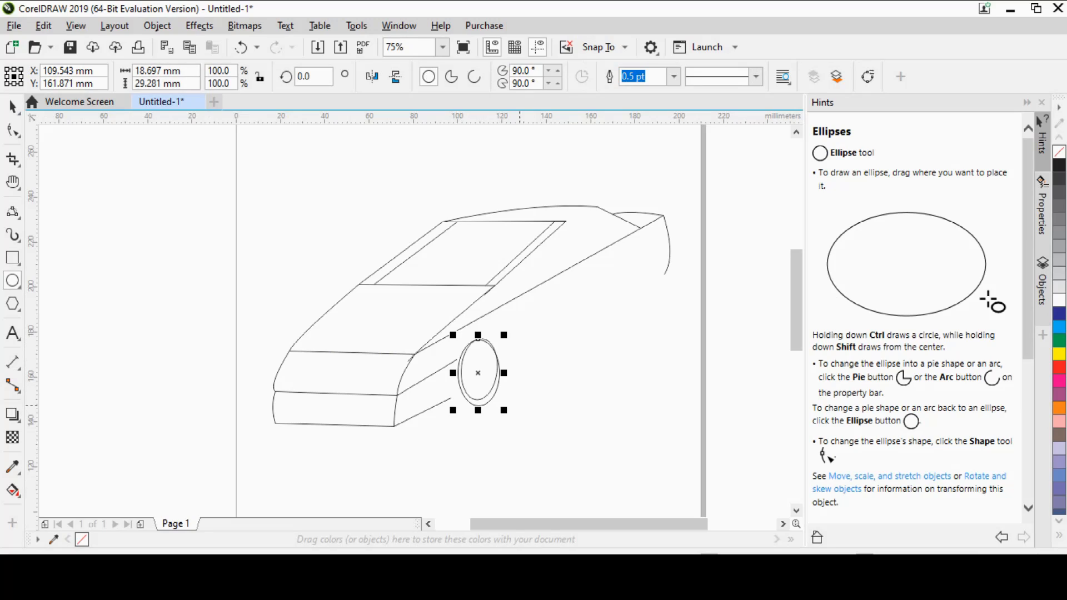
pyautogui.press('Escape')
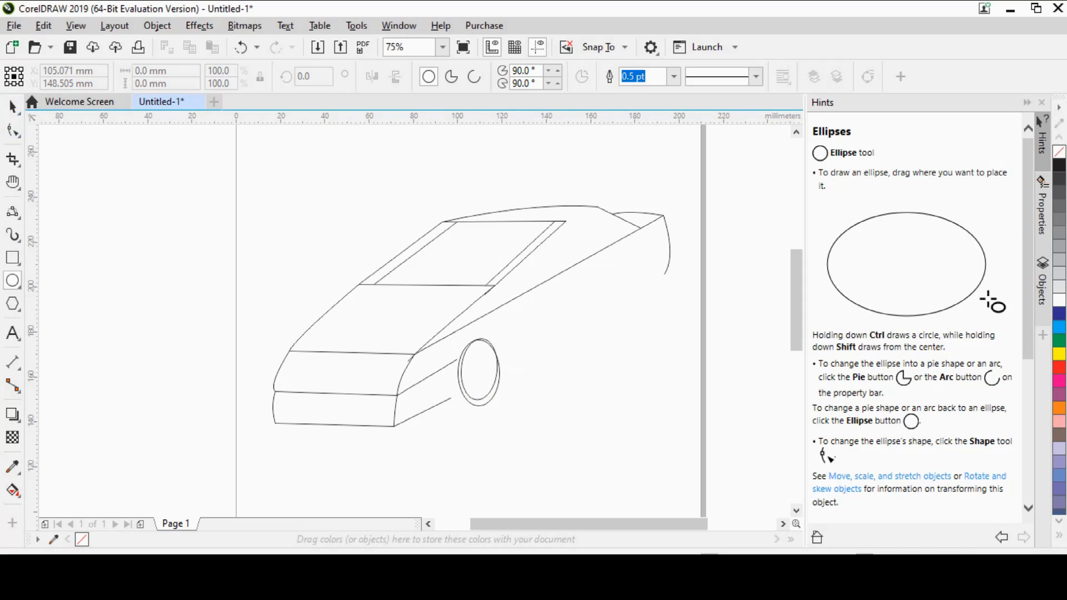
# Duplicate the two front wheel ellipses and place the copy under the car's tail as the rear wheel.
pyautogui.press('space')
pyautogui.click(479, 338)
pyautogui.moveTo(479, 338); pyautogui.dragTo(625, 286)
pyautogui.click(671, 315)
pyautogui.press('Escape')
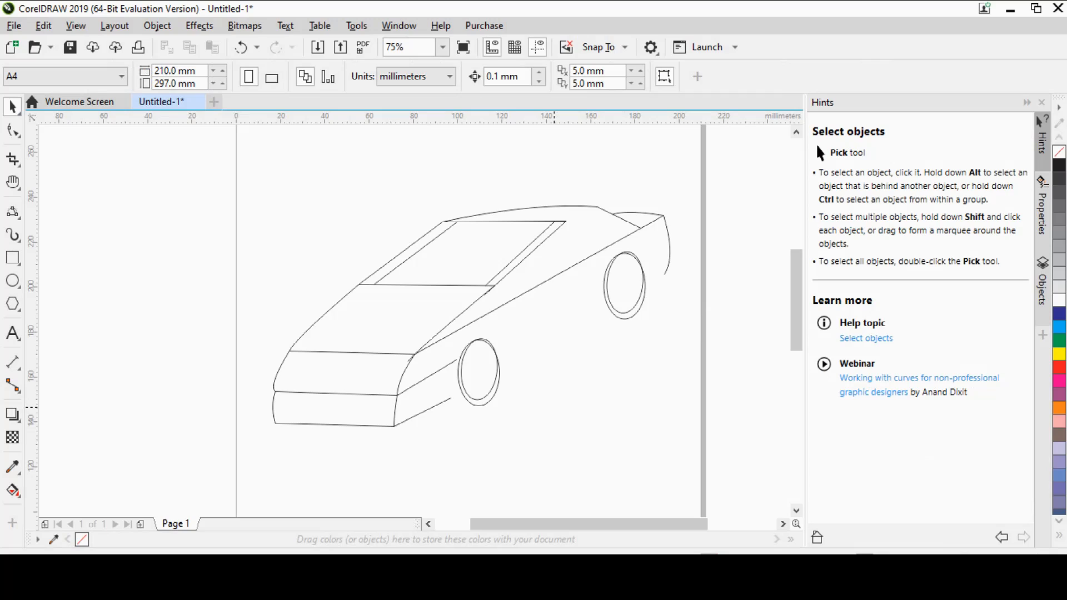
# Move the overshooting end node of the hood's right edge onto the hood's front right corner with the Shape tool.
pyautogui.click(410, 362)
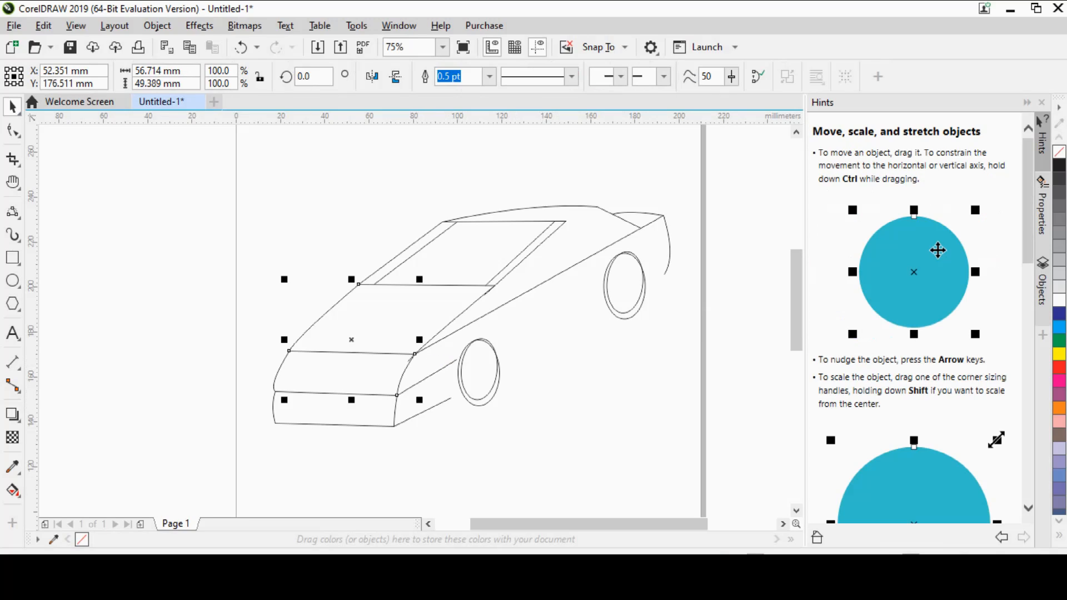
pyautogui.press('F10')
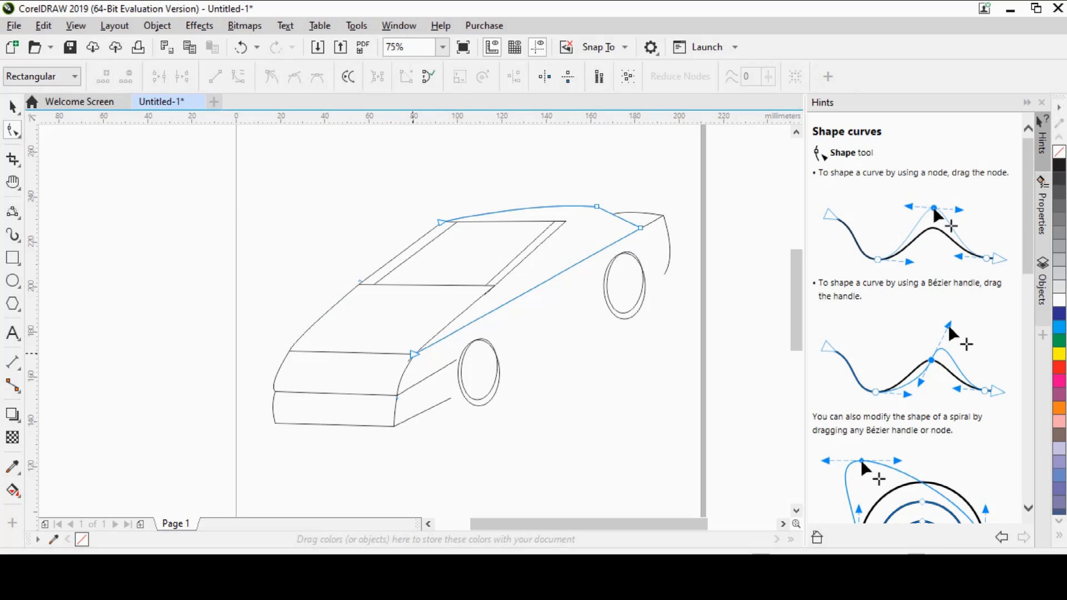
pyautogui.hscroll(-1, 426, 390)
pyautogui.hscroll(1, 426, 390)
pyautogui.hscroll(-1, 425, 390)
pyautogui.click(12, 182)
pyautogui.scroll(1, 463, 352)
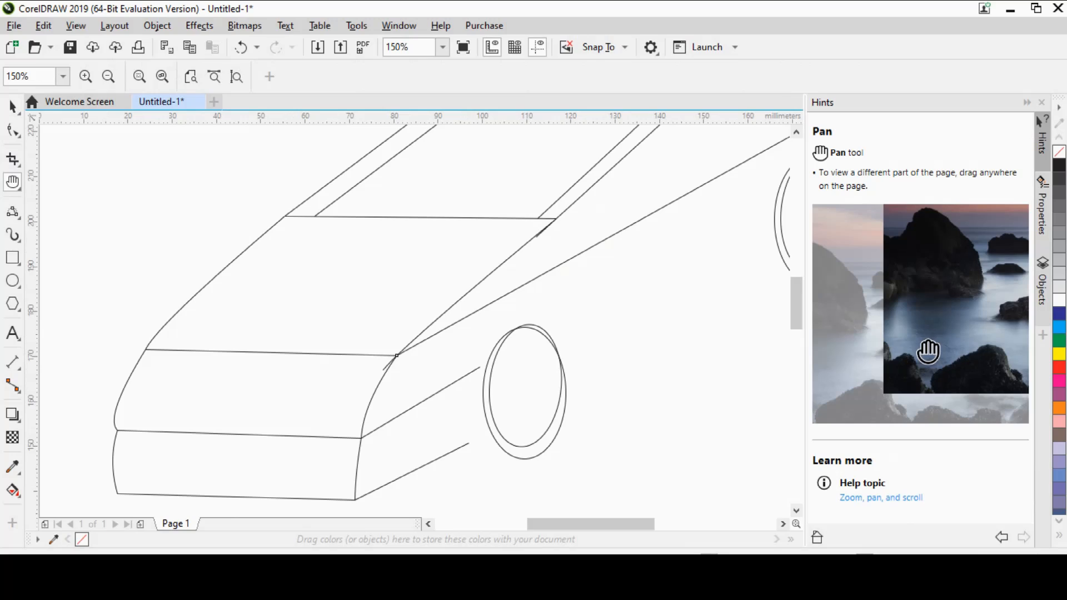
pyautogui.click(12, 130)
pyautogui.click(387, 362)
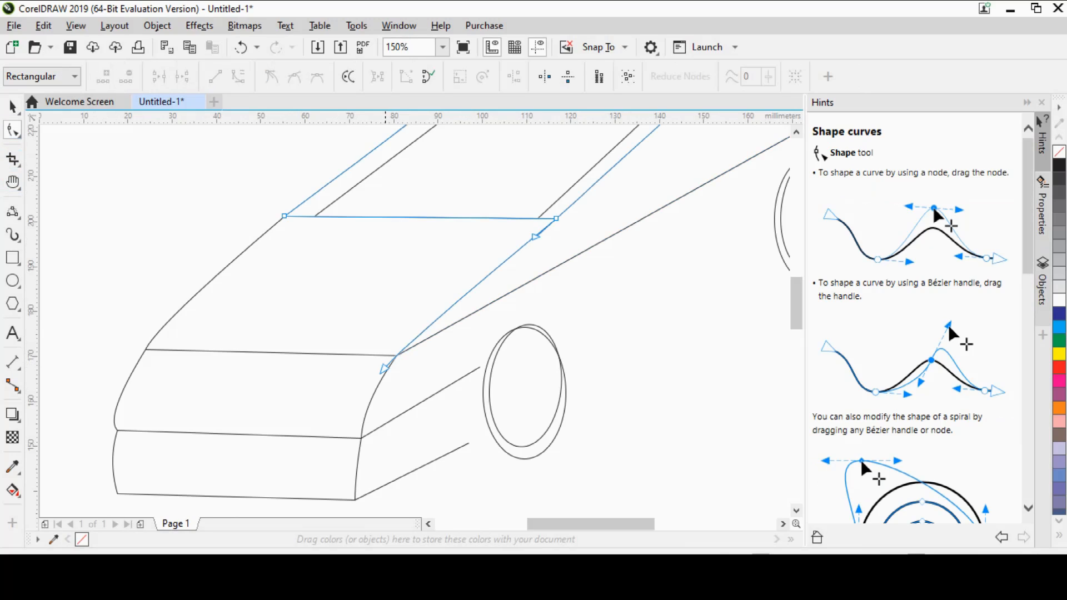
pyautogui.moveTo(384, 368); pyautogui.dragTo(397, 355)
pyautogui.click(455, 360)
# Move the bumper's upper left node onto the front panel's curved edge, and extend both side lines to the front wheel.
pyautogui.click(117, 429)
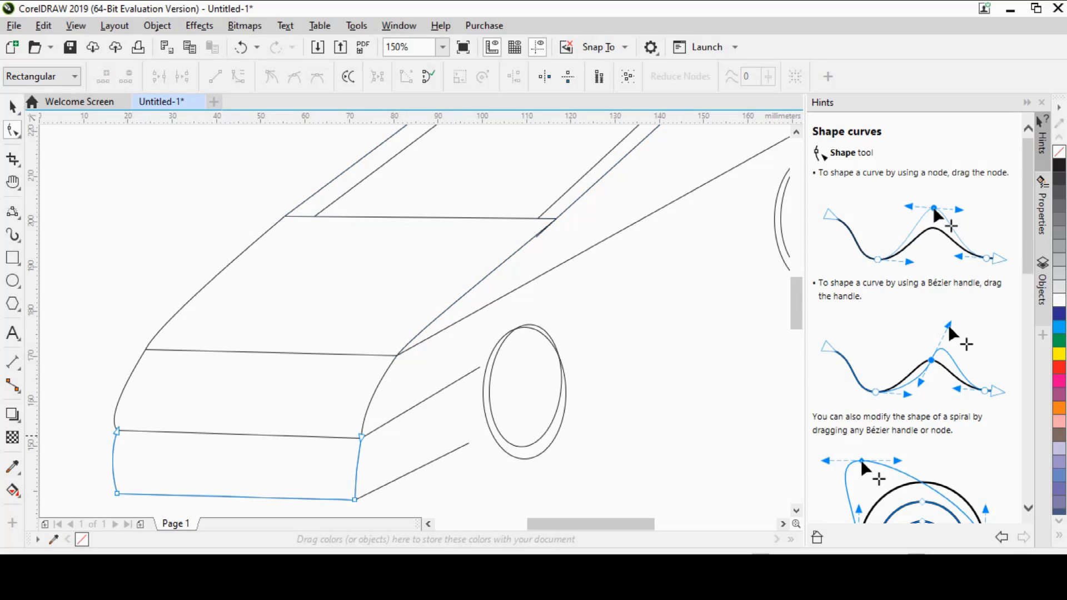
pyautogui.moveTo(116, 431); pyautogui.dragTo(113, 423)
pyautogui.click(476, 369)
pyautogui.moveTo(479, 366); pyautogui.dragTo(485, 364)
pyautogui.click(467, 443)
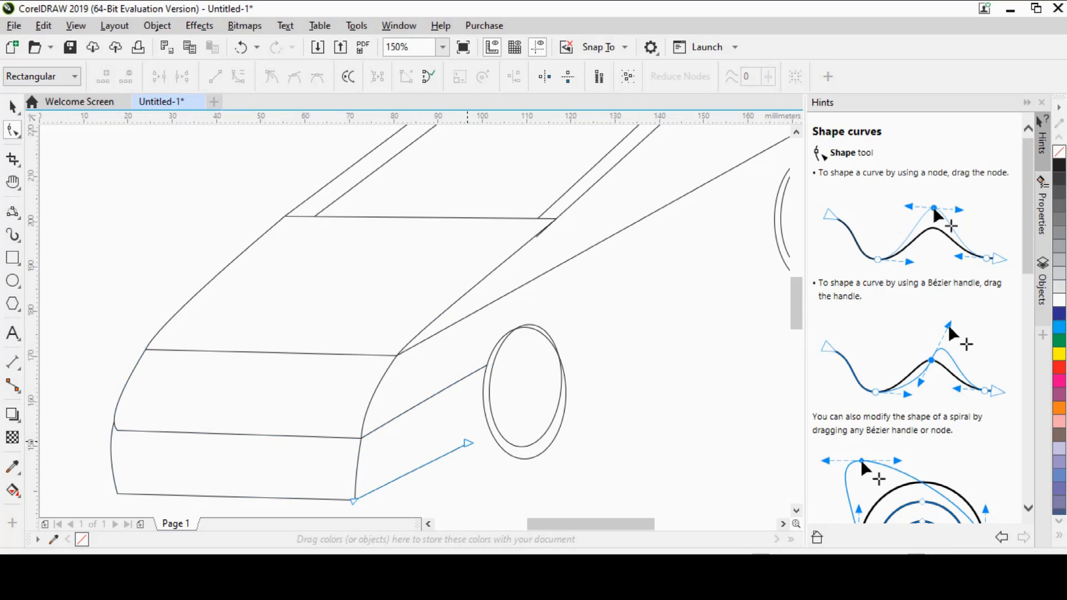
pyautogui.moveTo(469, 443); pyautogui.dragTo(489, 433)
pyautogui.click(582, 416)
# Draw a straight sill line between the two wheels and a short line about 9 by 5 mm from the rear wheel to the tail curve.
pyautogui.click(13, 182)
pyautogui.click(140, 77)
pyautogui.click(162, 77)
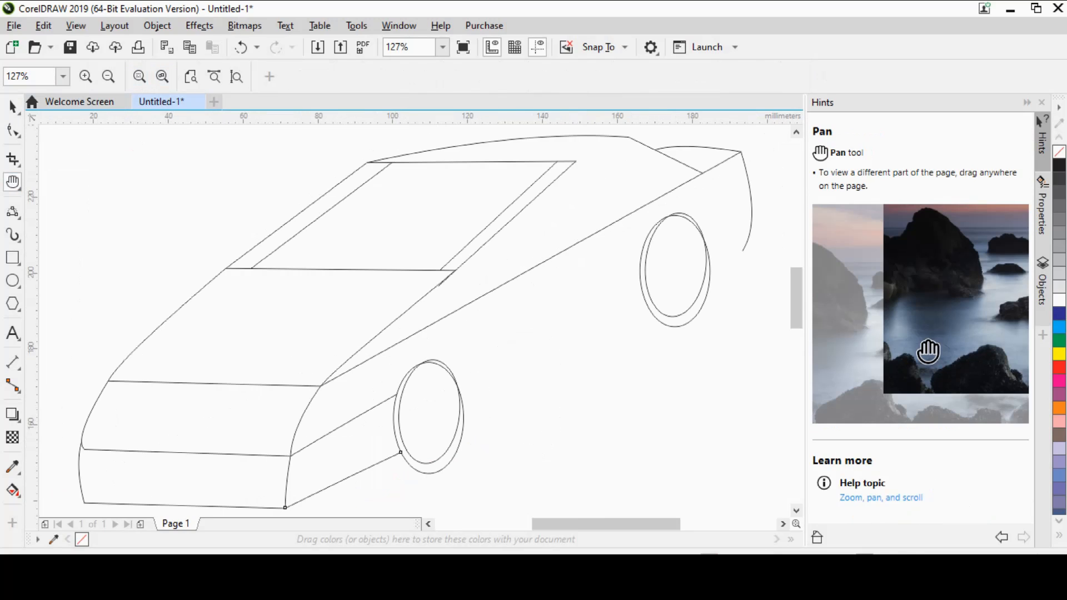
pyautogui.click(191, 76)
pyautogui.click(162, 76)
pyautogui.click(12, 211)
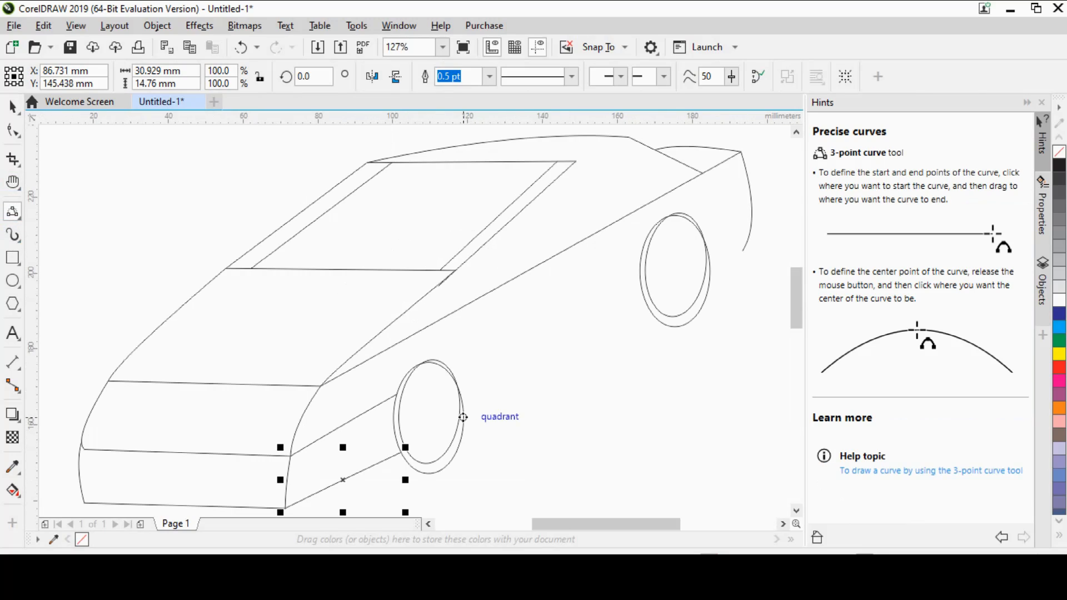
pyautogui.moveTo(462, 417); pyautogui.dragTo(647, 308)
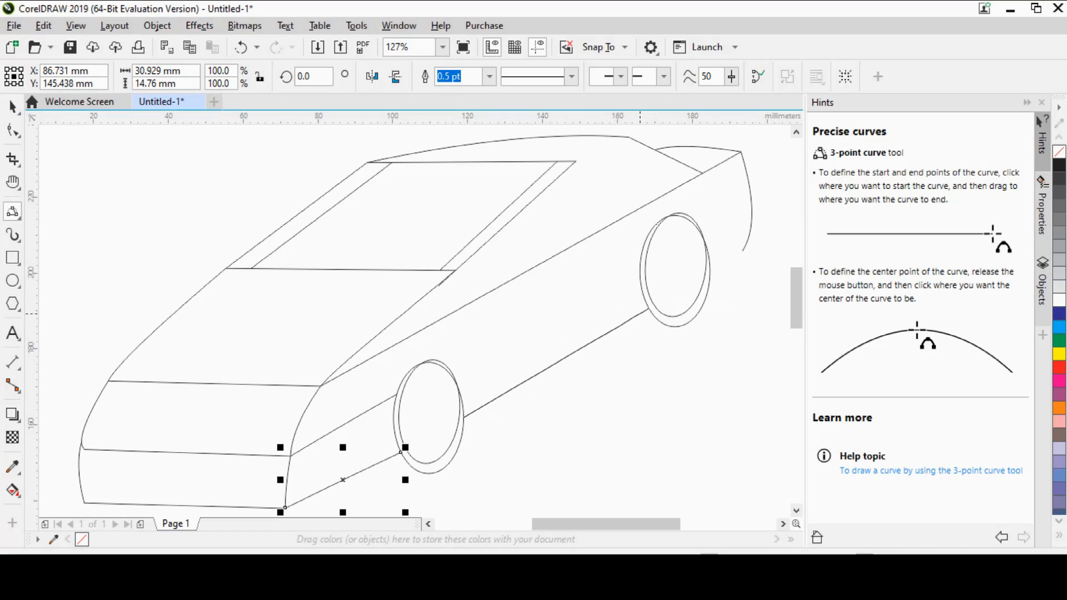
pyautogui.click(648, 308)
pyautogui.moveTo(709, 271); pyautogui.dragTo(742, 250)
pyautogui.click(743, 251)
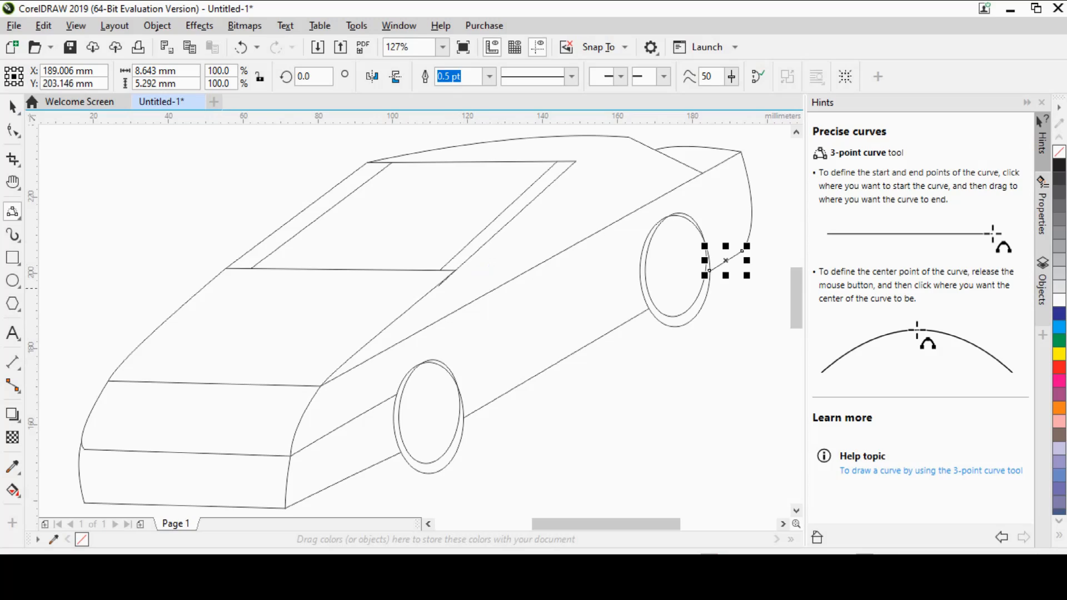
# Draw the side window's curved rear edge about 8 by 17 mm, and extend three lines from the windshield's upper edge back to the roof curve.
pyautogui.moveTo(575, 161); pyautogui.dragTo(606, 226)
pyautogui.click(590, 175)
pyautogui.moveTo(575, 162); pyautogui.dragTo(628, 136)
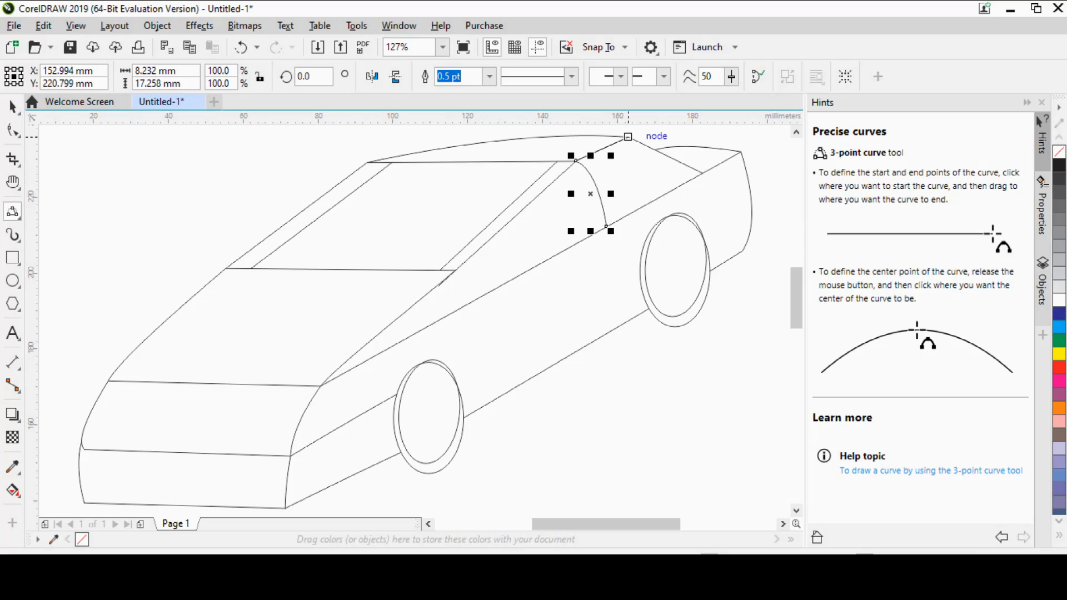
pyautogui.click(616, 142)
pyautogui.moveTo(557, 161); pyautogui.dragTo(614, 135)
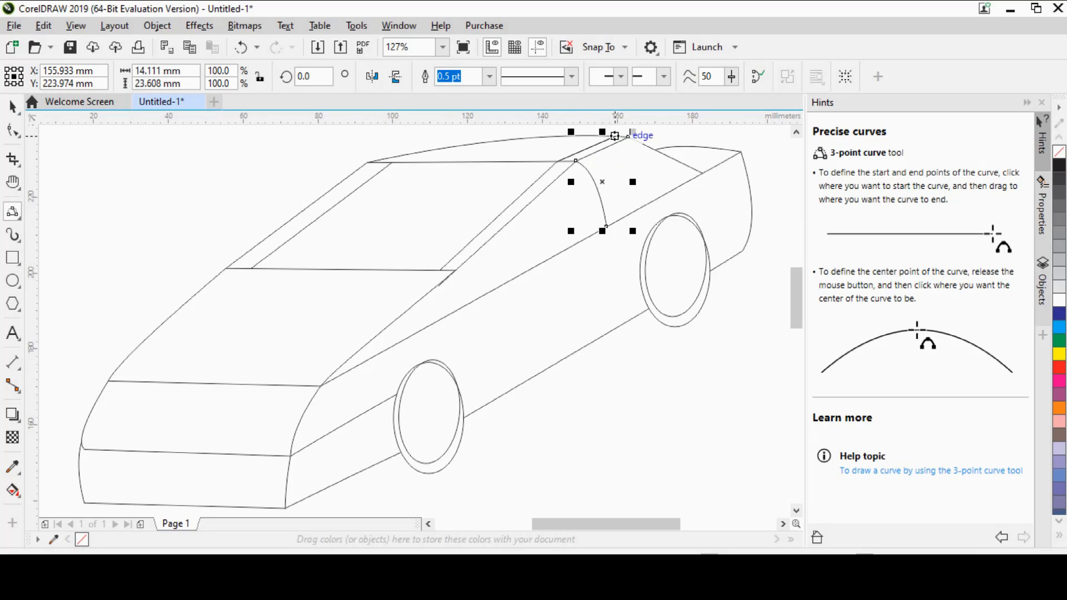
pyautogui.click(614, 137)
pyautogui.moveTo(393, 162); pyautogui.dragTo(533, 137)
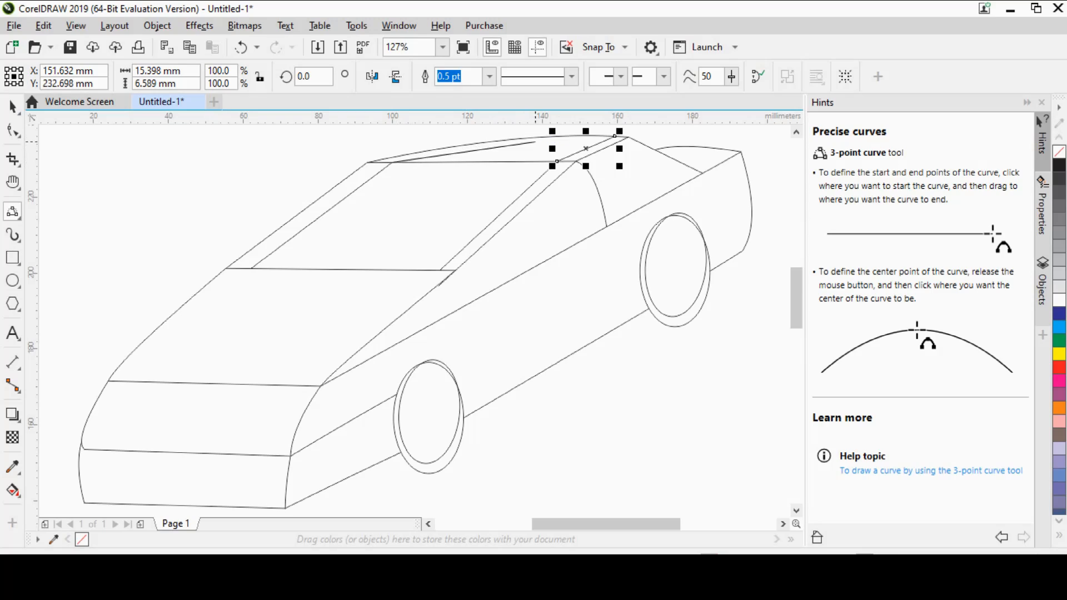
pyautogui.click(534, 137)
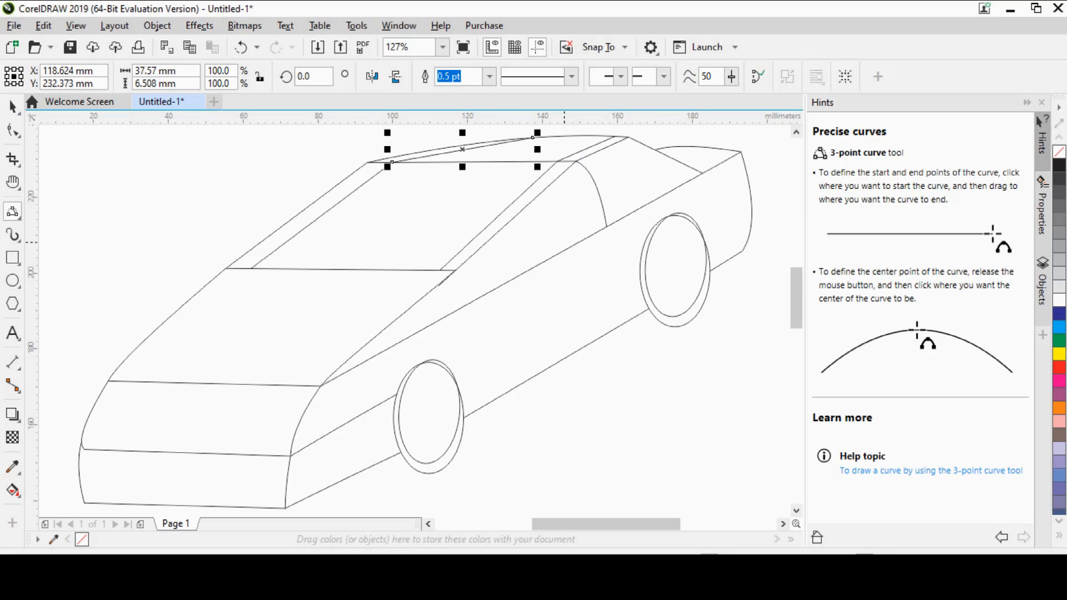
# Draw two short vertical lines below the windshield's lower right corner, and the door's rear edge about 28 mm long down to the sill.
pyautogui.moveTo(455, 270); pyautogui.dragTo(456, 310)
pyautogui.click(452, 277)
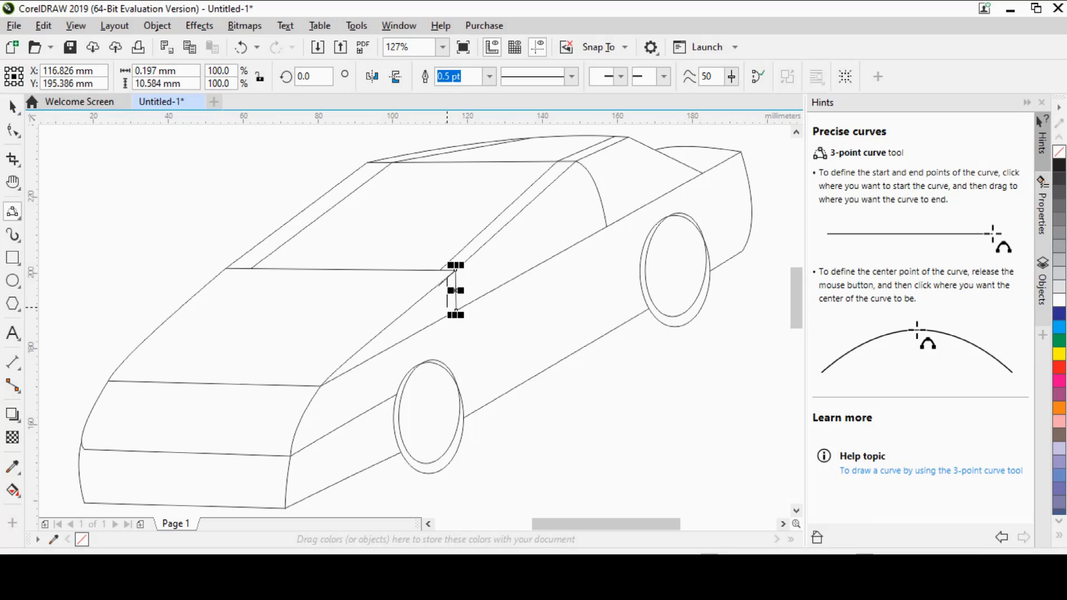
pyautogui.click(447, 310)
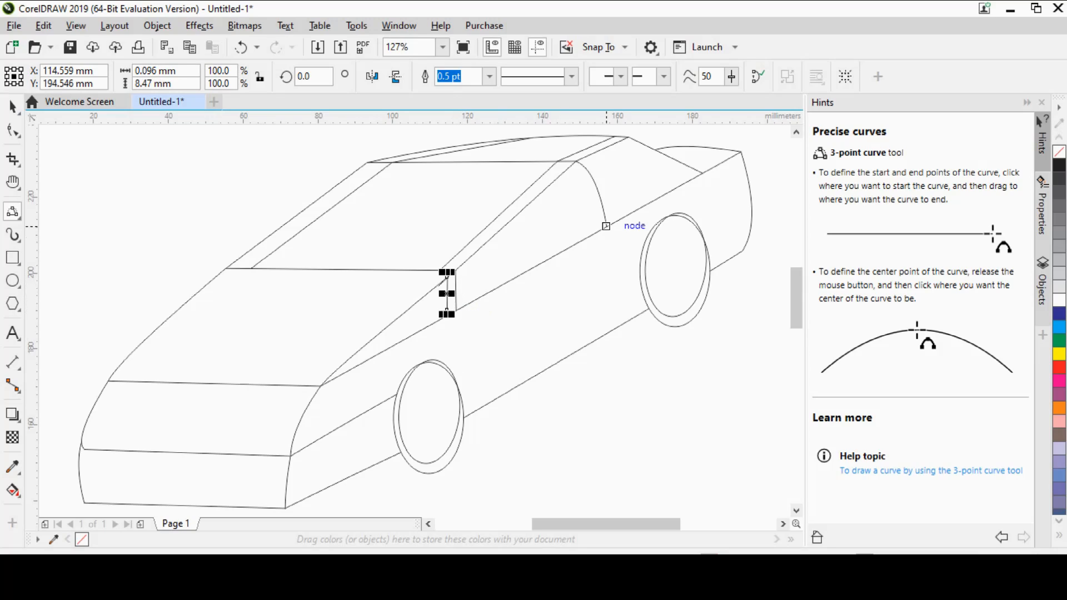
pyautogui.moveTo(606, 227); pyautogui.dragTo(607, 331)
pyautogui.click(607, 333)
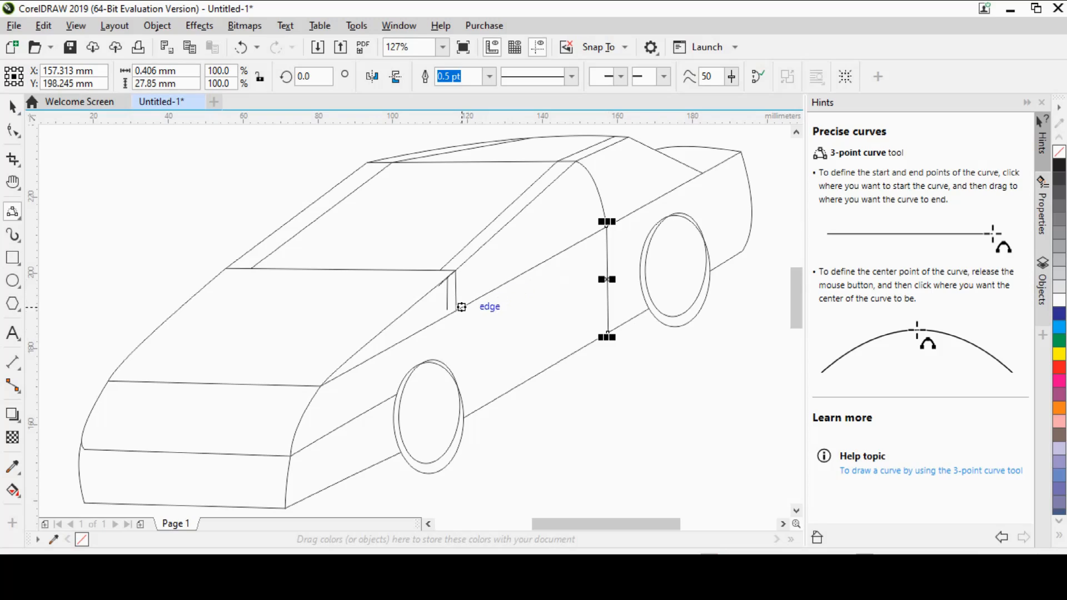
# Draw the door's curved front edge about 15 by 21 mm down to the sill, with a second curve just inside it.
pyautogui.moveTo(456, 310); pyautogui.dragTo(511, 390)
pyautogui.click(502, 328)
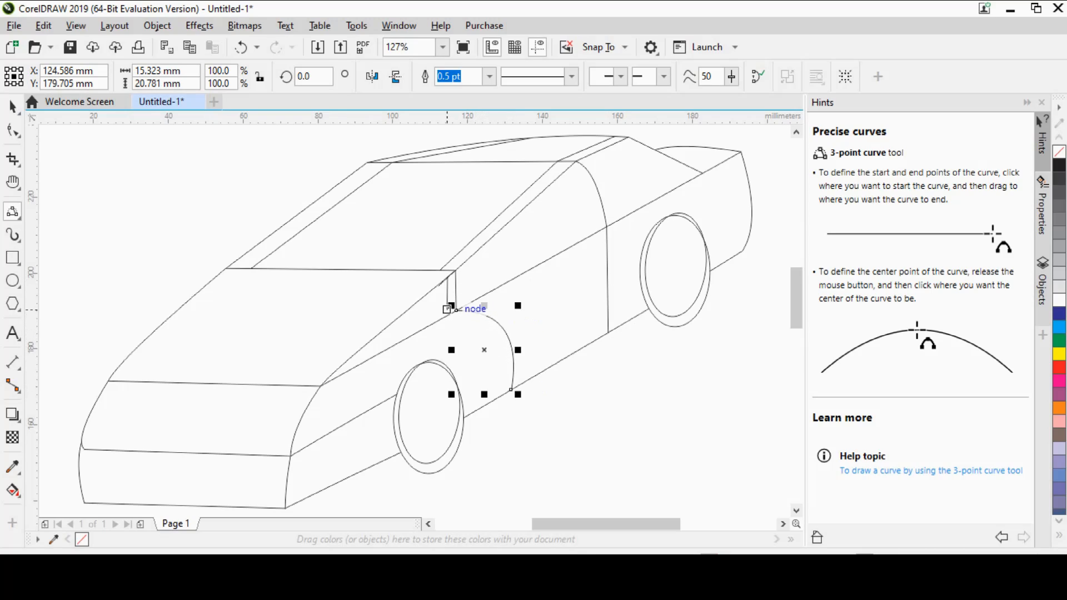
pyautogui.moveTo(445, 308); pyautogui.dragTo(512, 390)
pyautogui.click(448, 312)
pyautogui.press('Delete')
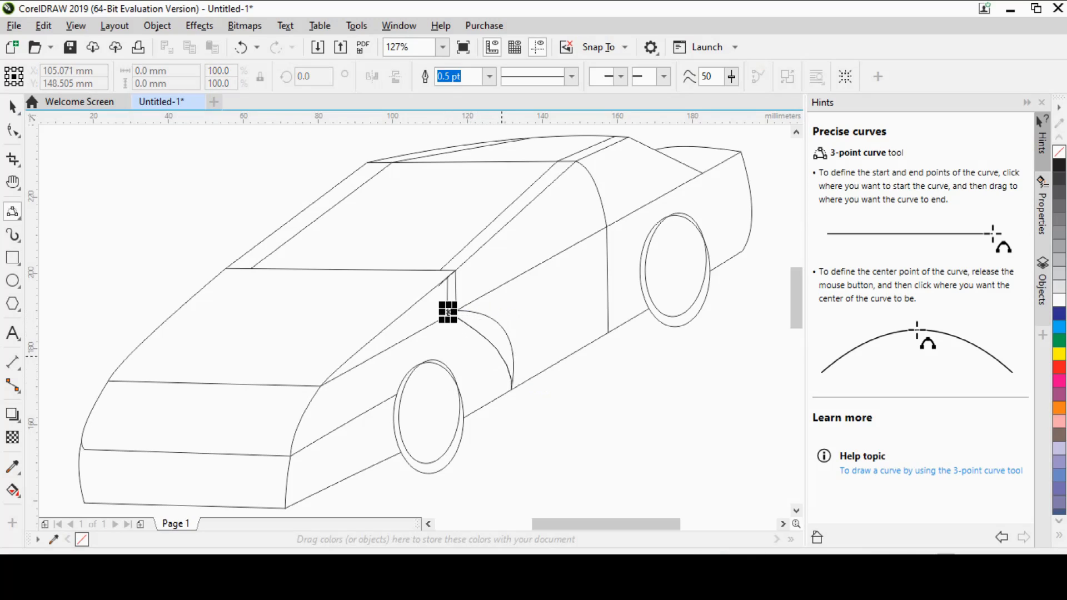
pyautogui.click(494, 320)
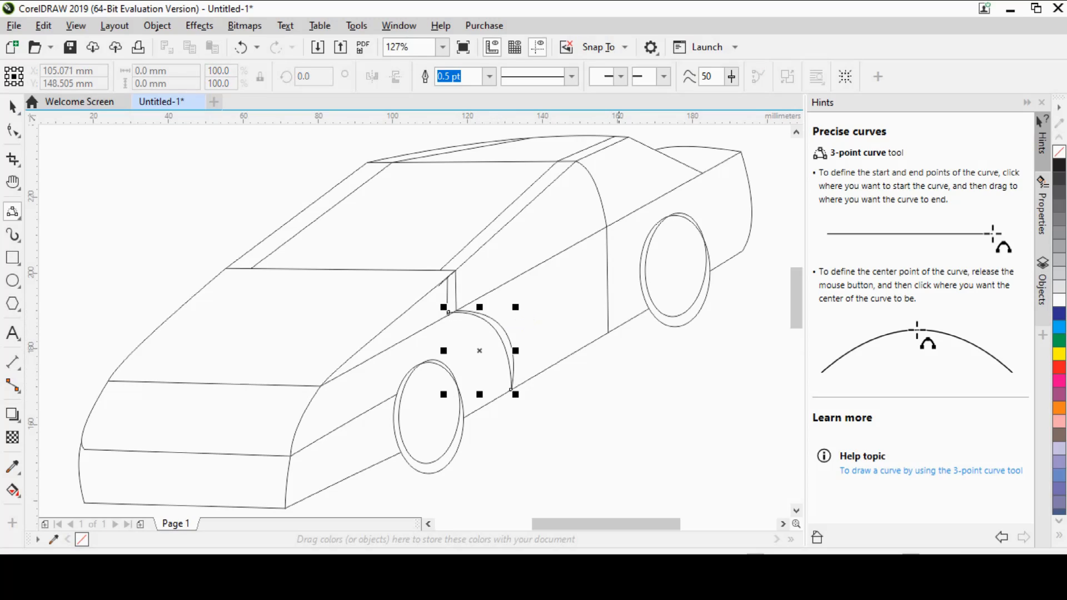
# Move the inner door curve's upper end node onto the body line below the outer short vertical line with the Shape tool.
pyautogui.press('Escape')
pyautogui.press('space')
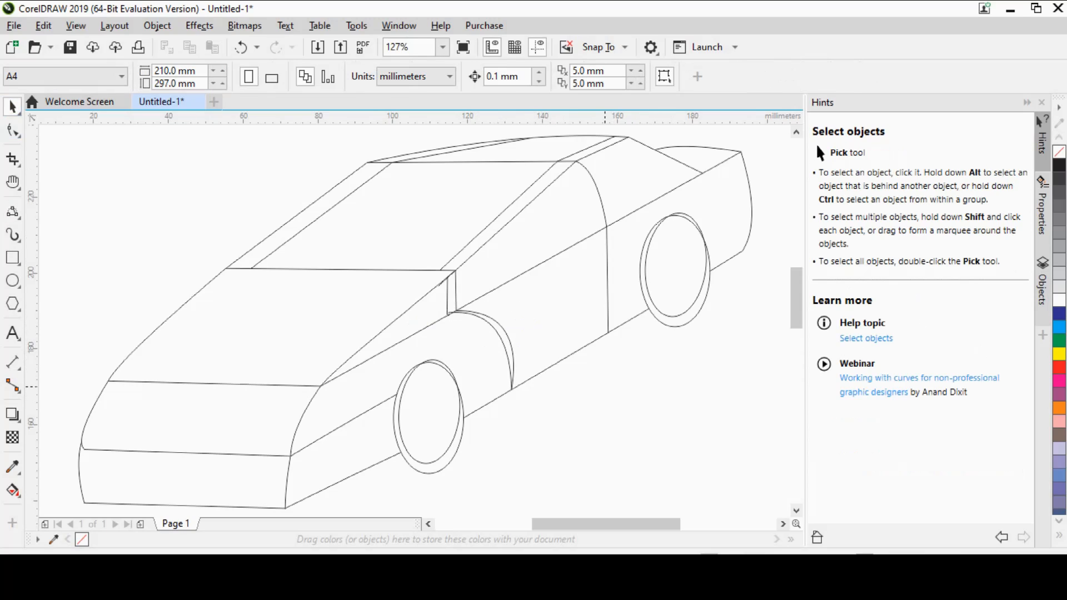
pyautogui.click(477, 317)
pyautogui.press('F10')
pyautogui.click(447, 313)
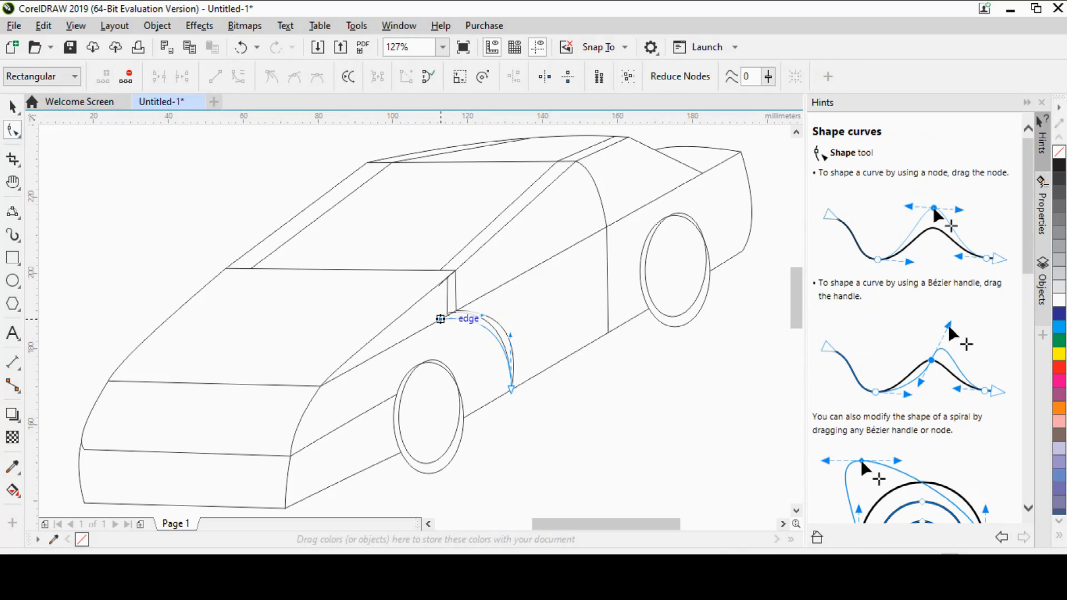
pyautogui.click(629, 427)
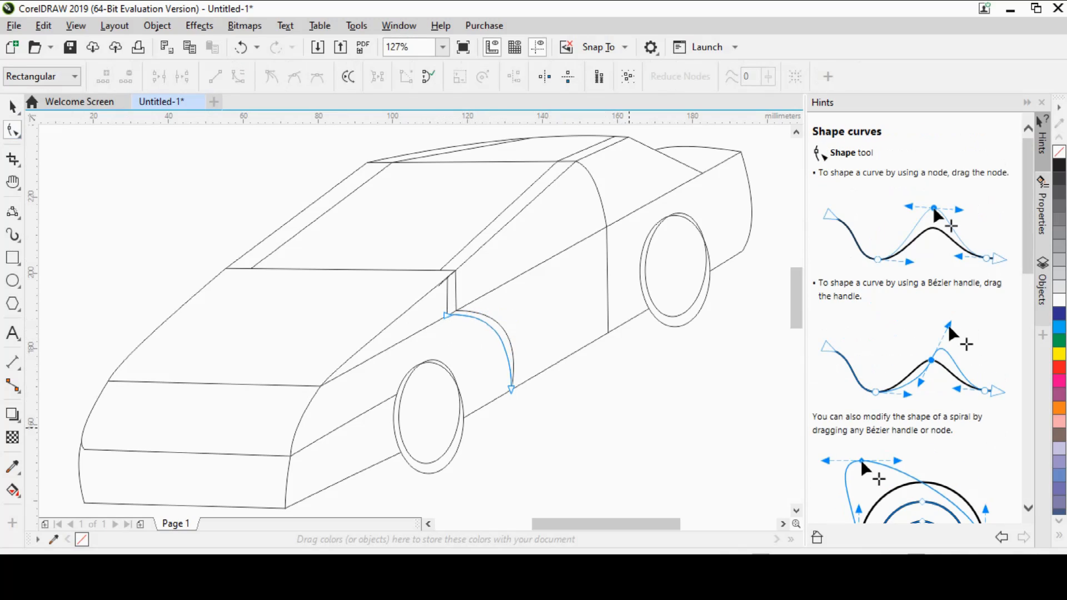
# Move the windshield outline's overshooting end node onto the hood's rear right corner with the Shape tool.
pyautogui.click(427, 296)
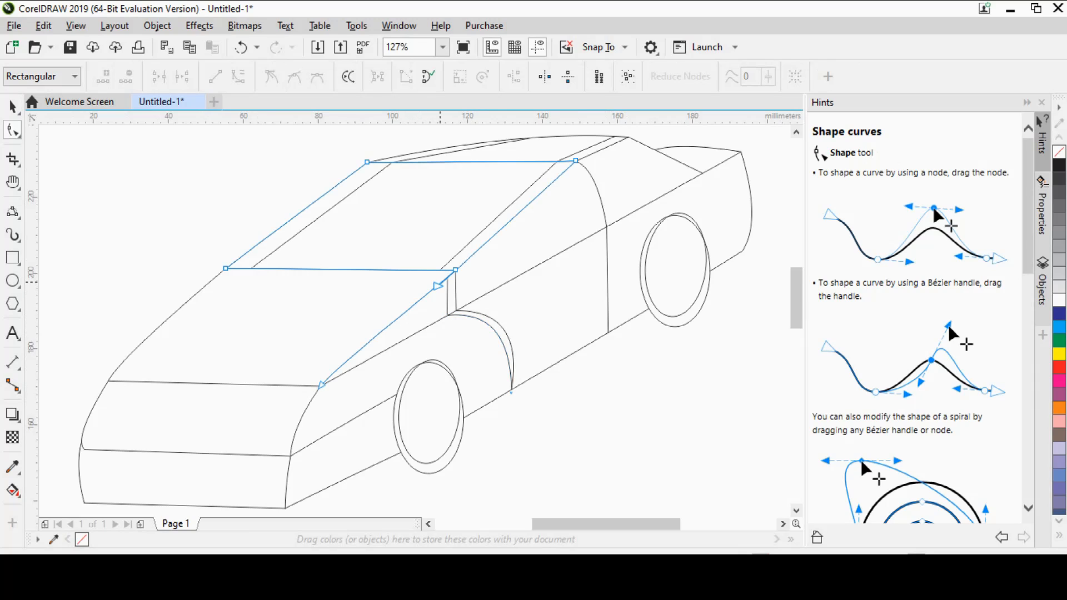
pyautogui.scroll(-2, 477, 264)
pyautogui.scroll(-1, 398, 276)
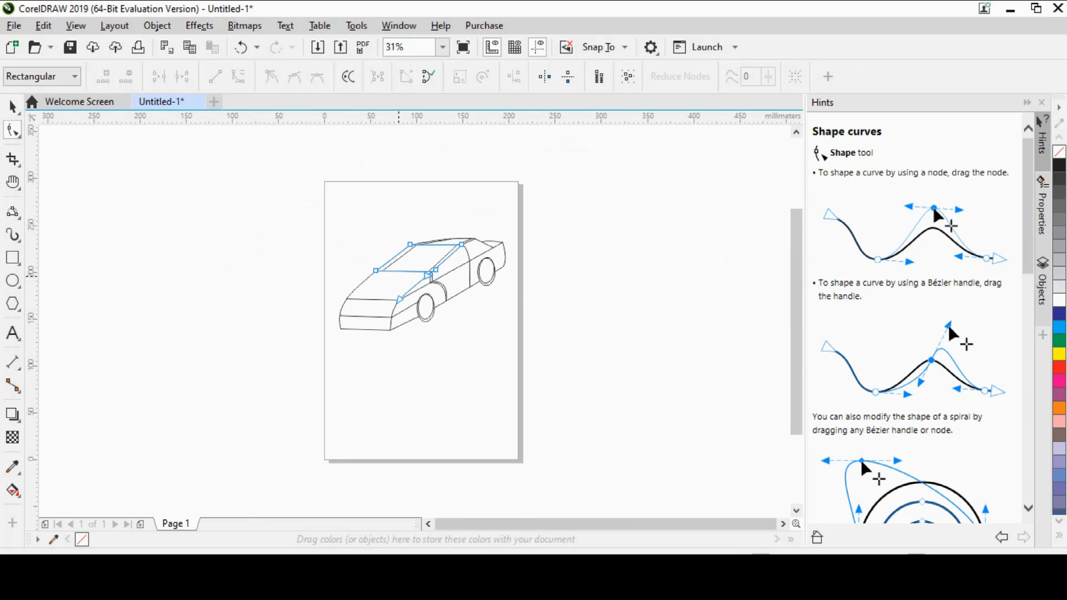
pyautogui.scroll(2, 398, 276)
pyautogui.scroll(-1, 423, 288)
pyautogui.scroll(9, 438, 290)
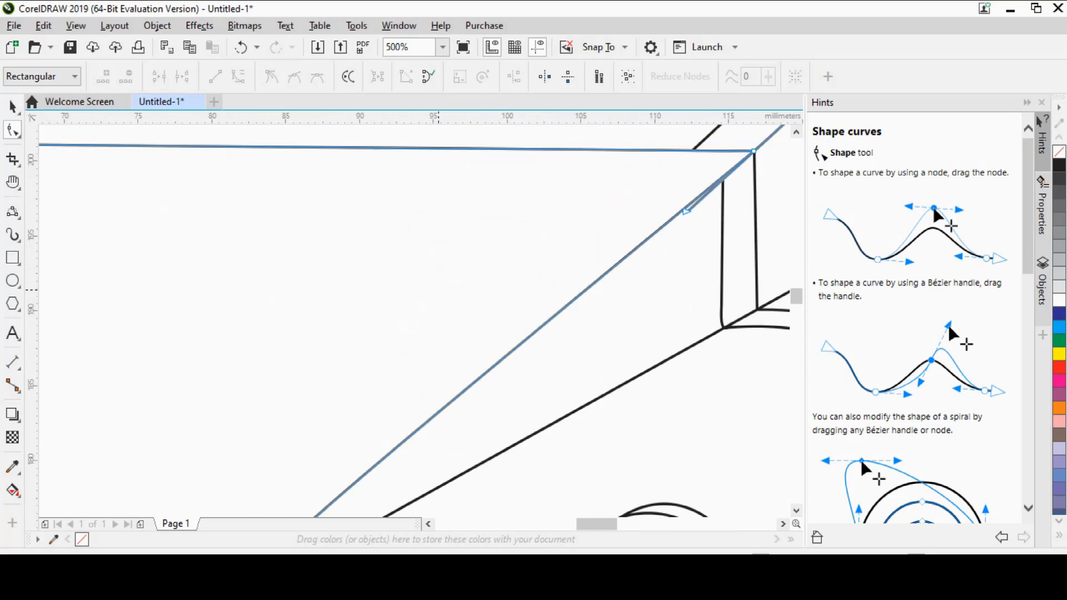
pyautogui.scroll(-1, 439, 289)
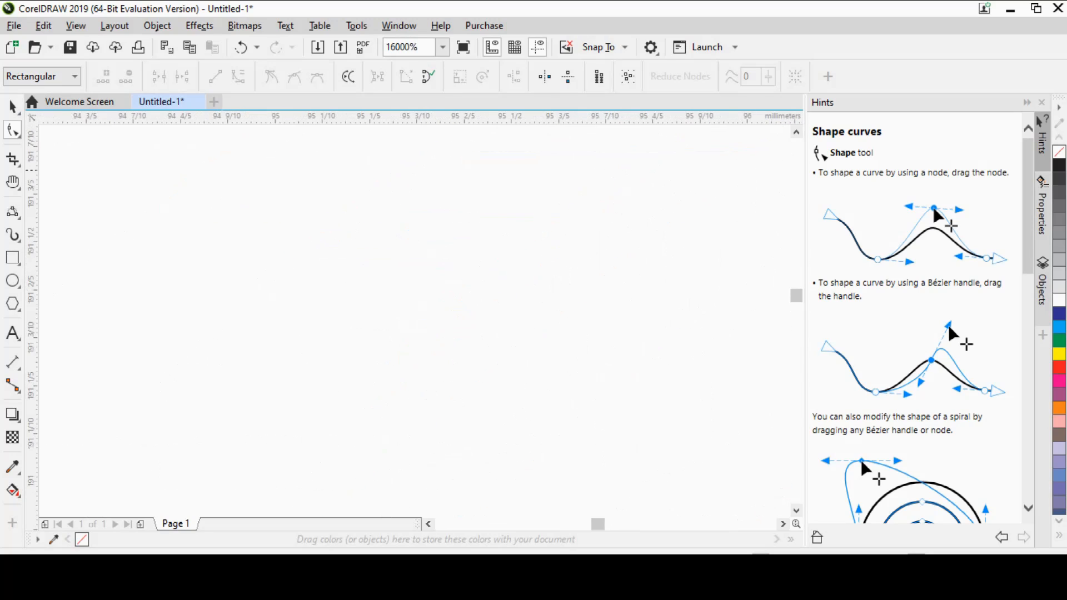
pyautogui.click(14, 184)
pyautogui.click(19, 188)
pyautogui.click(61, 182)
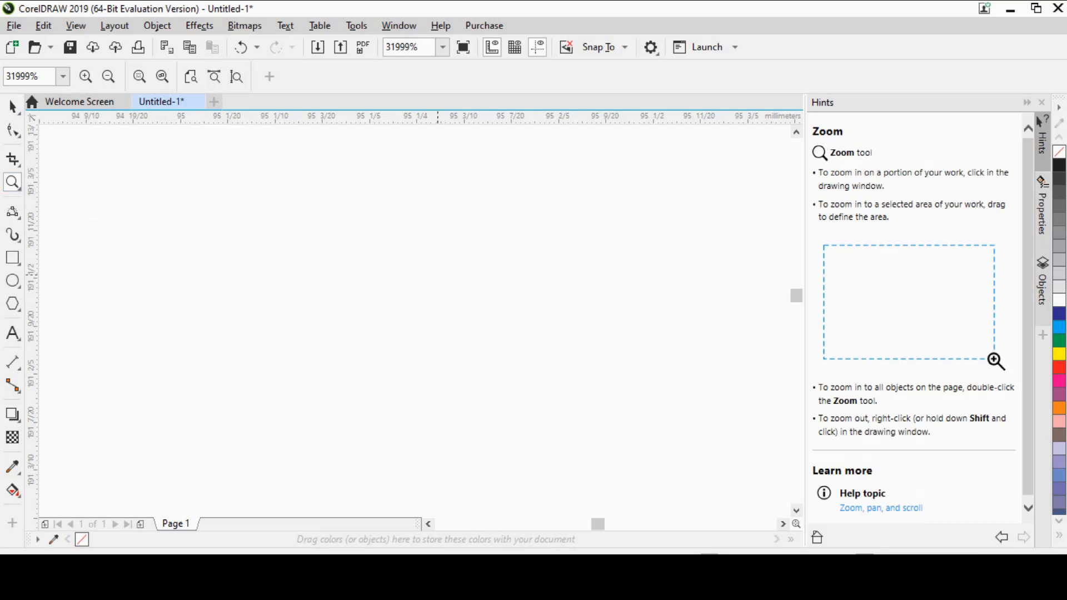
pyautogui.click(140, 76)
pyautogui.click(12, 130)
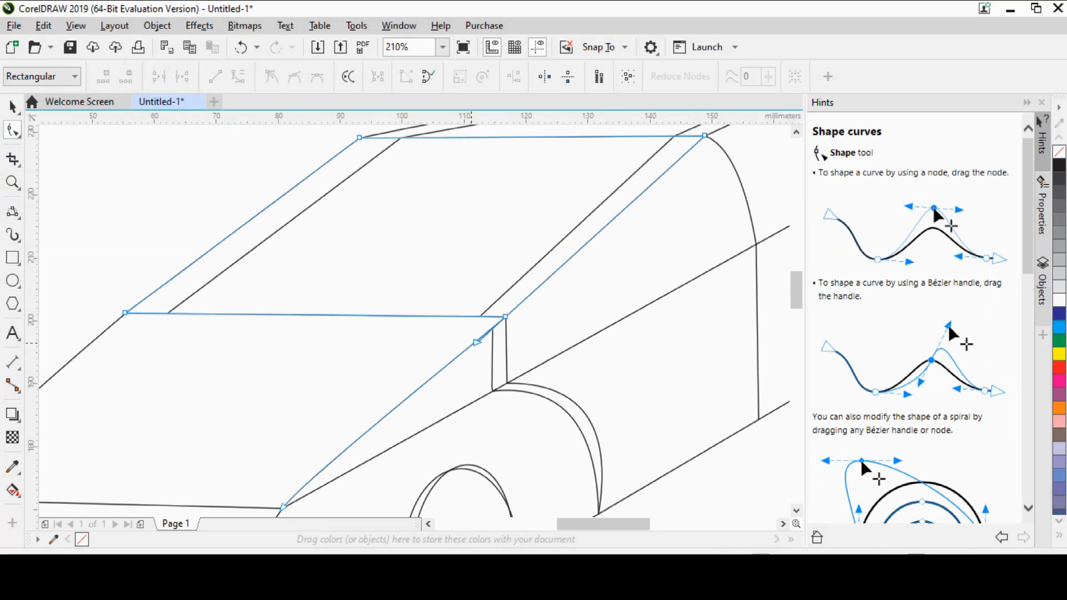
pyautogui.moveTo(477, 342); pyautogui.dragTo(505, 317)
pyautogui.click(555, 356)
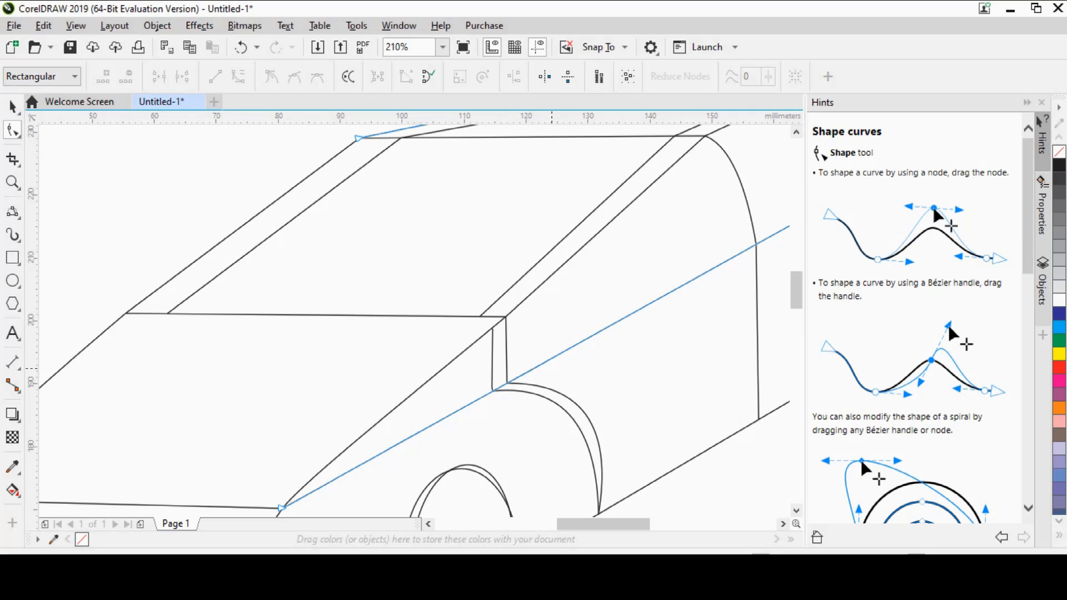
# Draw the side mirror's upper arm about 4 mm long and a half-round mirror body about 15 by 6 mm with 3-point curves.
pyautogui.click(13, 183)
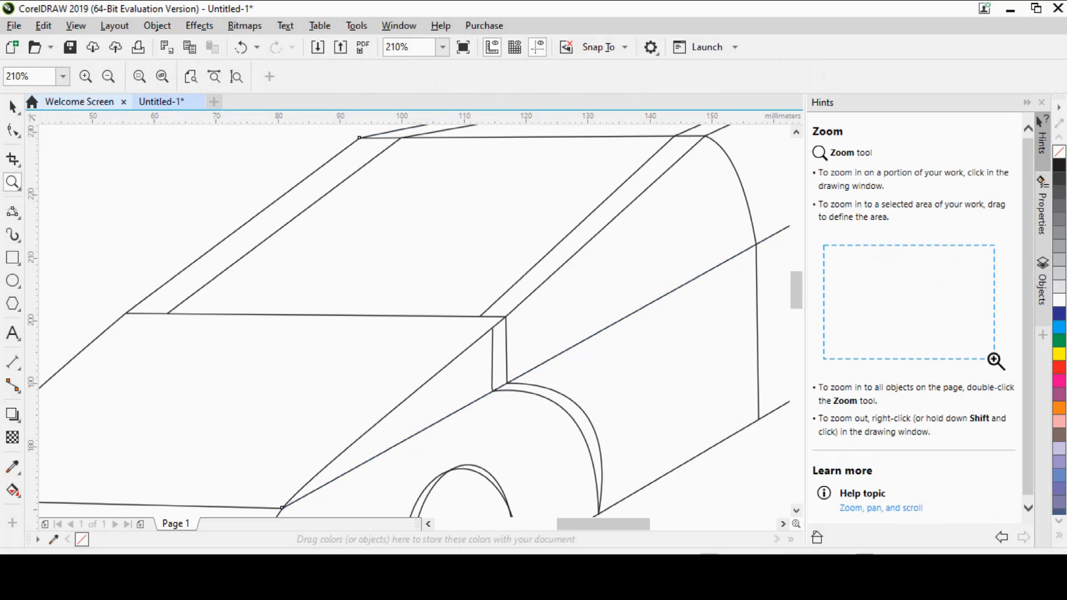
pyautogui.click(140, 77)
pyautogui.click(12, 211)
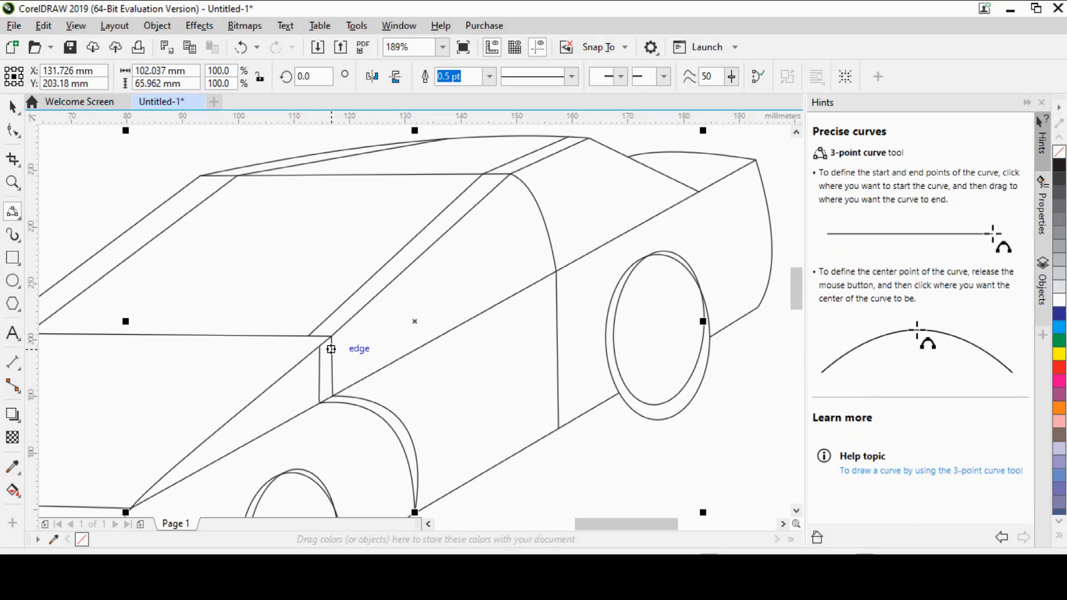
pyautogui.moveTo(331, 350); pyautogui.dragTo(448, 356)
pyautogui.click(355, 356)
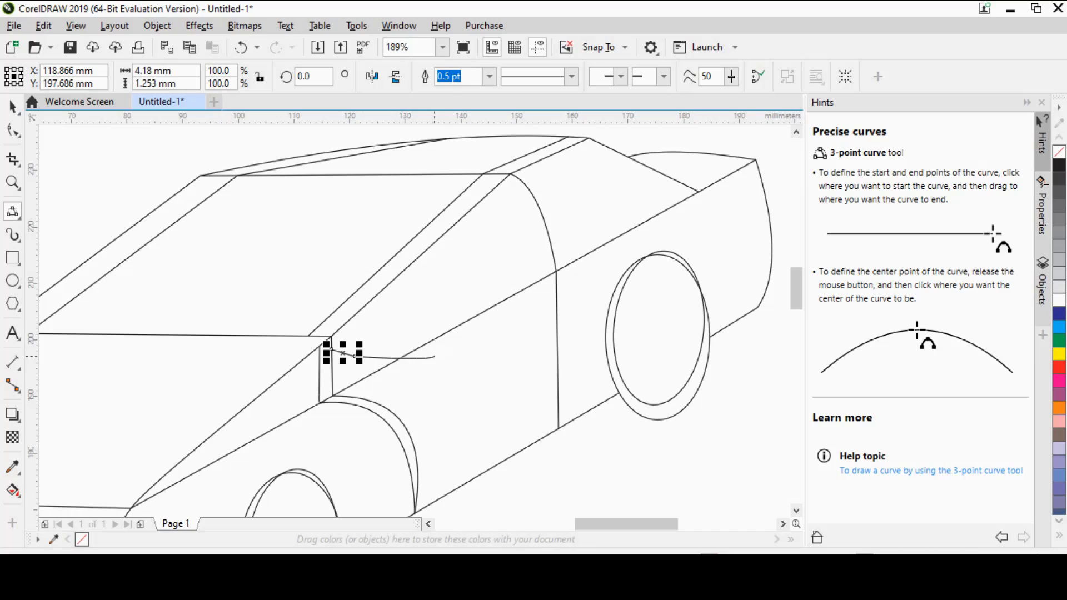
pyautogui.click(430, 358)
pyautogui.moveTo(354, 356); pyautogui.dragTo(420, 386)
pyautogui.click(373, 383)
pyautogui.click(437, 377)
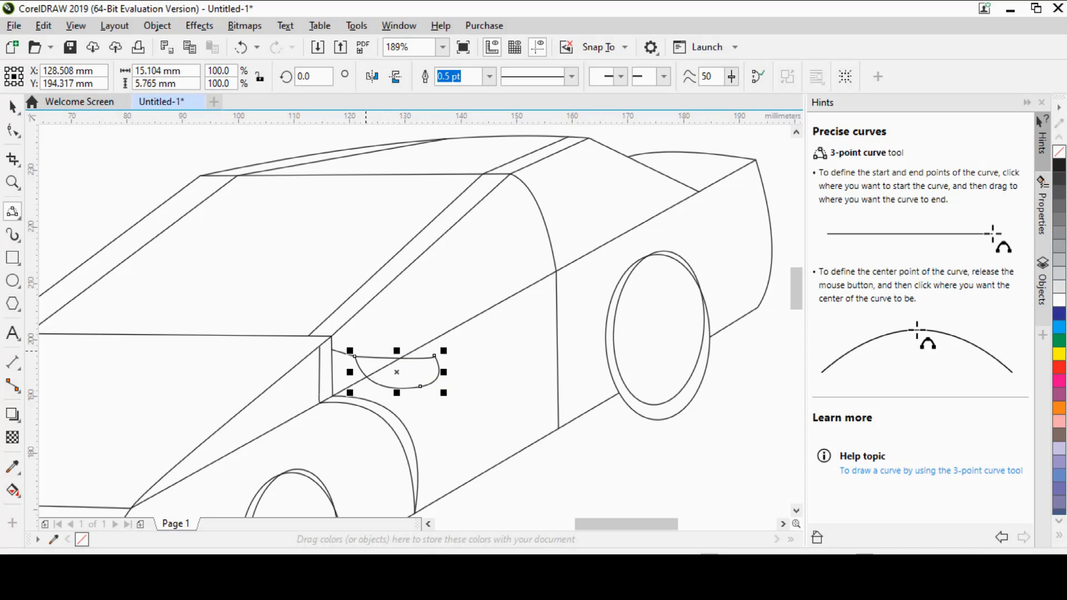
# Add a shallow curve across the top of the side mirror and a lower arm about 6 mm long joining it to the car.
pyautogui.moveTo(354, 356); pyautogui.dragTo(434, 355)
pyautogui.click(415, 350)
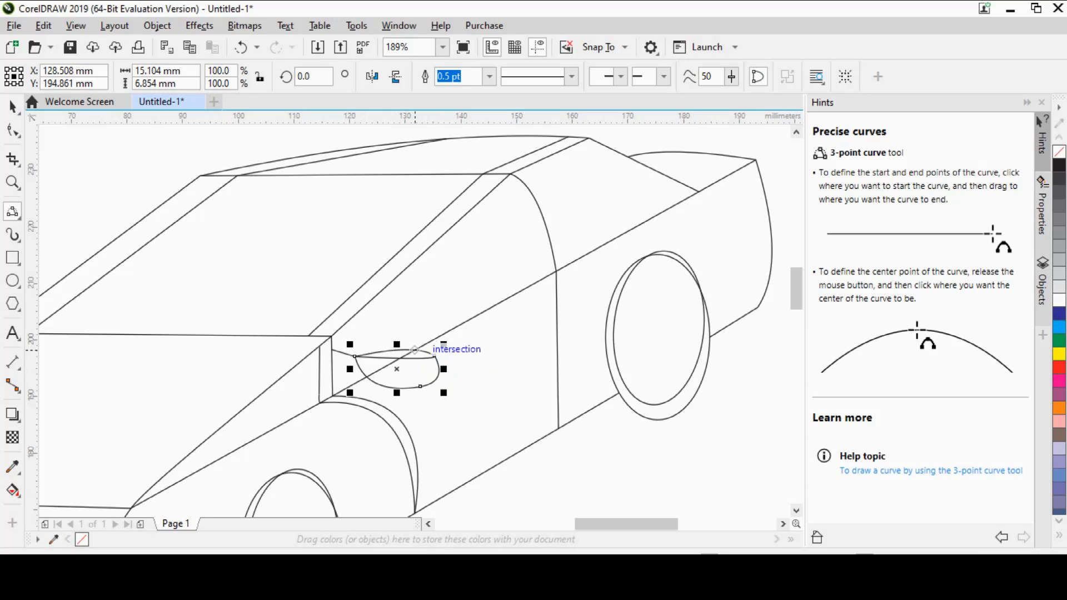
pyautogui.moveTo(331, 370); pyautogui.dragTo(367, 376)
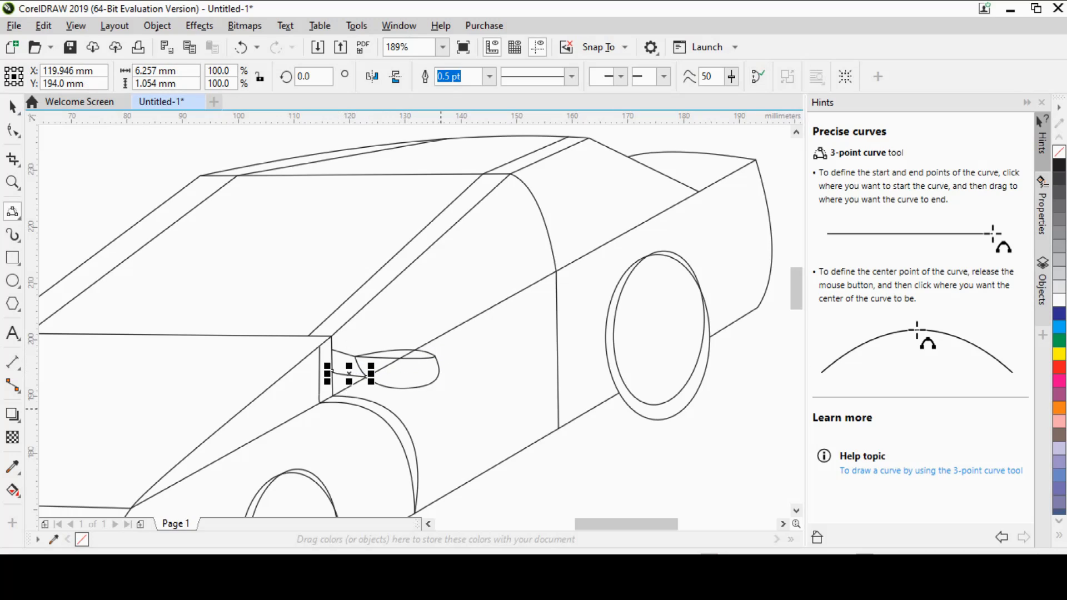
pyautogui.click(12, 159)
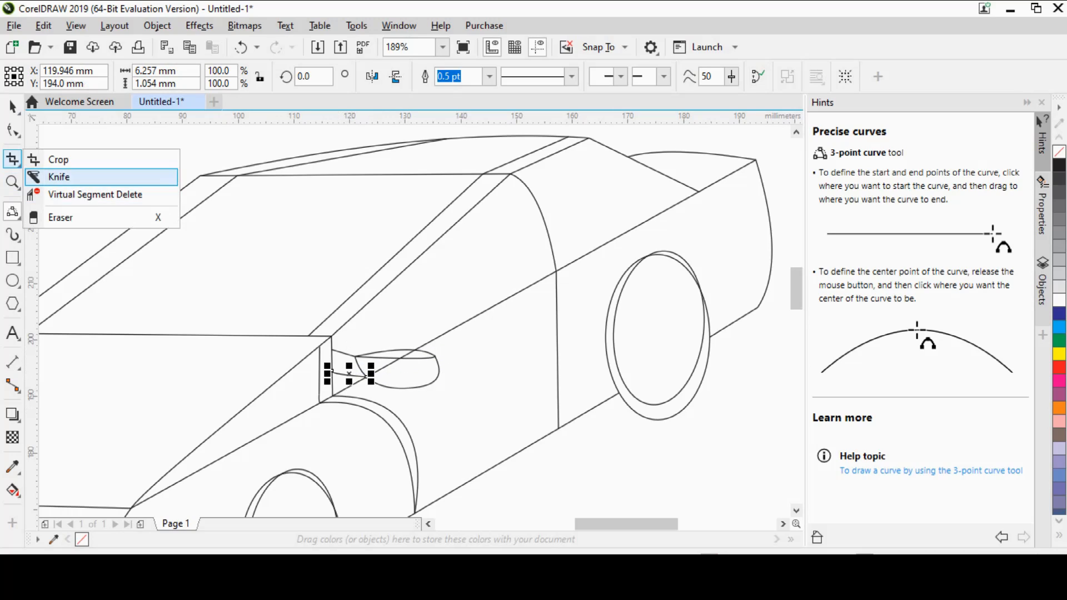
pyautogui.click(59, 217)
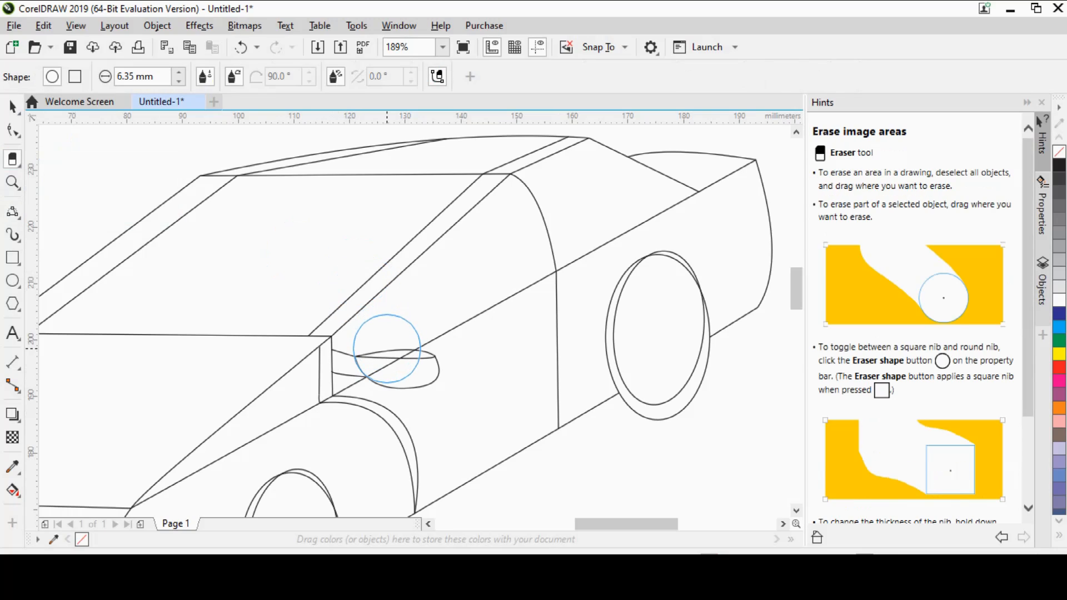
pyautogui.rightClick(387, 348)
pyautogui.moveTo(472, 237)
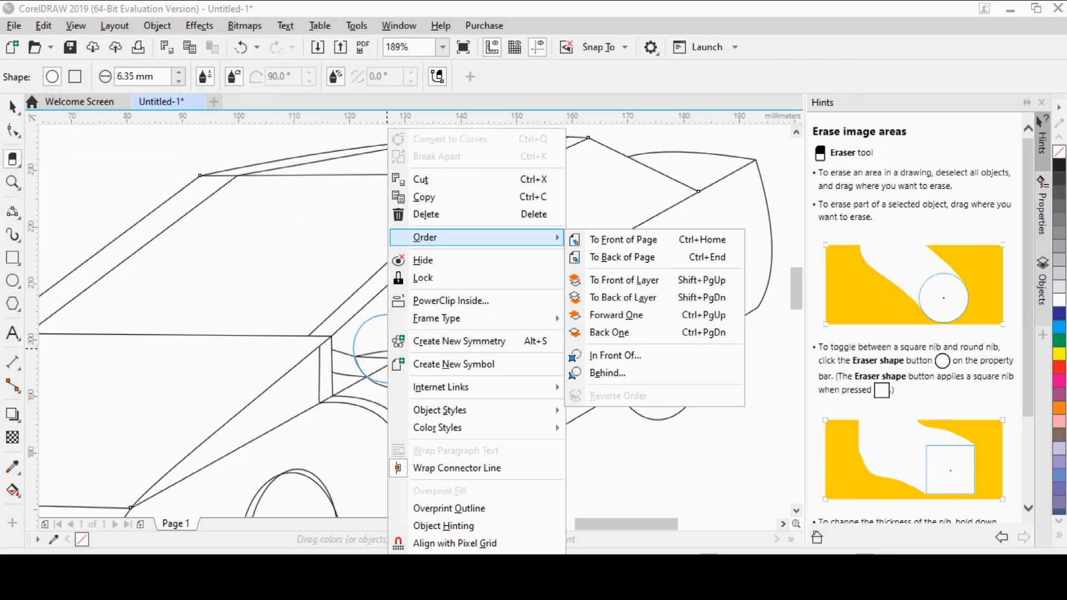
pyautogui.click(16, 186)
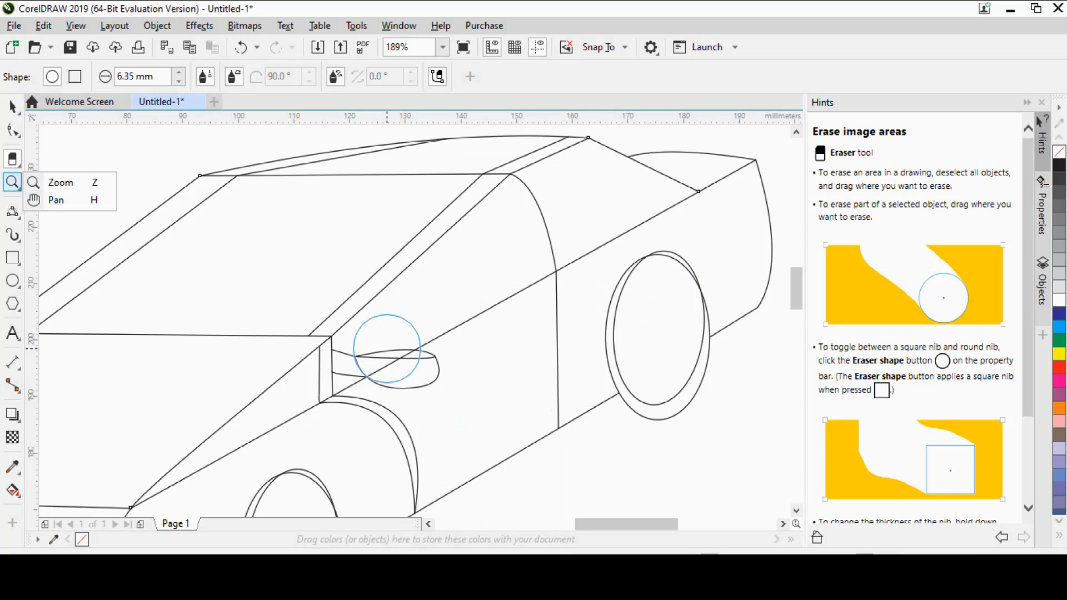
pyautogui.click(58, 182)
pyautogui.scroll(-1, 415, 321)
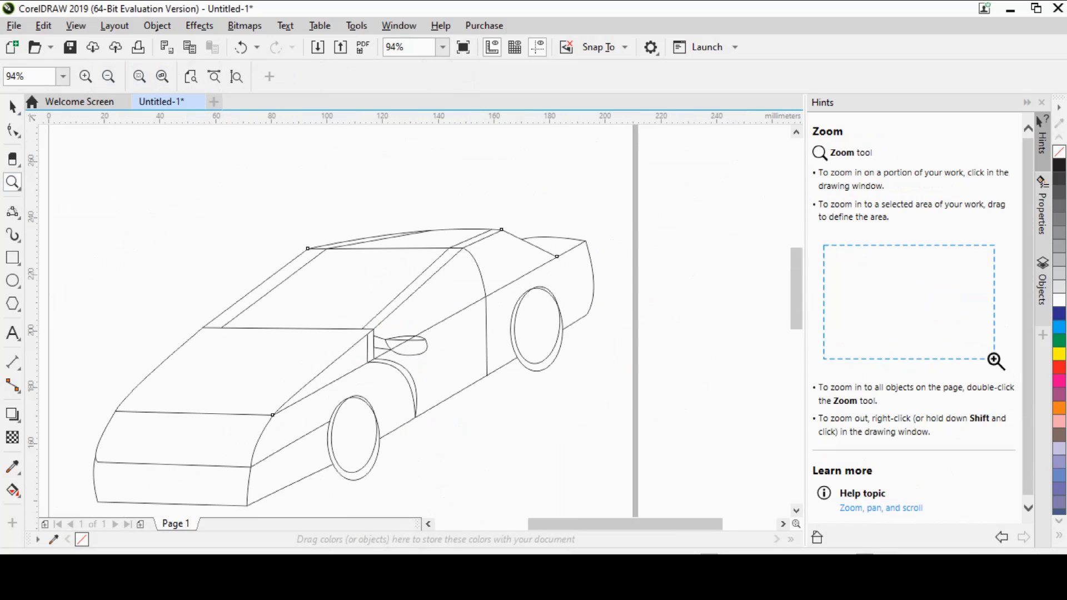
# Erase the stretch of the body line crossing the side mirror and move both cut ends onto the mirror's outline with the Shape tool.
pyautogui.press('x')
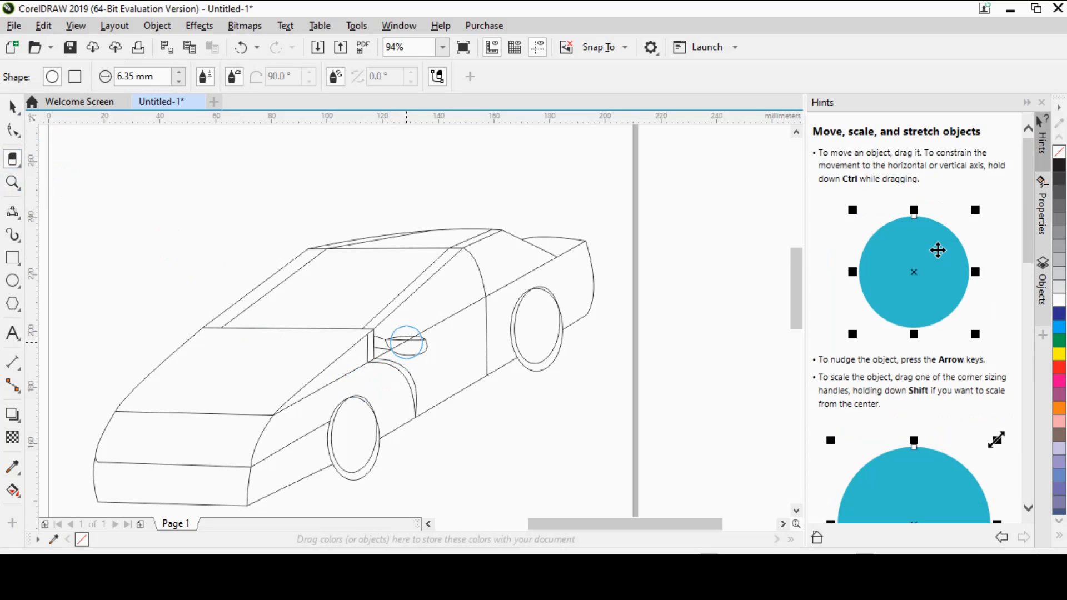
pyautogui.moveTo(410, 339); pyautogui.dragTo(398, 344)
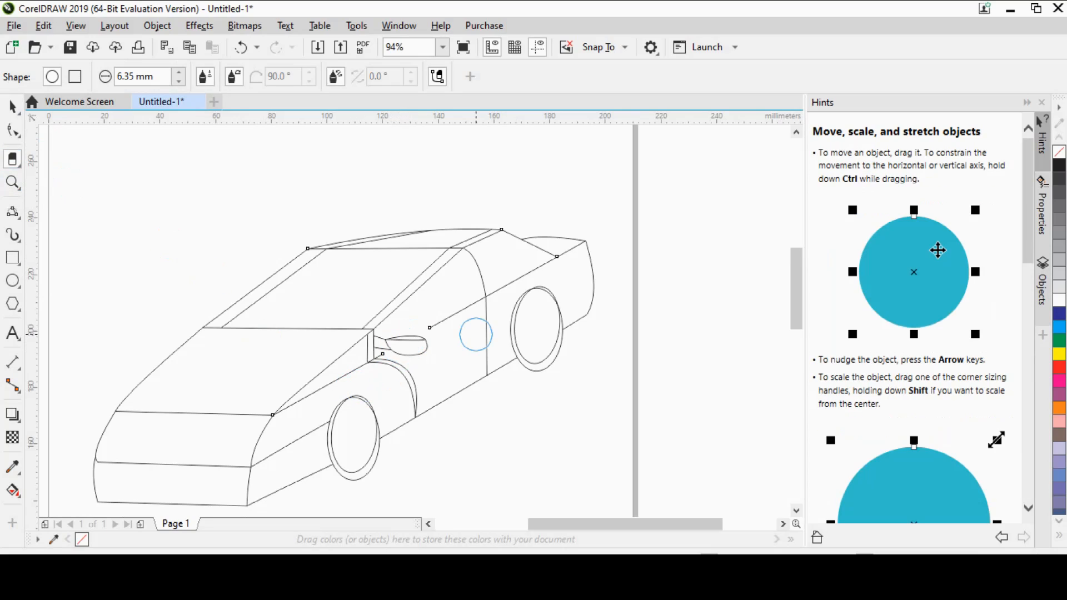
pyautogui.scroll(2, 449, 352)
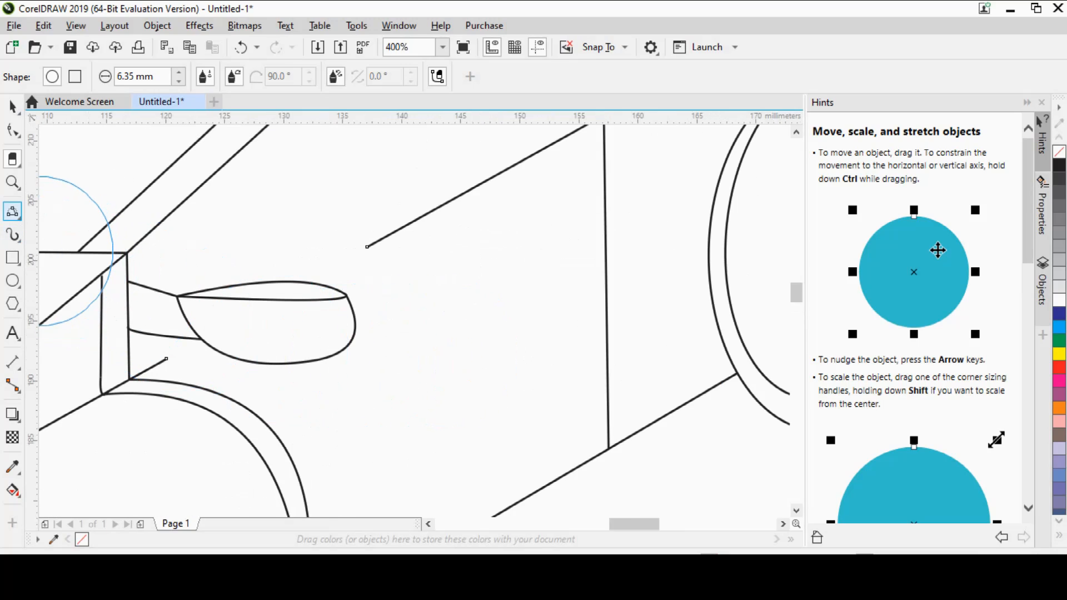
pyautogui.press('F10')
pyautogui.moveTo(166, 358); pyautogui.dragTo(203, 338)
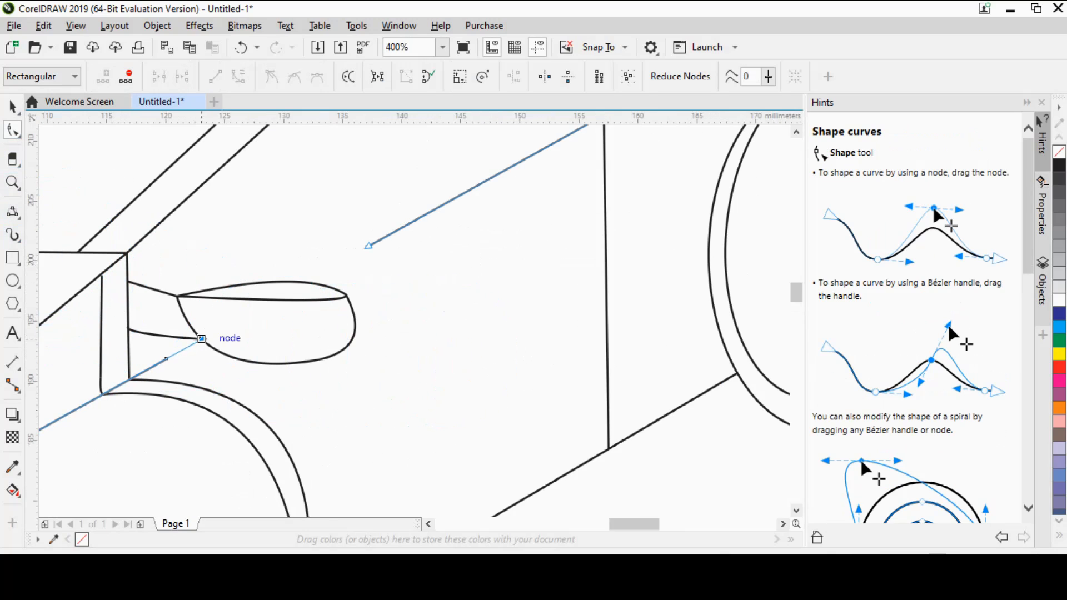
pyautogui.moveTo(369, 246); pyautogui.dragTo(305, 280)
pyautogui.press('space')
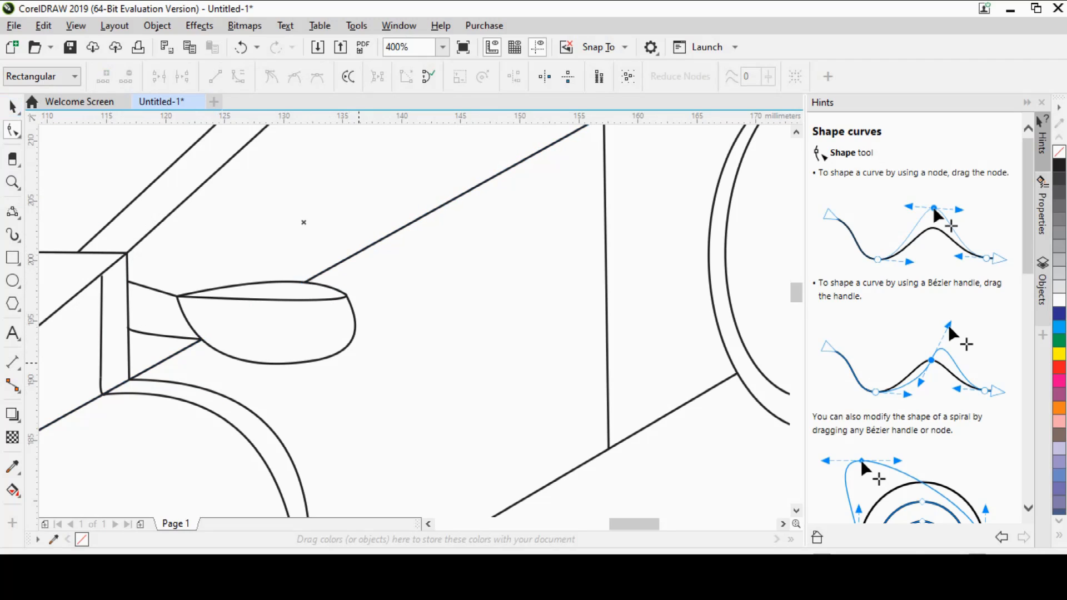
pyautogui.click(386, 366)
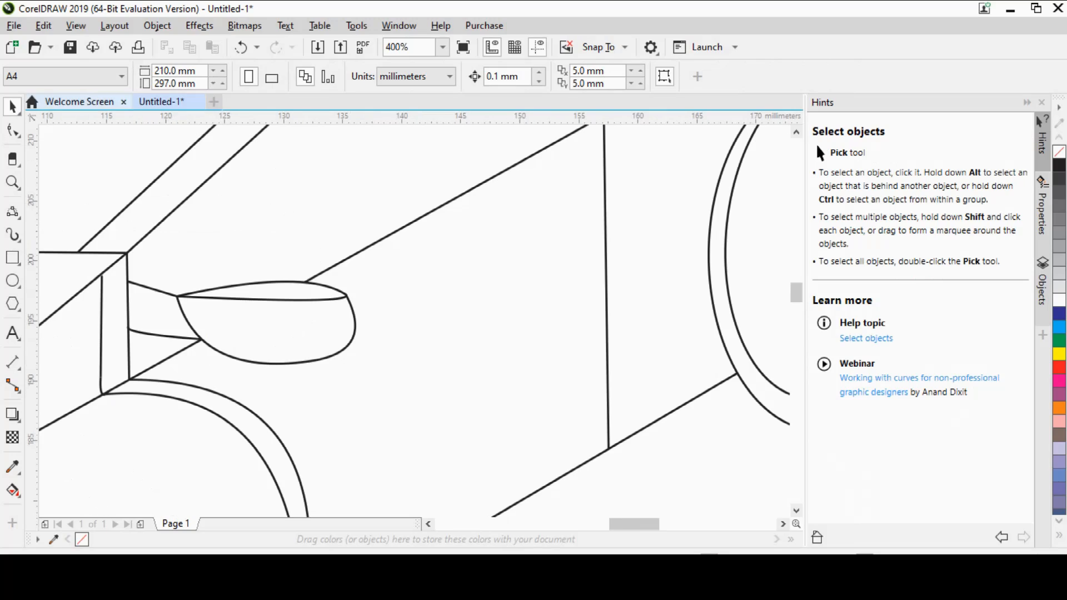
# Draw a closed four-sided vent about 36 by 21 mm on the hood beside its near side edge with 3-point curves.
pyautogui.press('z')
pyautogui.press('F4')
pyautogui.scroll(1, 481, 402)
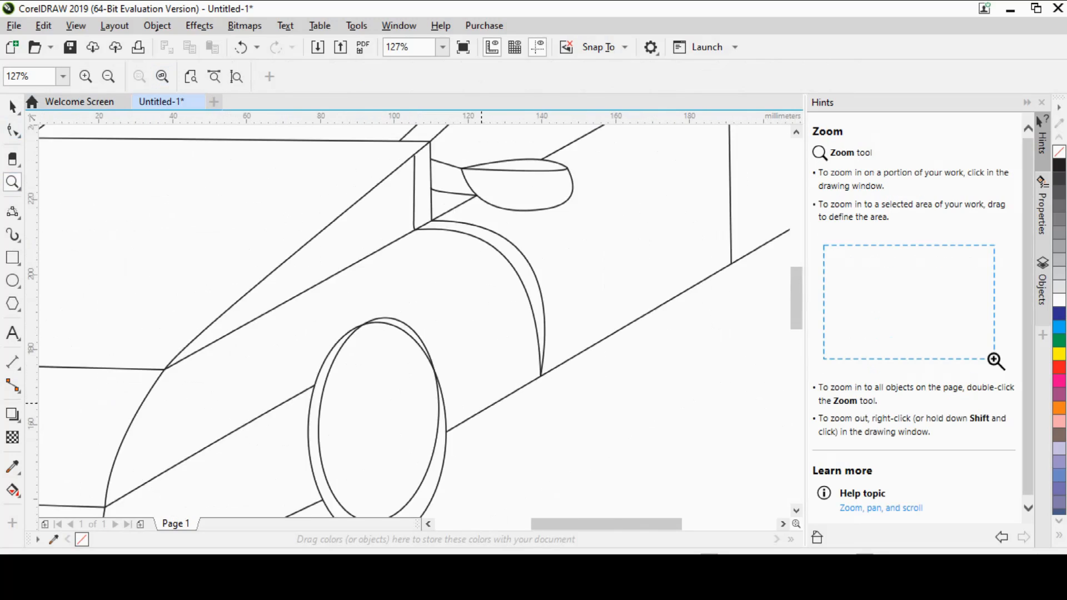
pyautogui.scroll(-1, 481, 403)
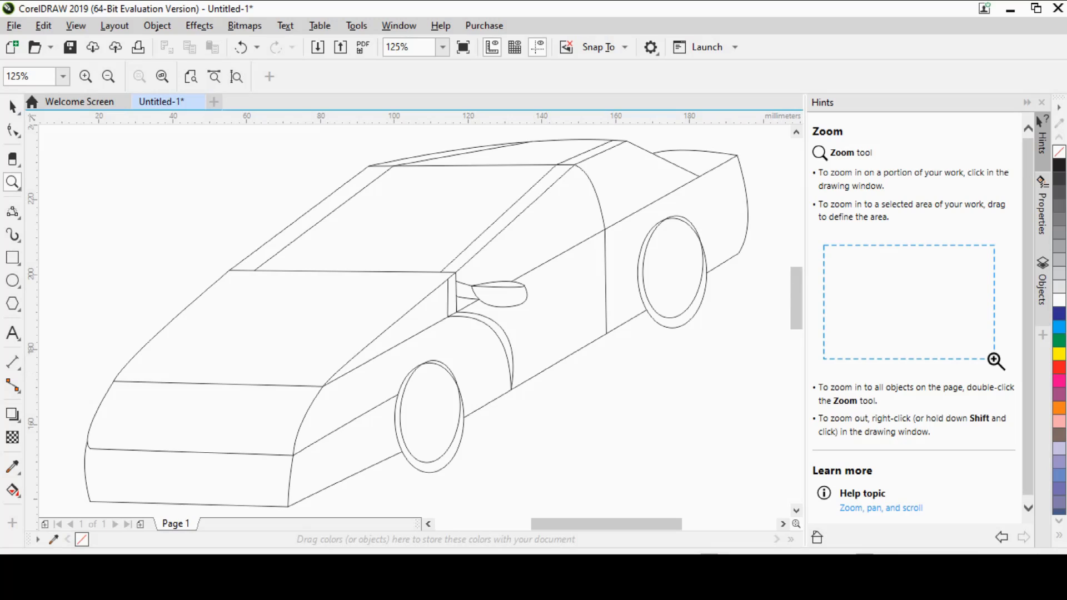
pyautogui.click(13, 211)
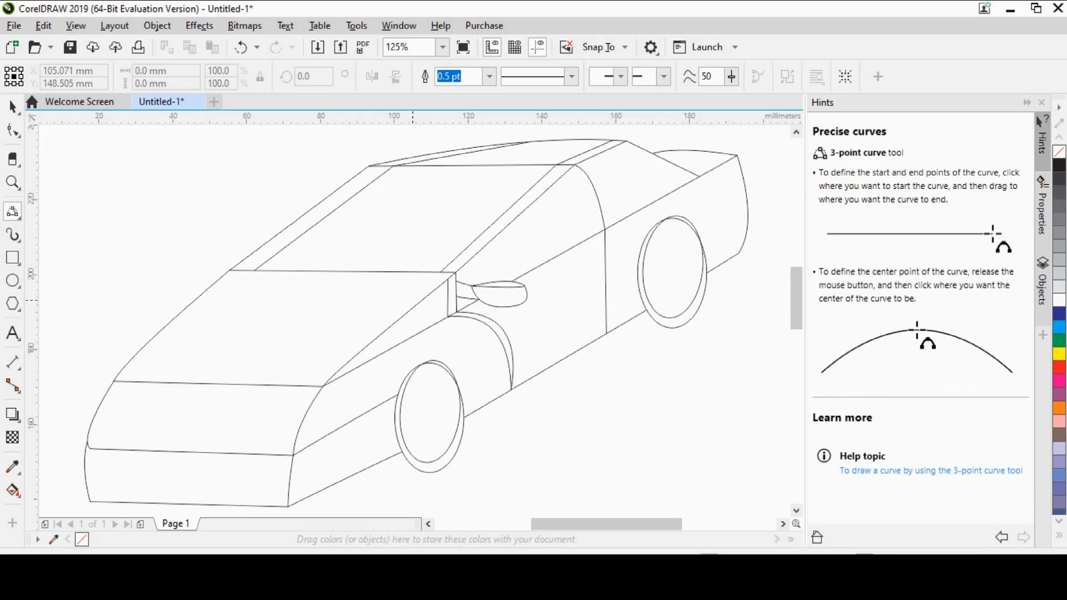
pyautogui.moveTo(411, 300)
pyautogui.mouseDown()
pyautogui.moveTo(332, 371)
pyautogui.moveTo(277, 377)
pyautogui.moveTo(333, 322)
pyautogui.moveTo(370, 300)
pyautogui.moveTo(412, 300)
pyautogui.mouseUp()
pyautogui.click(318, 378)
pyautogui.click(277, 378)
pyautogui.click(370, 299)
pyautogui.click(412, 300)
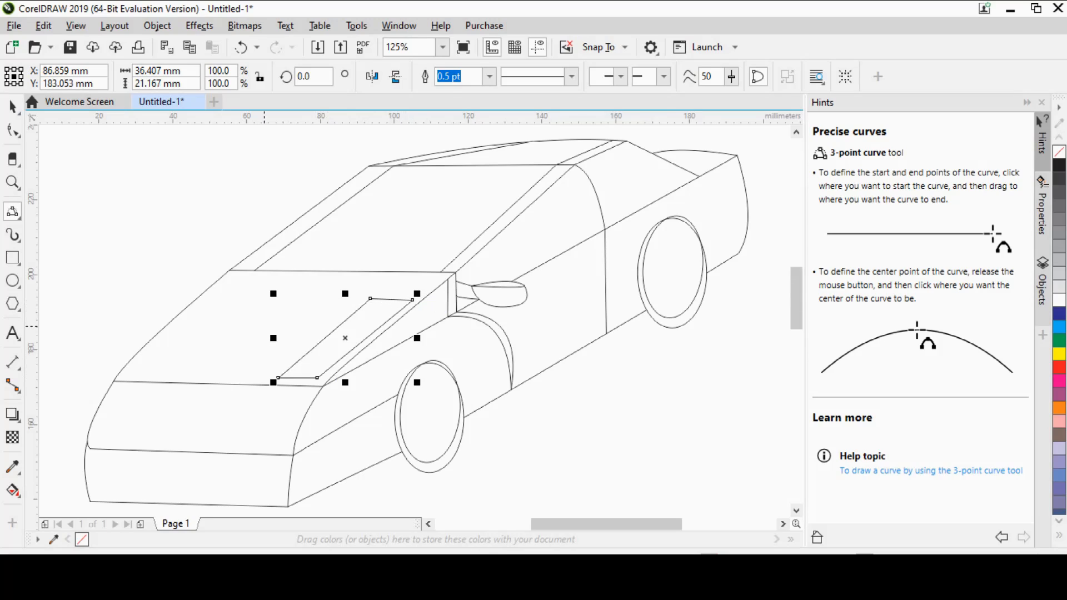
# Copy the hood vent to the hood's far side, narrow it to about 35 mm and shift it closer to the front edge.
pyautogui.moveTo(345, 337); pyautogui.dragTo(196, 333)
pyautogui.click(239, 355)
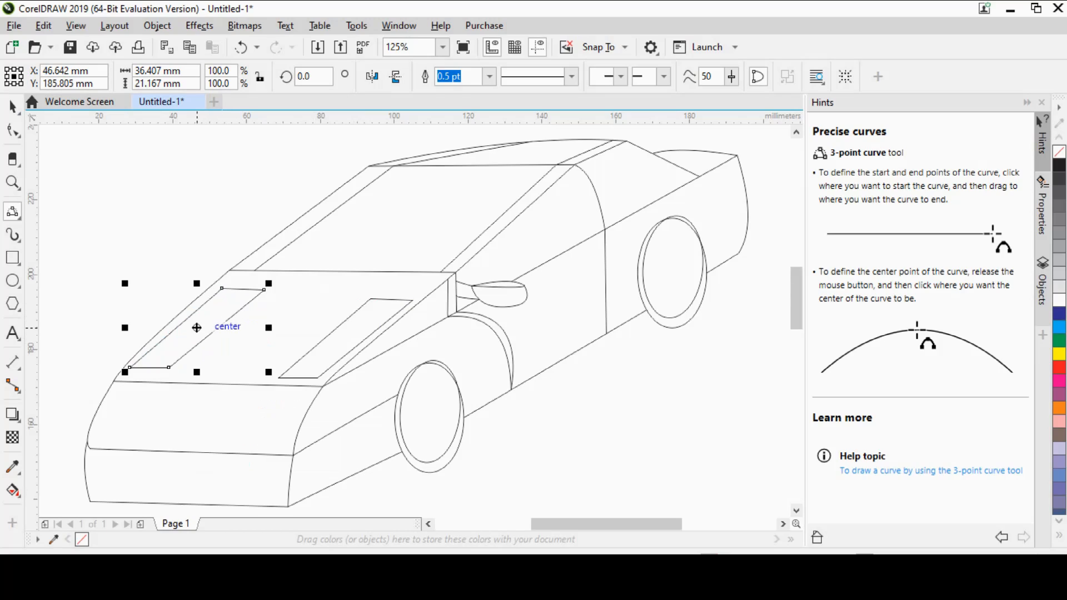
pyautogui.moveTo(197, 282); pyautogui.dragTo(190, 281)
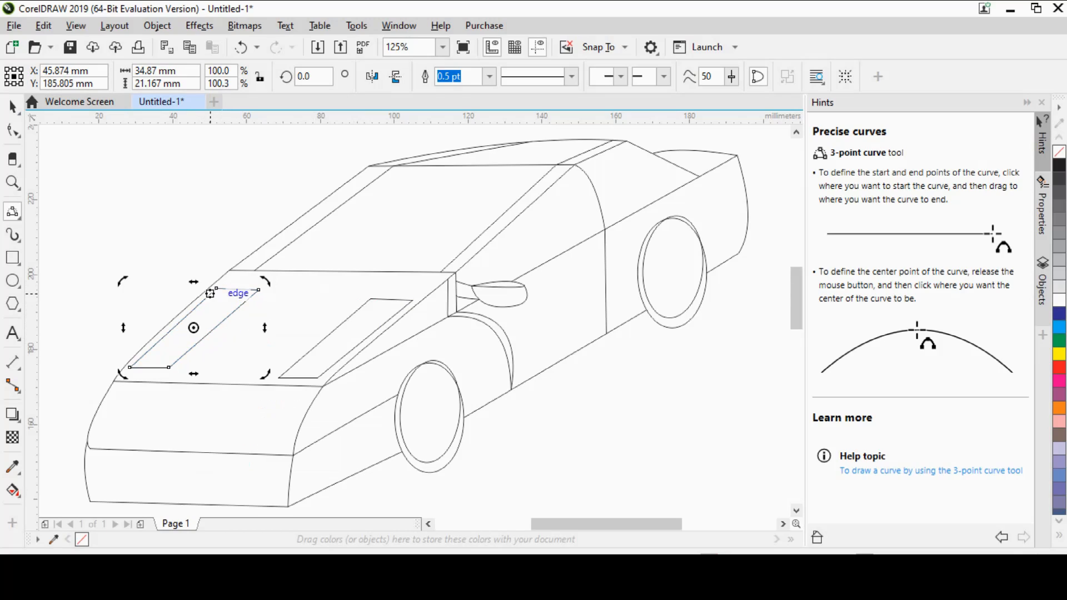
pyautogui.moveTo(193, 328); pyautogui.dragTo(188, 334)
pyautogui.click(565, 445)
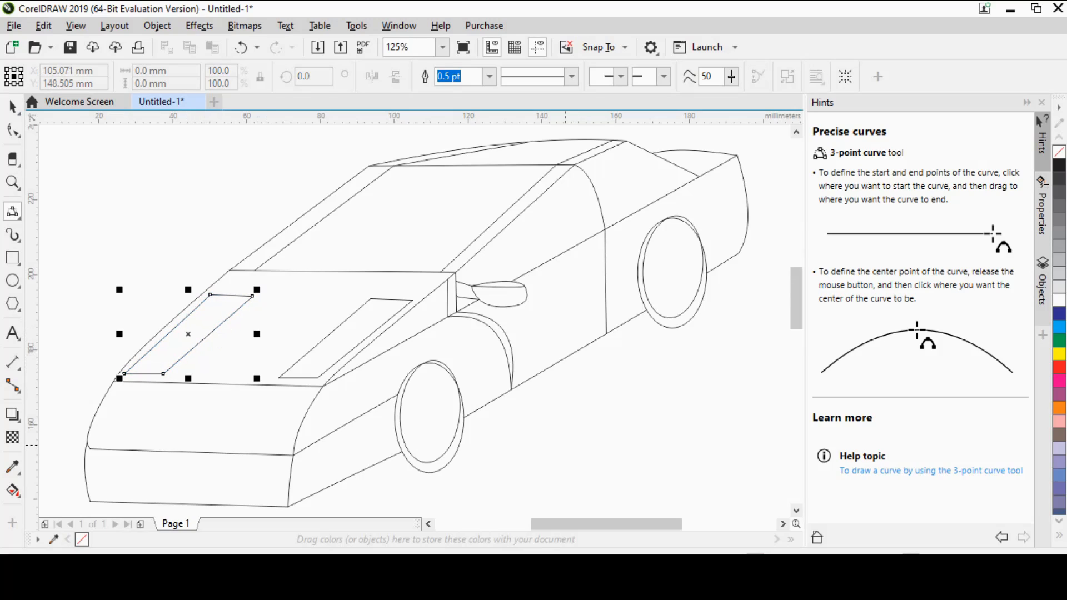
# Draw two bowed 3-point curves about 8 by 18 mm across the nose panel, one near each end.
pyautogui.press('space')
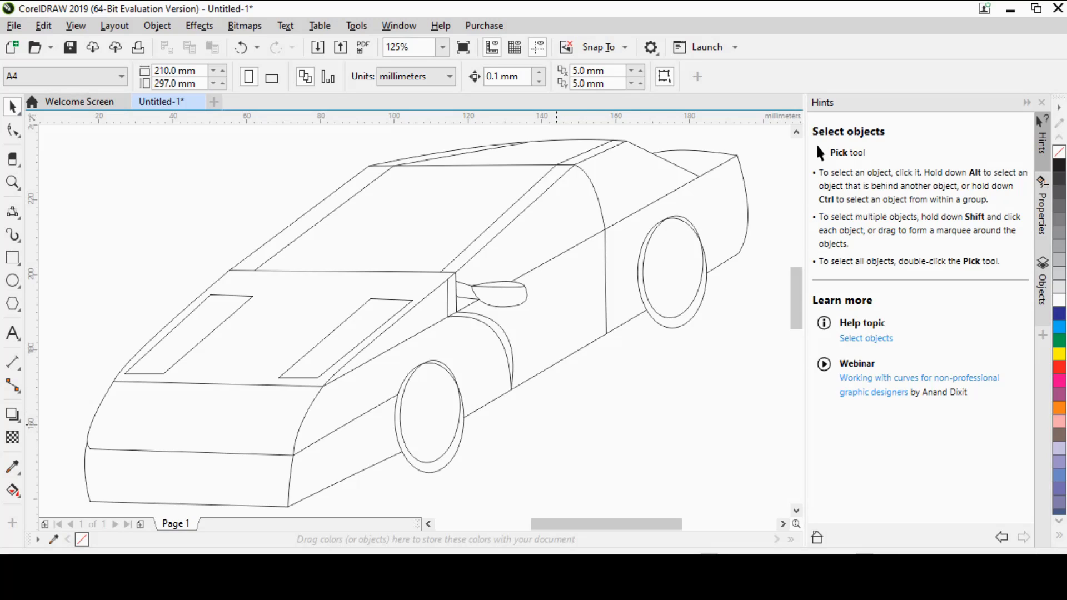
pyautogui.press('space')
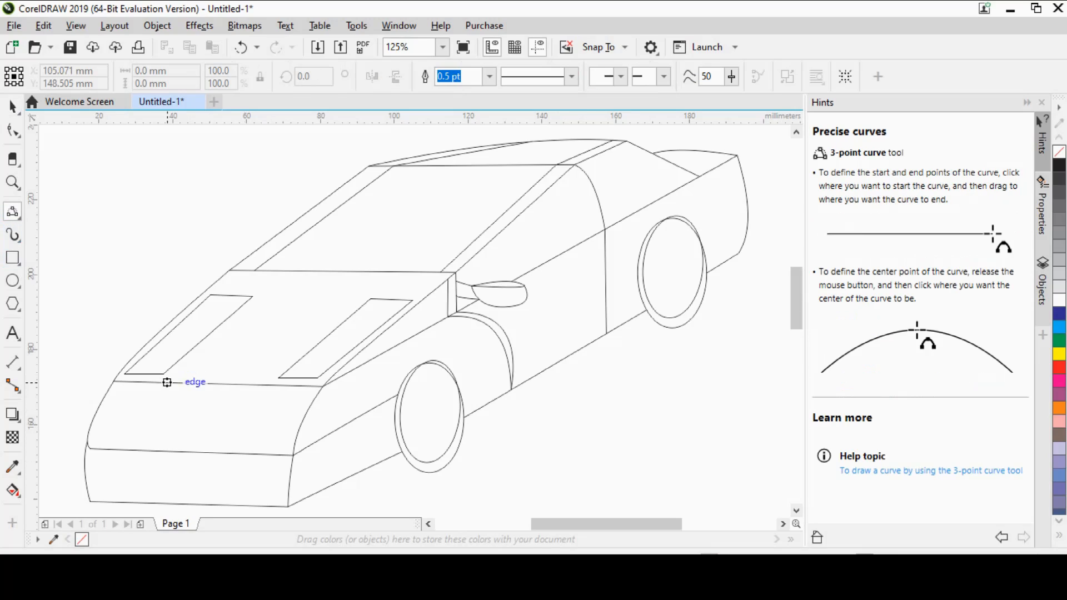
pyautogui.moveTo(150, 383); pyautogui.dragTo(123, 443)
pyautogui.click(129, 414)
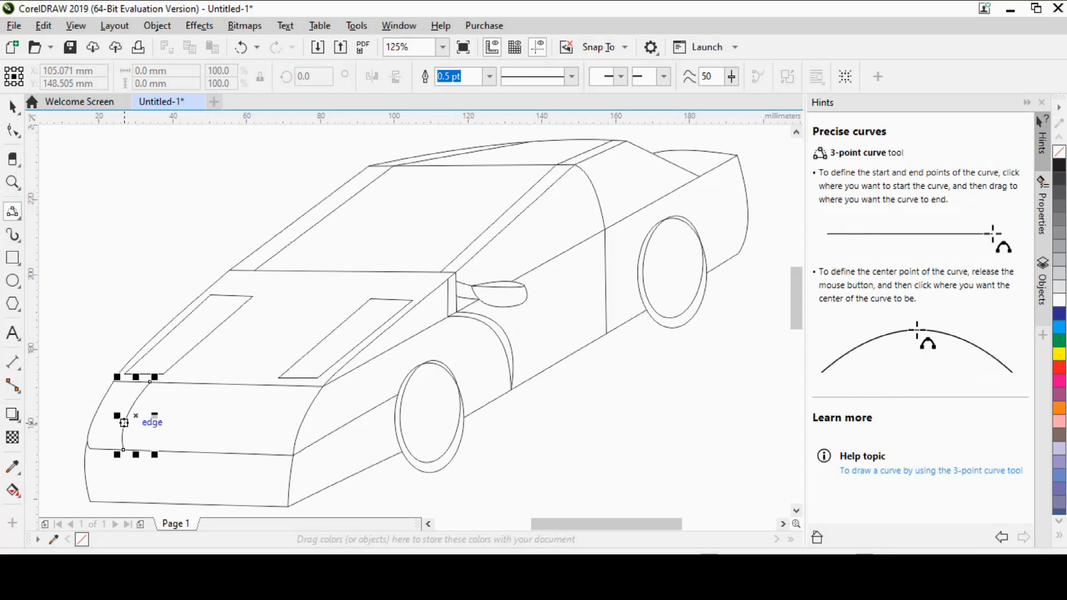
pyautogui.moveTo(271, 384); pyautogui.dragTo(241, 453)
pyautogui.click(251, 416)
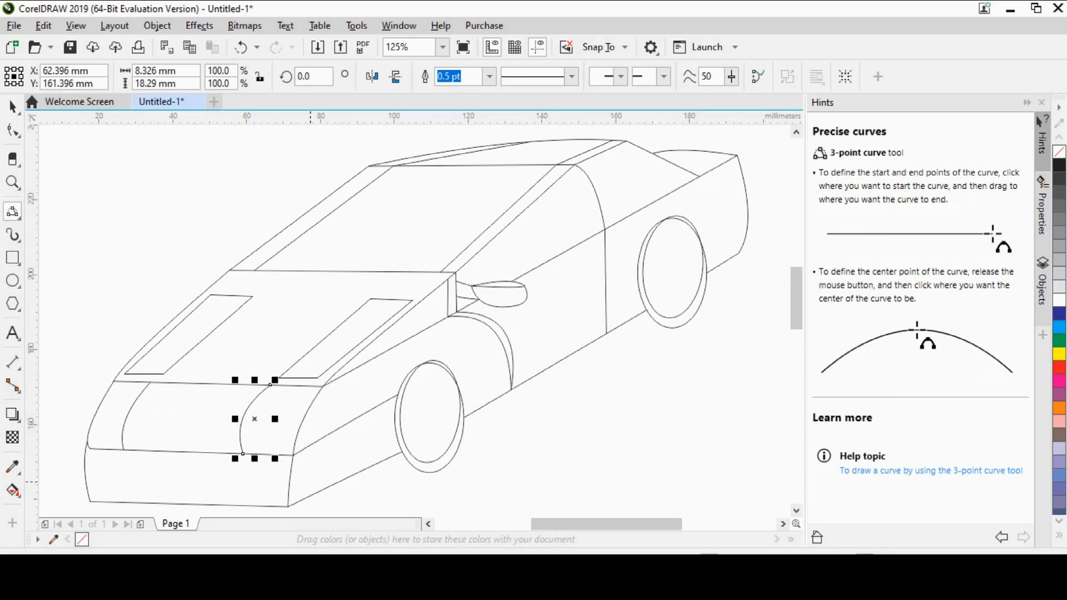
# Remove the side body line segment between the nose panel's near lower corner and the front wheel with the Shape tool.
pyautogui.scroll(2, 247, 502)
pyautogui.scroll(2, 262, 502)
pyautogui.scroll(-1, 262, 502)
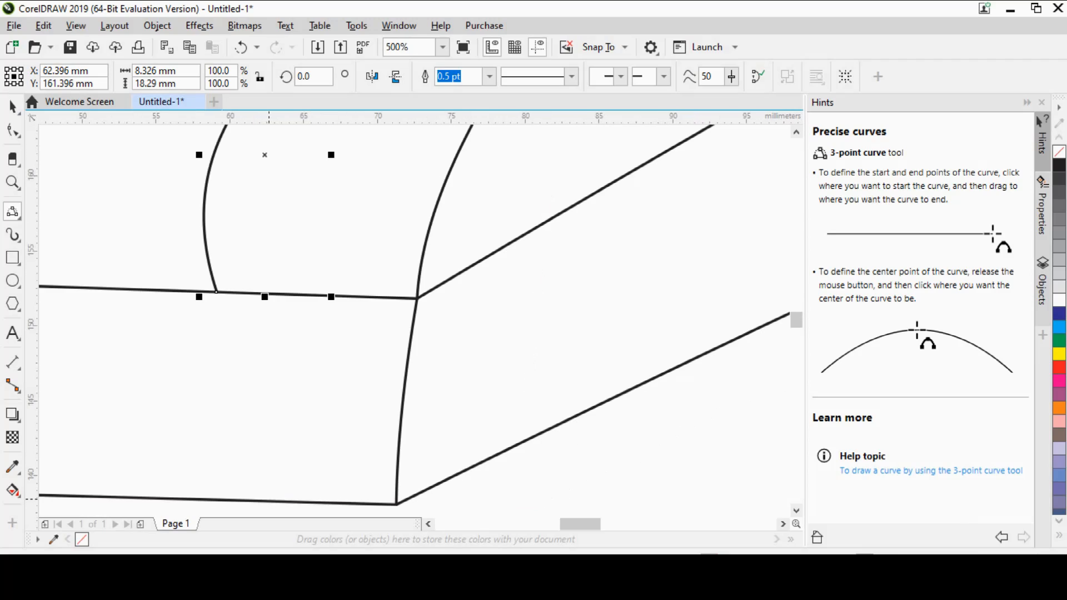
pyautogui.press('z')
pyautogui.click(108, 77)
pyautogui.click(108, 76)
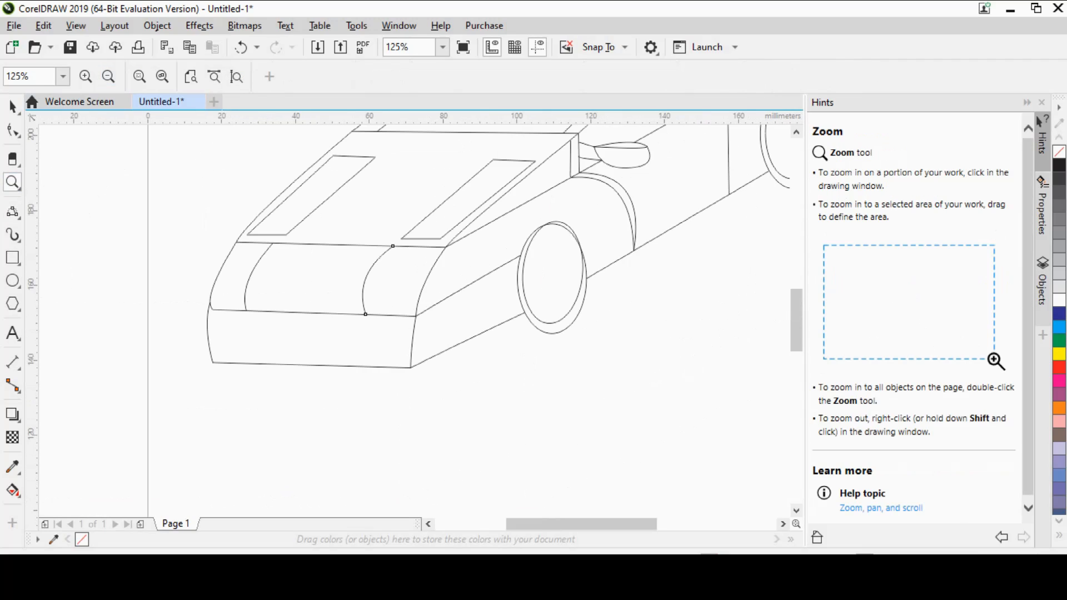
pyautogui.click(13, 130)
pyautogui.click(519, 256)
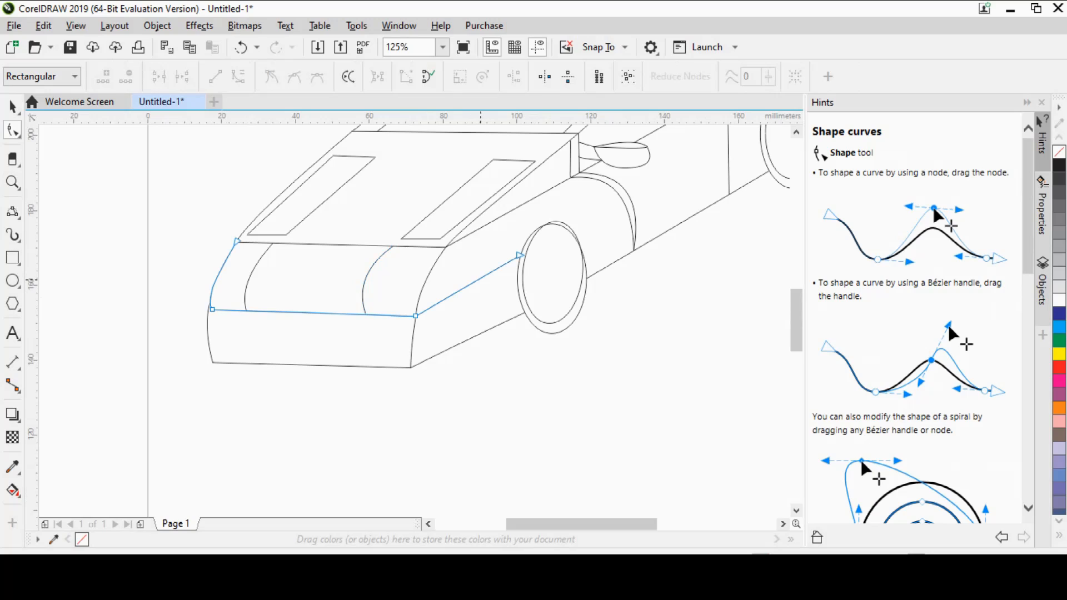
pyautogui.moveTo(482, 275); pyautogui.dragTo(417, 321)
pyautogui.click(438, 302)
pyautogui.scroll(4, 611, 304)
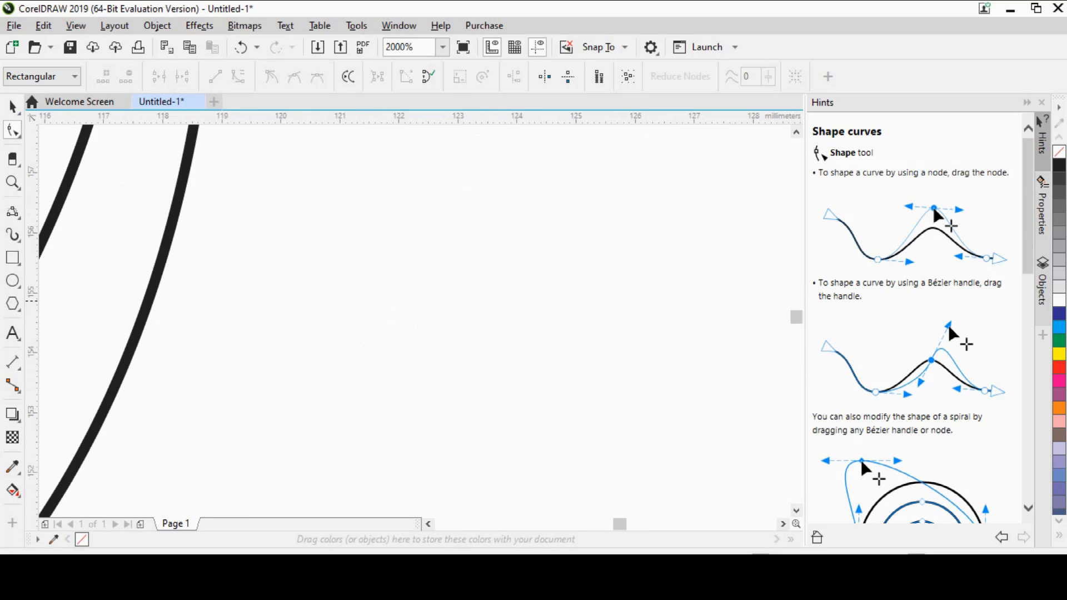
pyautogui.click(12, 182)
pyautogui.click(109, 77)
pyautogui.click(108, 77)
pyautogui.click(109, 76)
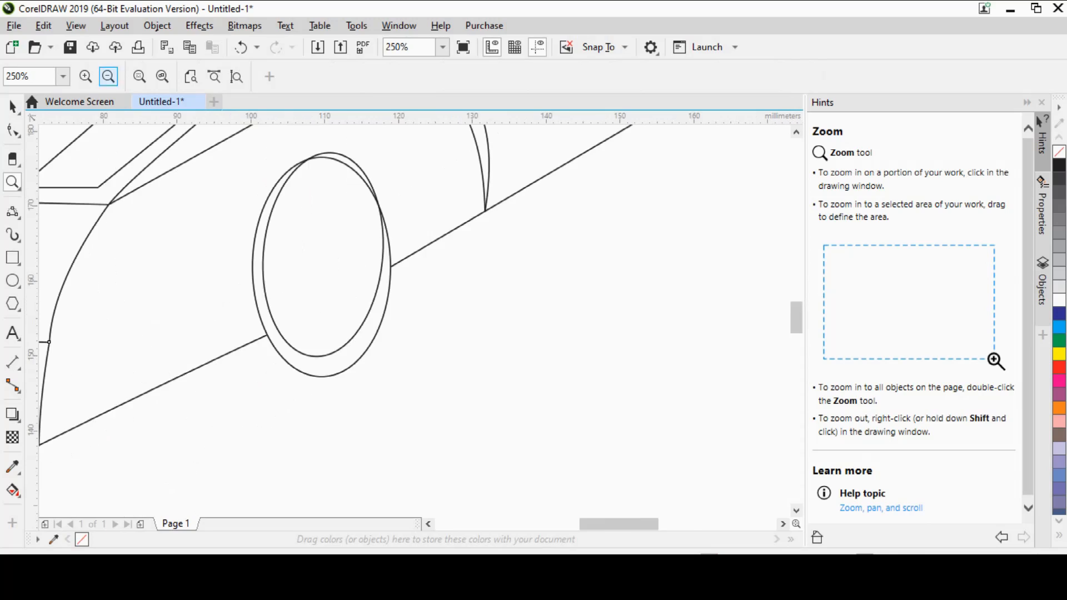
pyautogui.click(108, 77)
pyautogui.click(109, 77)
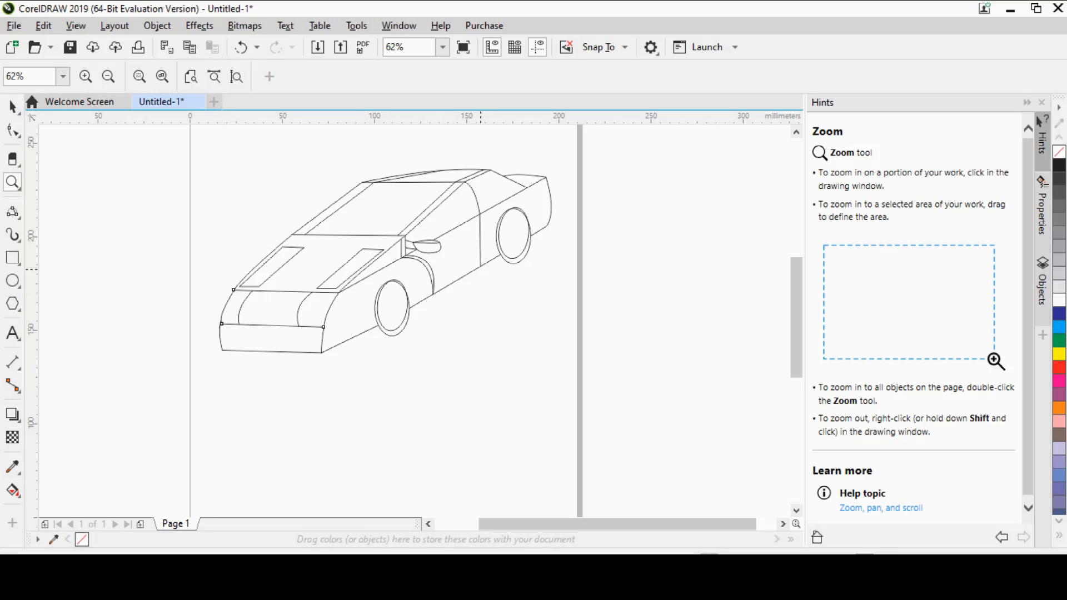
pyautogui.click(477, 257)
pyautogui.click(445, 274)
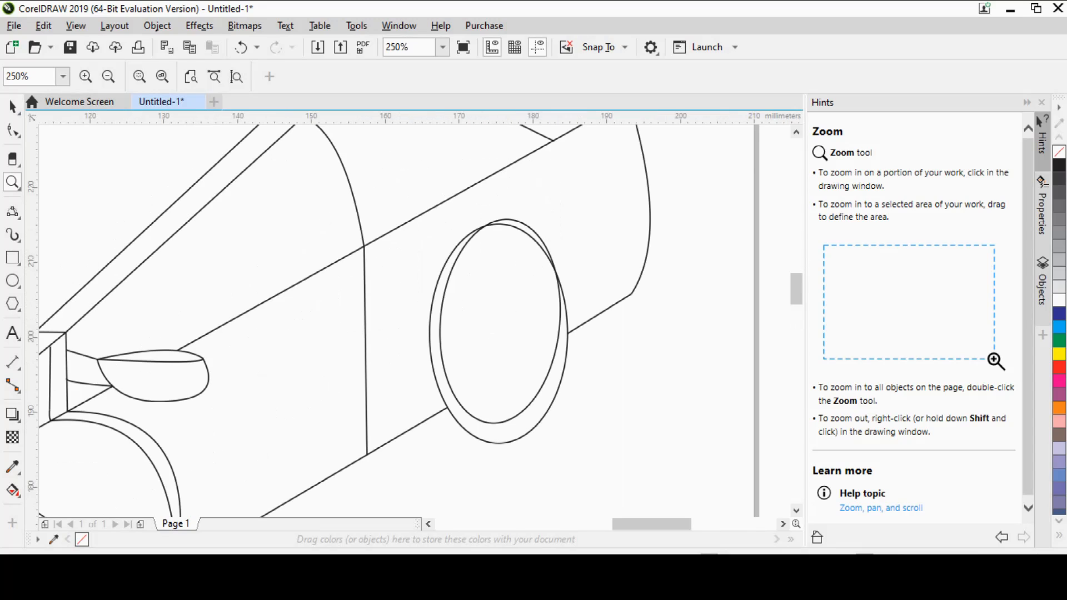
pyautogui.click(411, 339)
pyautogui.click(413, 323)
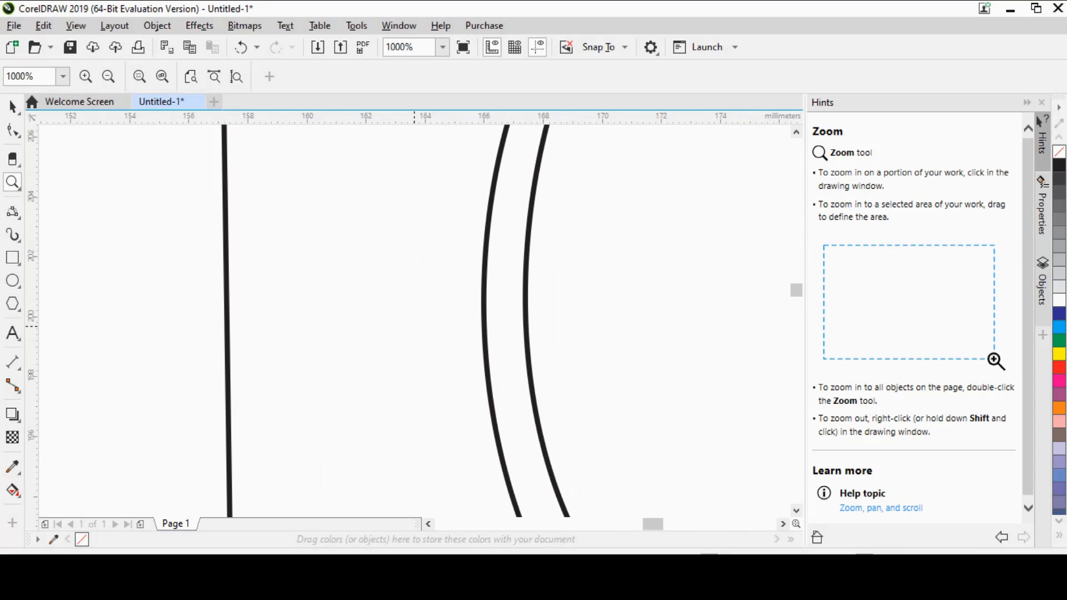
pyautogui.click(414, 325)
pyautogui.click(108, 76)
pyautogui.click(109, 76)
pyautogui.click(109, 76)
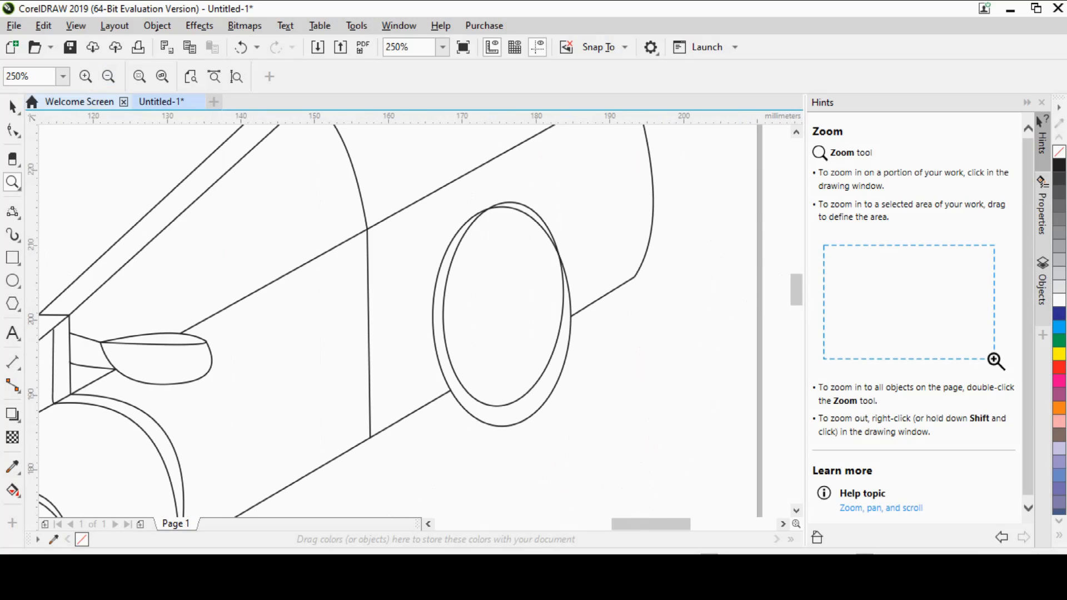
pyautogui.click(109, 76)
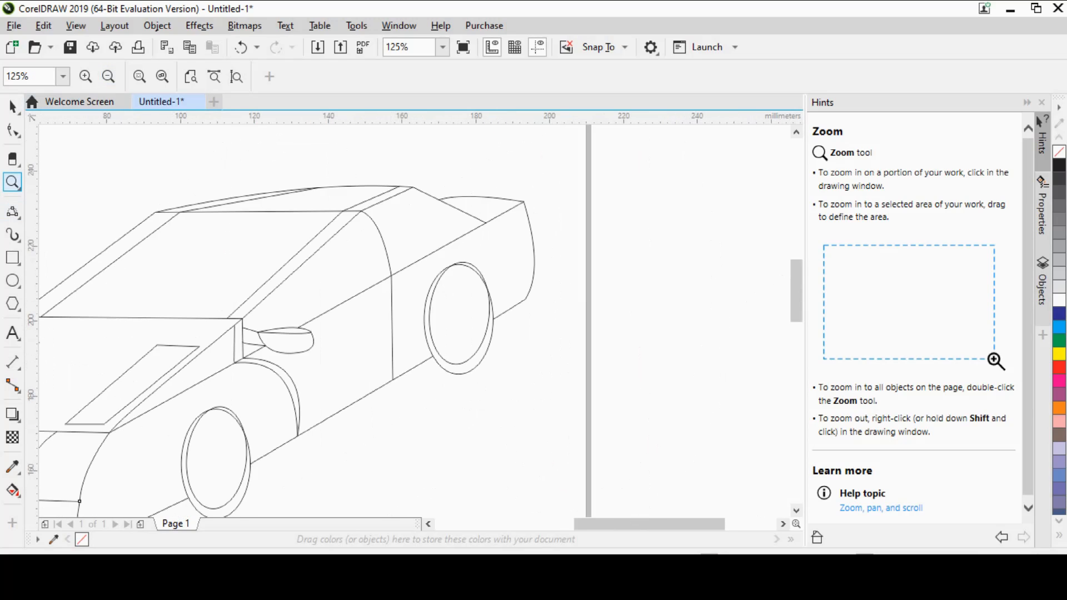
pyautogui.click(18, 164)
pyautogui.click(18, 188)
pyautogui.click(18, 188)
pyautogui.click(12, 212)
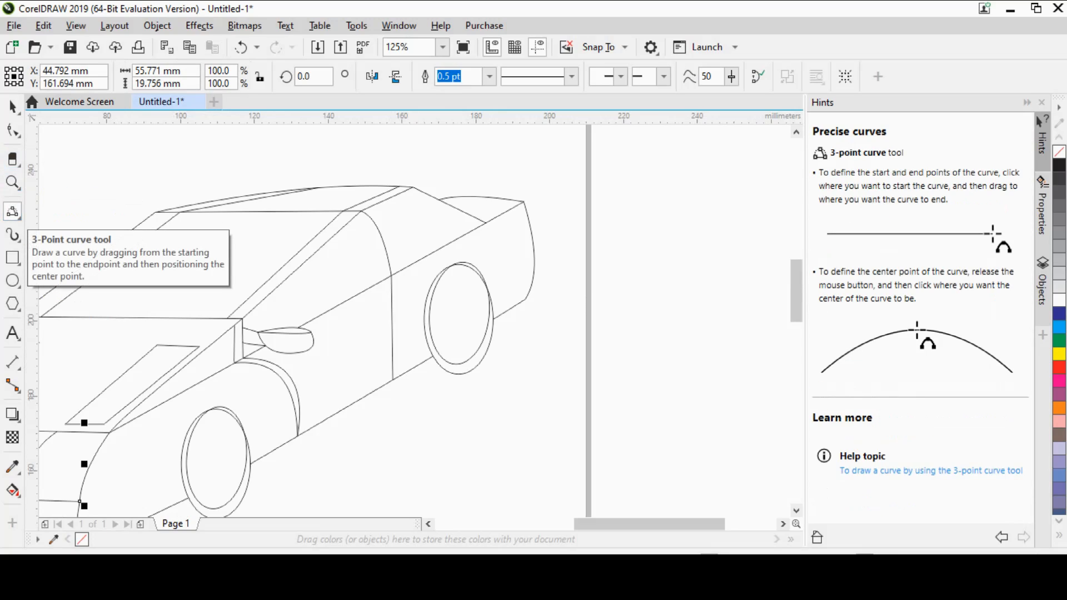
# Delete the vertical door line below the body line, just ahead of the rear wheel.
pyautogui.click(13, 130)
pyautogui.click(392, 322)
pyautogui.moveTo(393, 380); pyautogui.dragTo(391, 276)
pyautogui.click(395, 303)
pyautogui.click(391, 293)
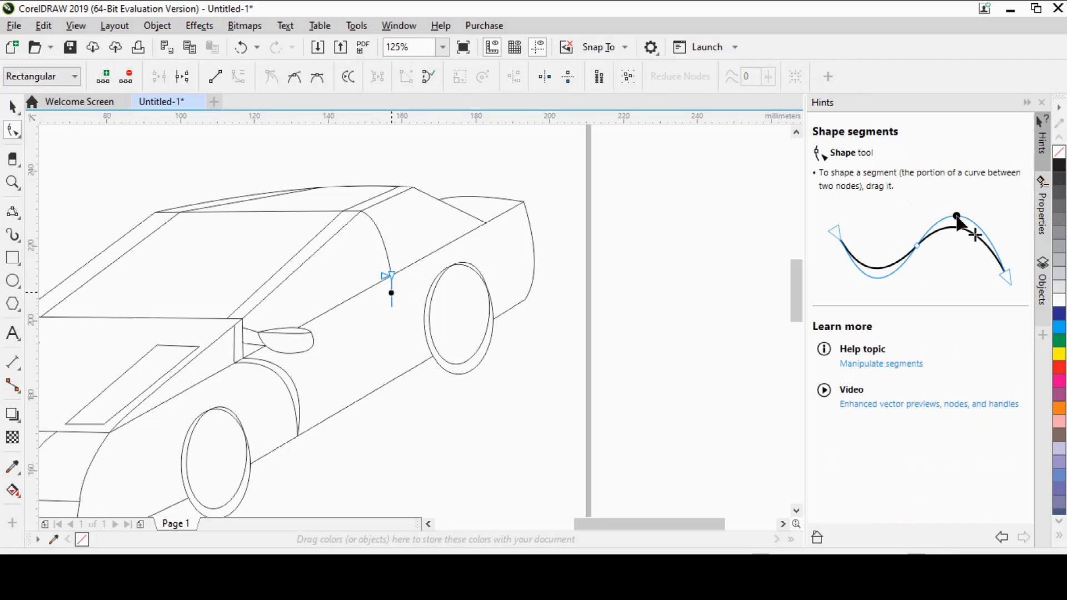
pyautogui.press('Delete')
# Draw a bent door edge about 14 by 25 mm ahead of the rear wheel: a near-vertical 3-point curve and a diagonal toward the sill.
pyautogui.click(13, 212)
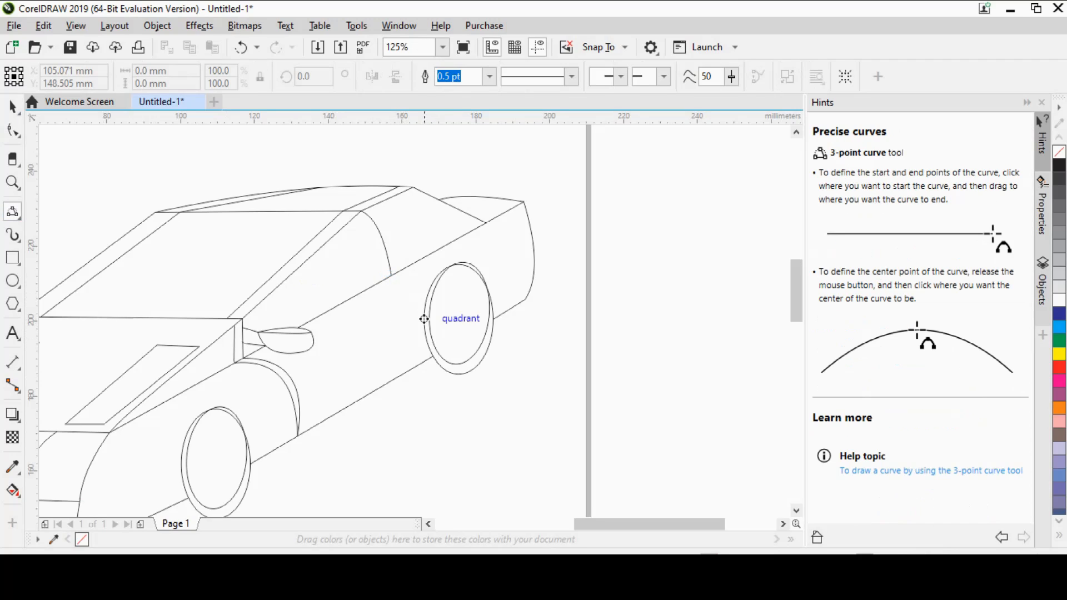
pyautogui.moveTo(416, 290)
pyautogui.mouseDown()
pyautogui.moveTo(413, 350)
pyautogui.moveTo(364, 383)
pyautogui.mouseUp()
pyautogui.click(412, 323)
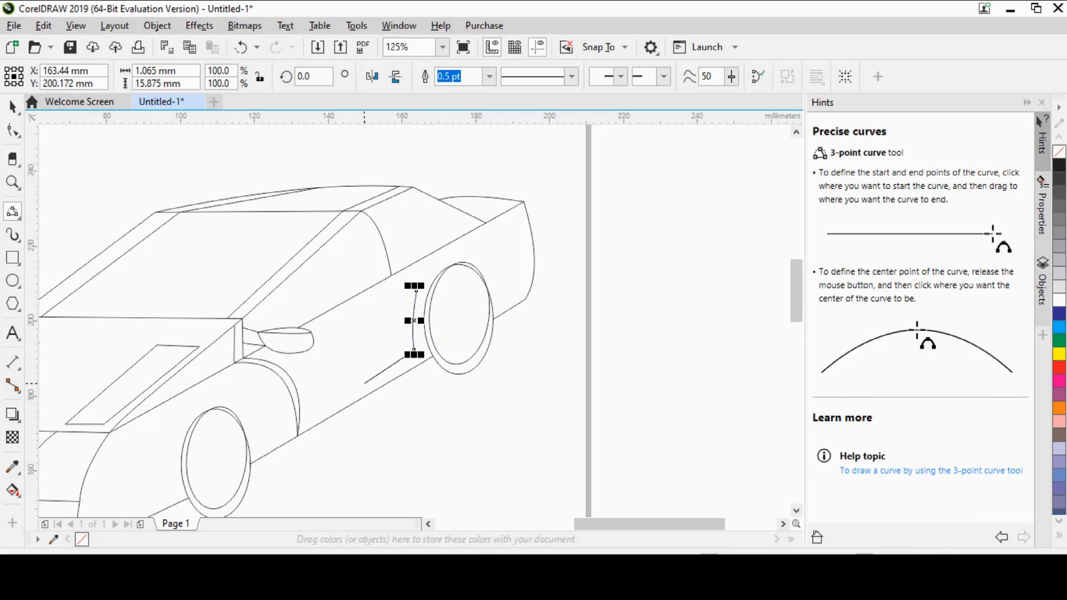
pyautogui.click(392, 366)
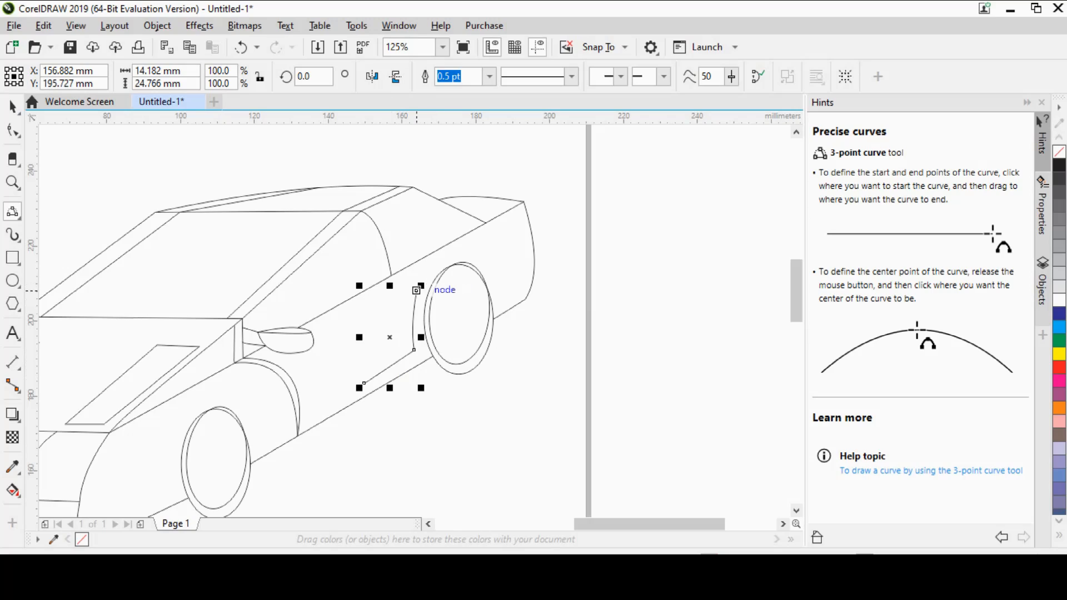
# Draw a second bent door edge just inside and parallel to the first with 3-point curves, and deselect it.
pyautogui.moveTo(406, 287); pyautogui.dragTo(357, 378)
pyautogui.click(404, 346)
pyautogui.click(381, 361)
pyautogui.click(381, 389)
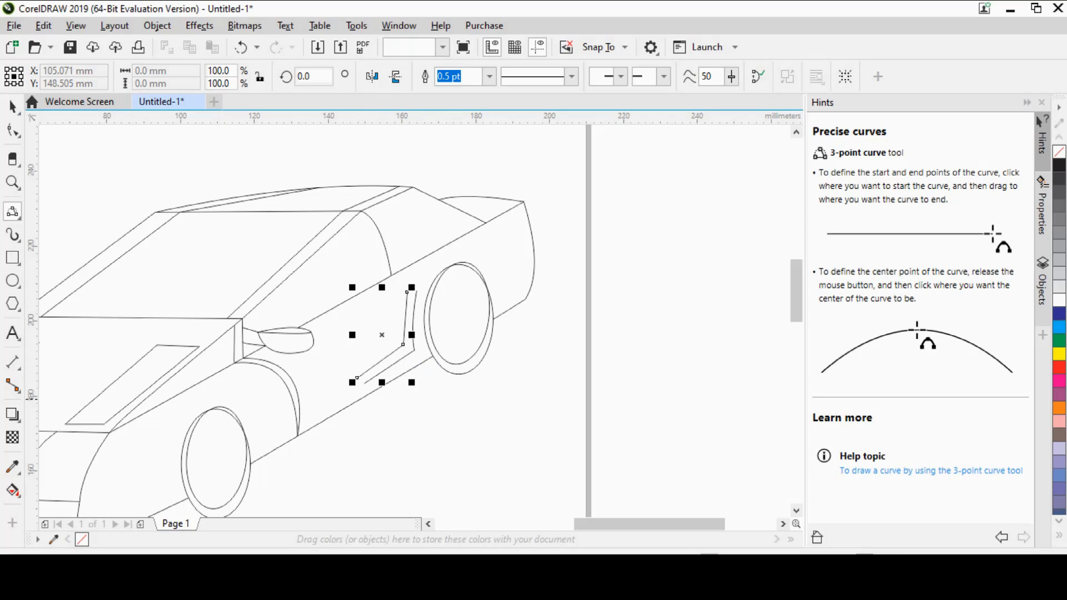
pyautogui.click(12, 107)
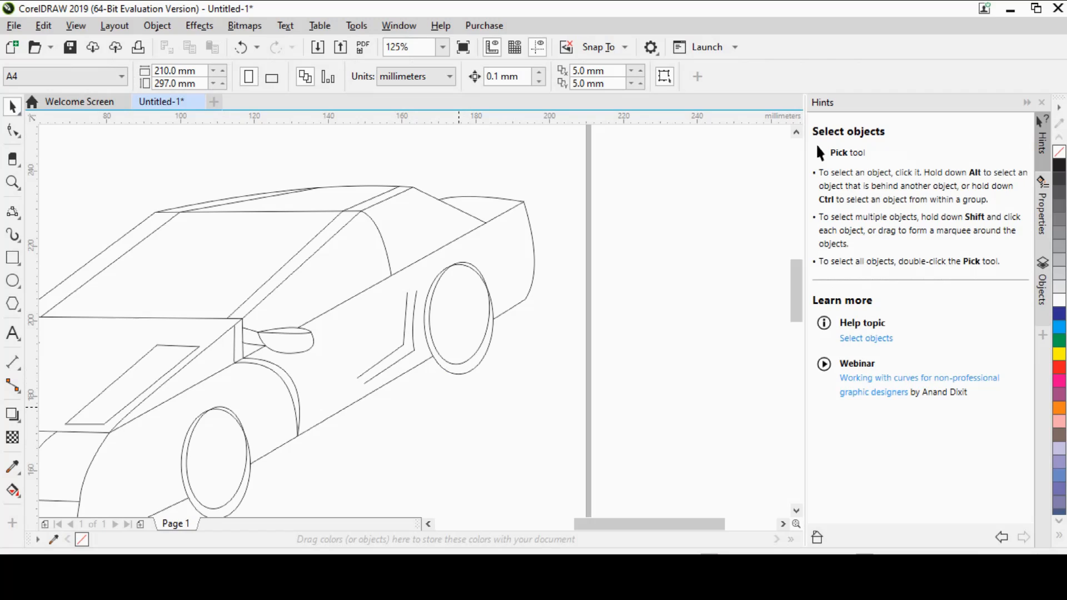
pyautogui.press('F3')
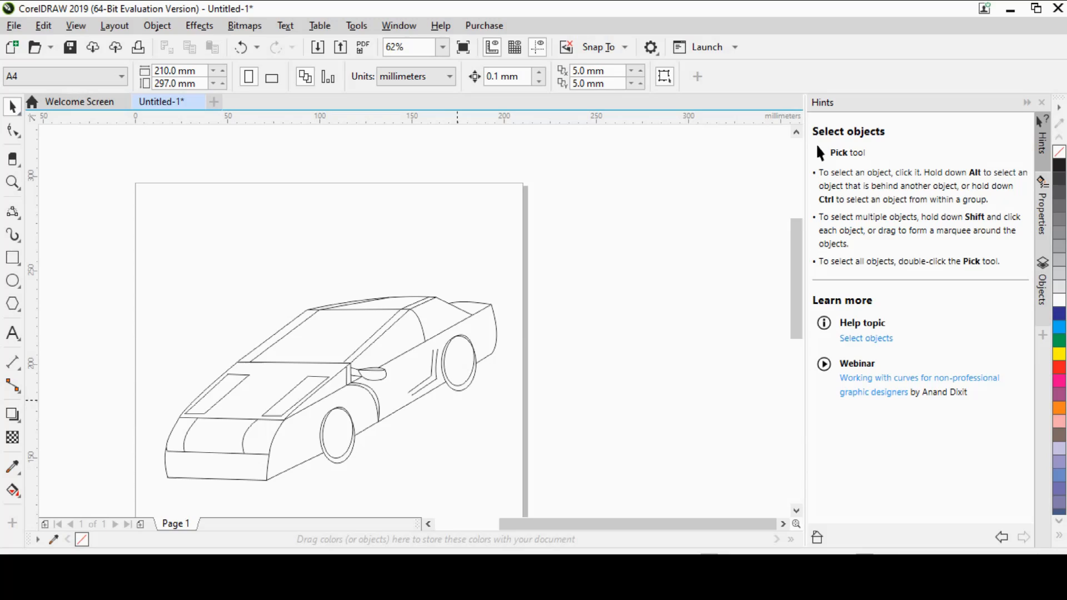
# Scale the two bent door edges down to about 4 by 8 mm and 3.6 by 6 mm, nested above the sill ahead of the rear wheel.
pyautogui.click(413, 387)
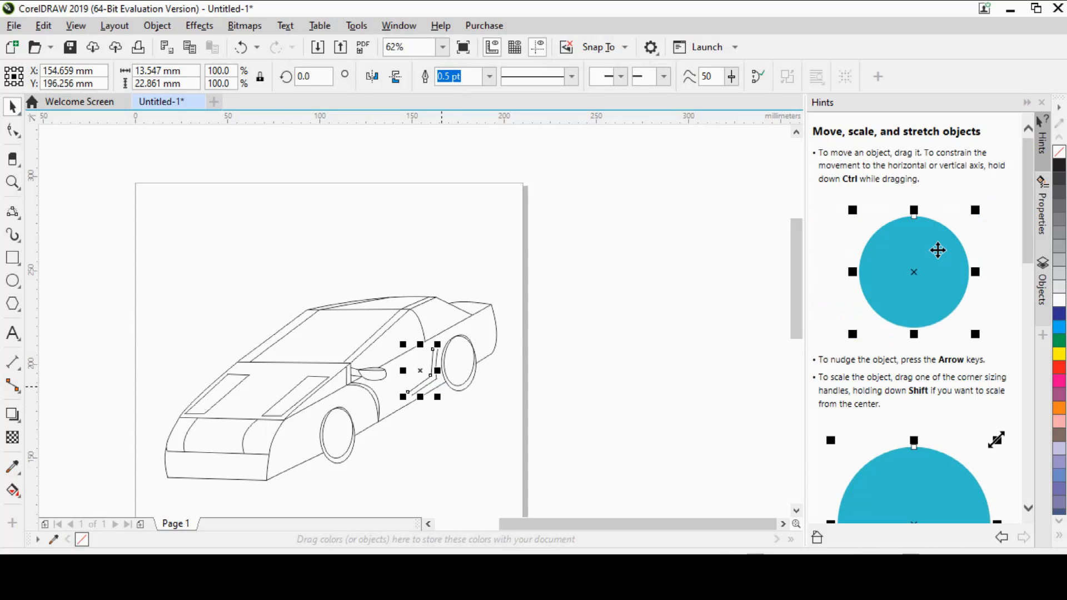
pyautogui.scroll(2, 441, 388)
pyautogui.moveTo(306, 412); pyautogui.dragTo(400, 339)
pyautogui.click(345, 405)
pyautogui.moveTo(318, 426); pyautogui.dragTo(431, 363)
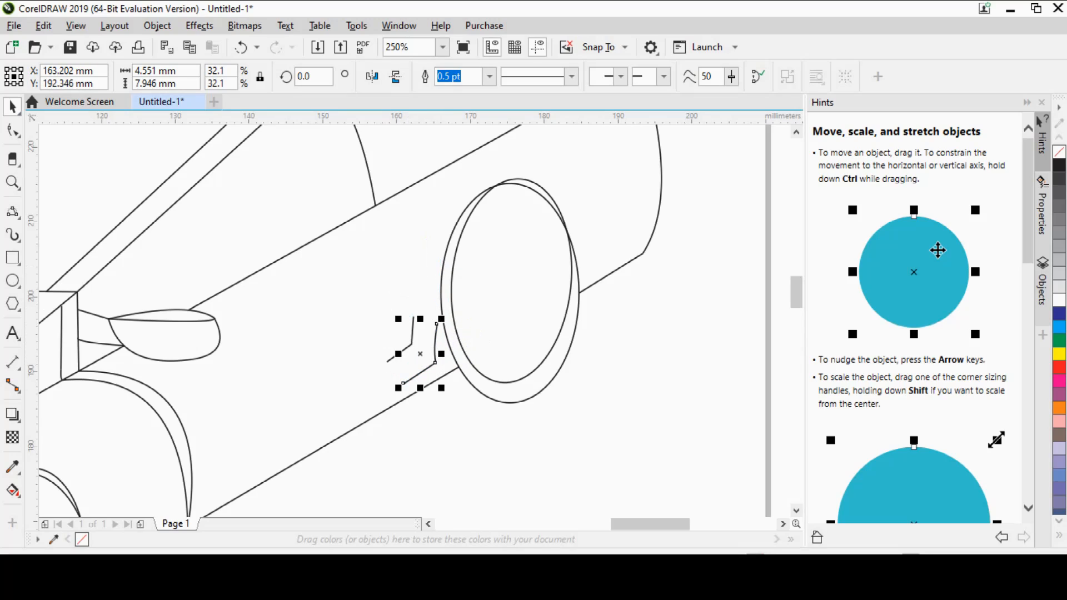
pyautogui.click(436, 330)
pyautogui.moveTo(420, 317); pyautogui.dragTo(419, 361)
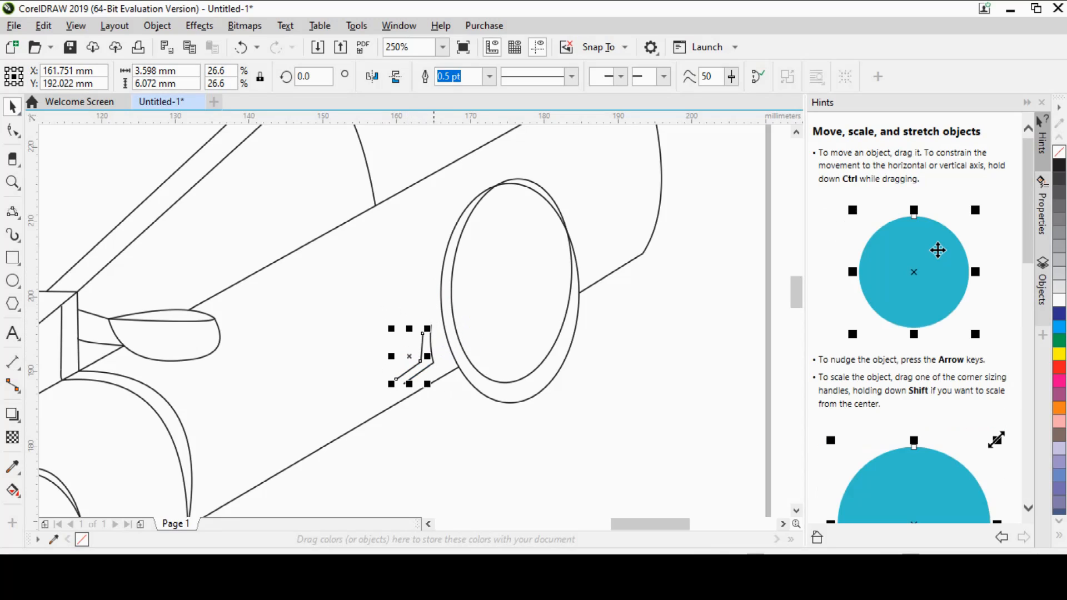
pyautogui.click(435, 363)
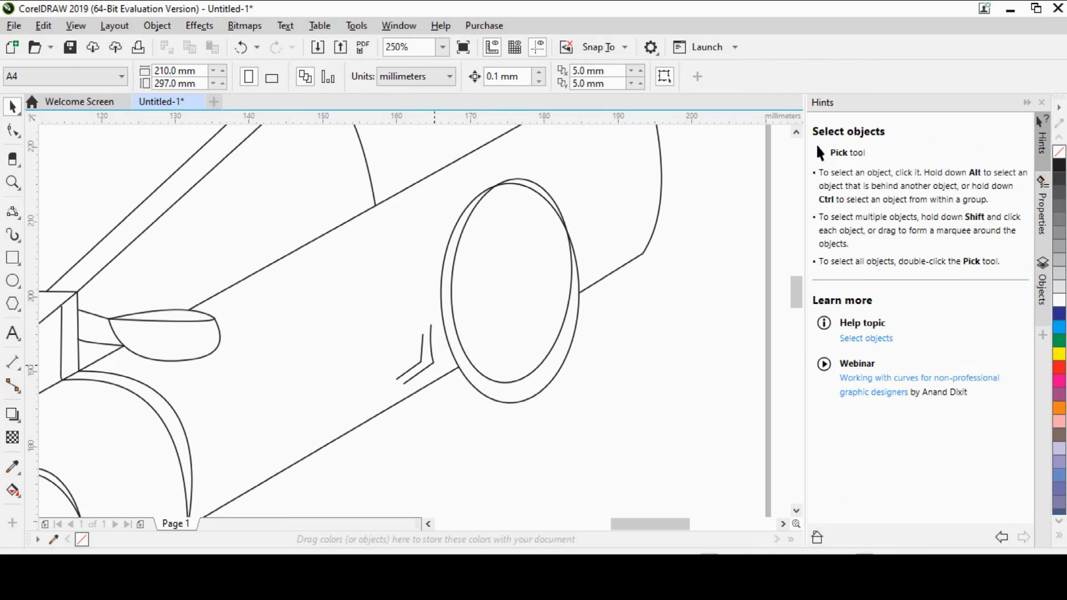
# Move the outer bent edge closer to the rear wheel, narrow it to about 3.7 mm and skew it slightly toward the sill.
pyautogui.click(433, 363)
pyautogui.moveTo(433, 363); pyautogui.dragTo(442, 358)
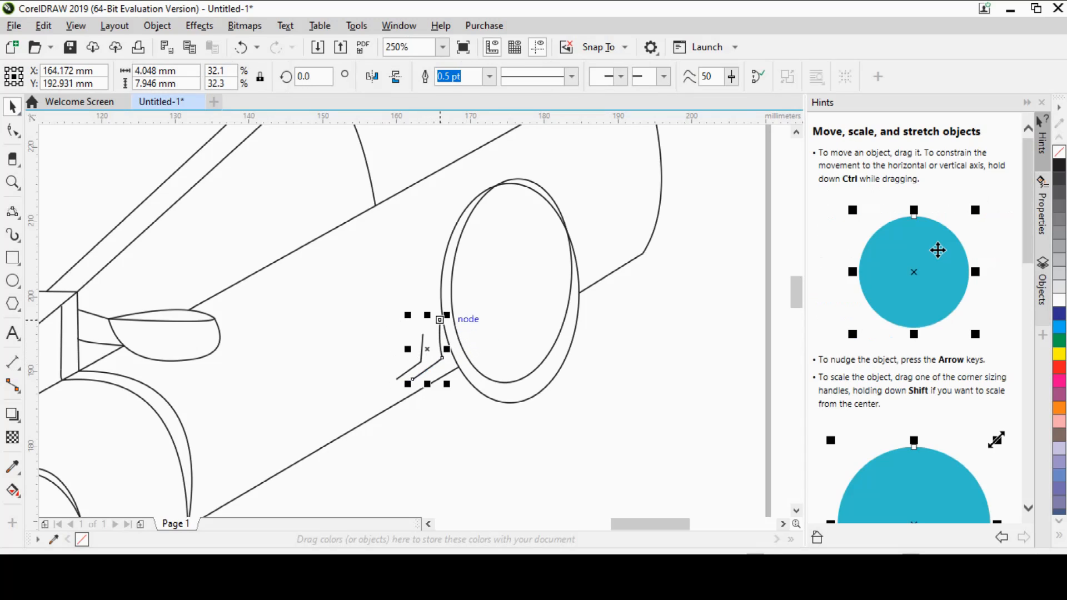
pyautogui.click(440, 319)
pyautogui.moveTo(446, 314); pyautogui.dragTo(421, 315)
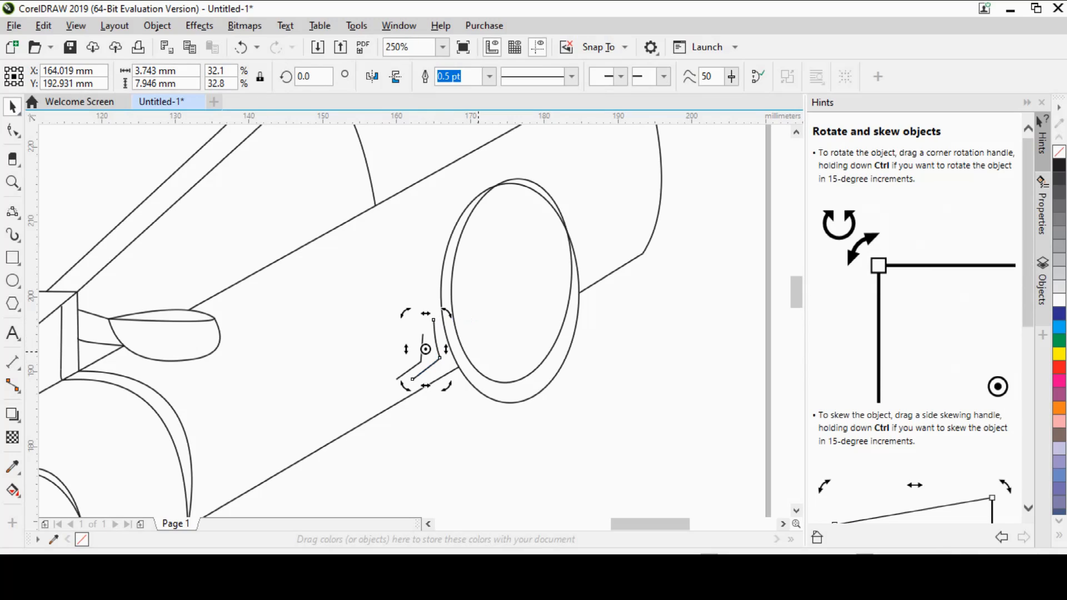
pyautogui.moveTo(446, 351); pyautogui.dragTo(439, 359)
pyautogui.click(423, 353)
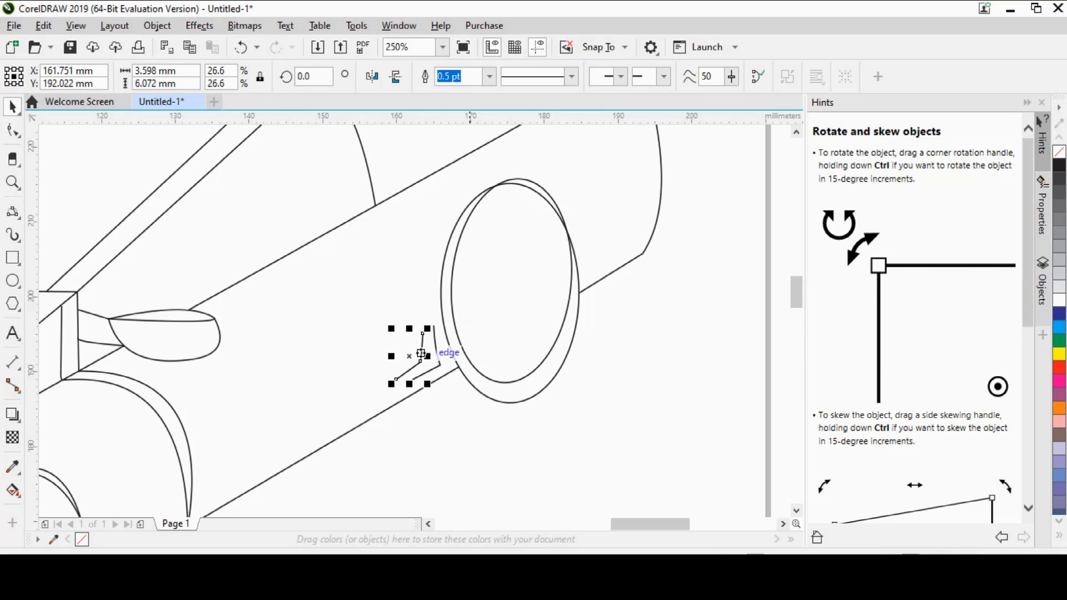
pyautogui.click(487, 409)
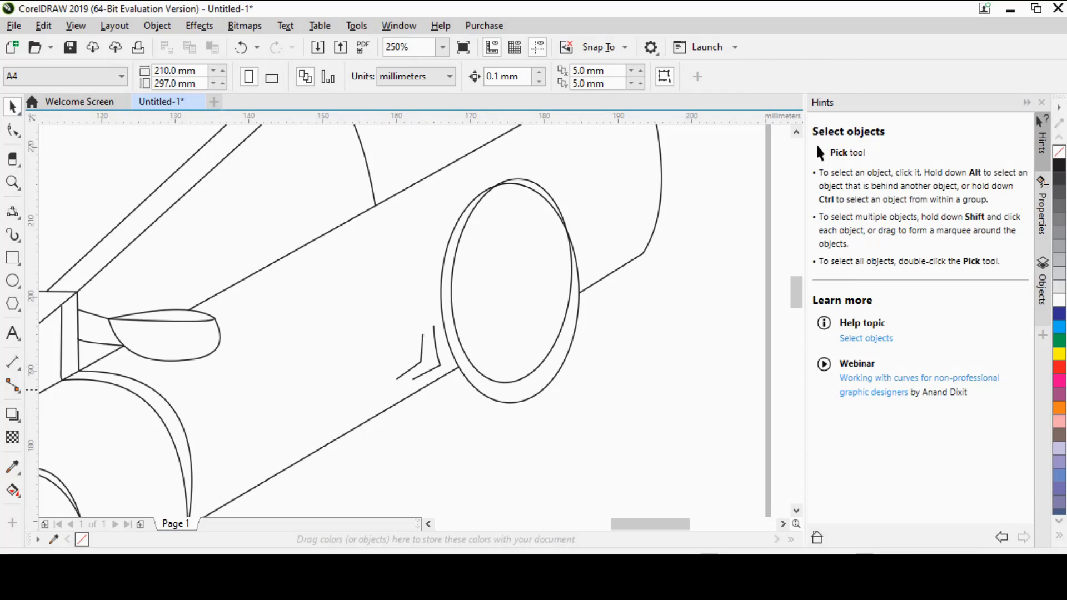
# Draw the door's rear edge as a nearly straight 3-point curve from the side window's rear corner on the body line to the sill.
pyautogui.click(12, 211)
pyautogui.moveTo(375, 204); pyautogui.dragTo(389, 407)
pyautogui.click(389, 407)
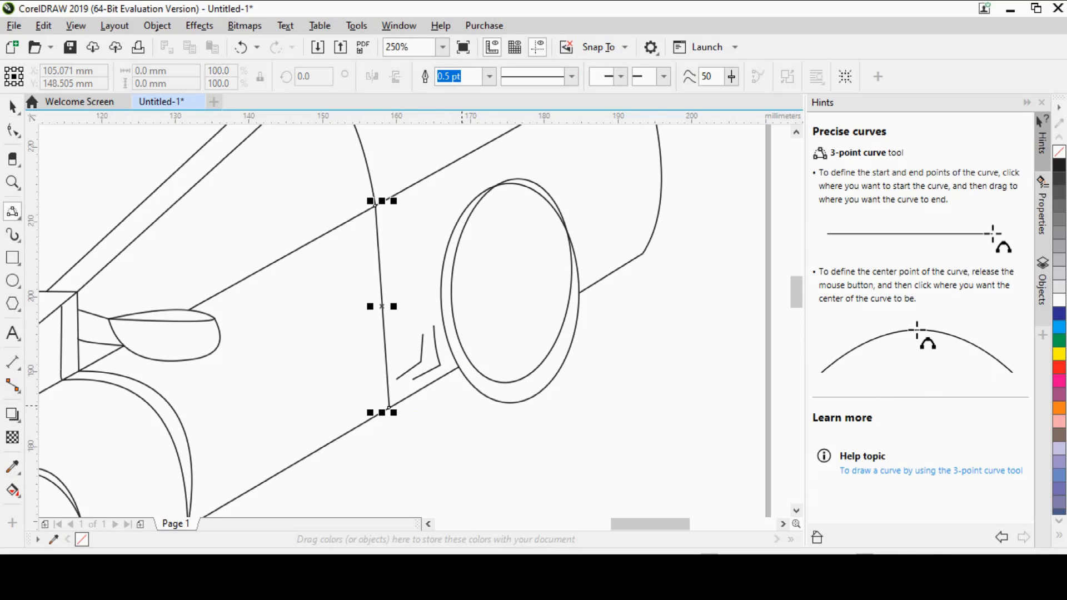
# Extend both bent edges upward ahead of the rear wheel with 3-point curves about 14 mm tall, and deselect them.
pyautogui.moveTo(434, 332); pyautogui.dragTo(436, 230)
pyautogui.click(432, 335)
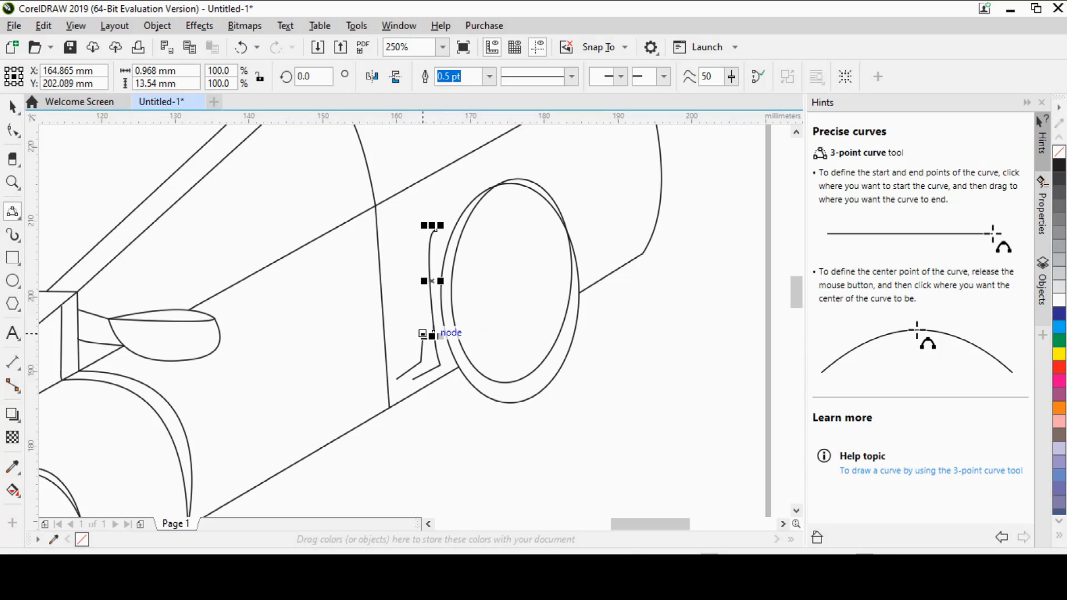
pyautogui.moveTo(422, 334); pyautogui.dragTo(418, 226)
pyautogui.click(418, 226)
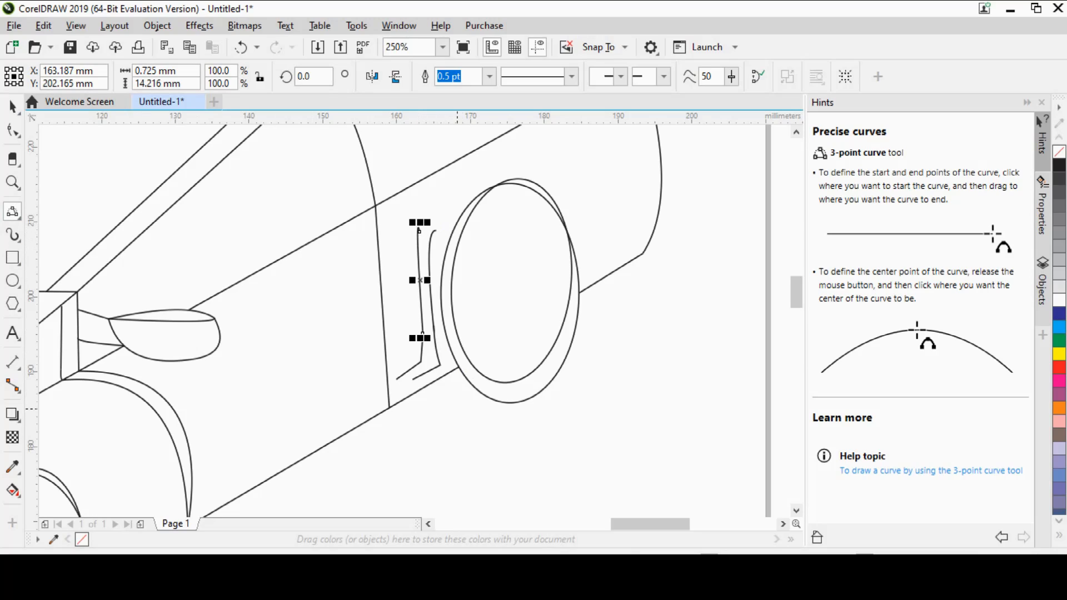
pyautogui.press('Escape')
pyautogui.scroll(-1, 438, 369)
pyautogui.scroll(-1, 439, 373)
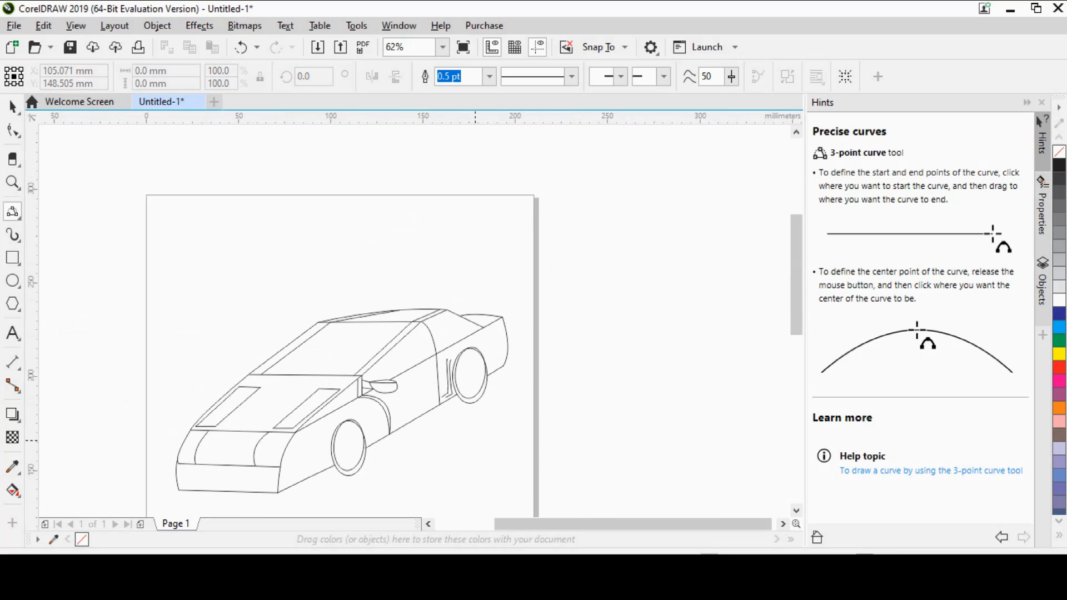
pyautogui.press('space')
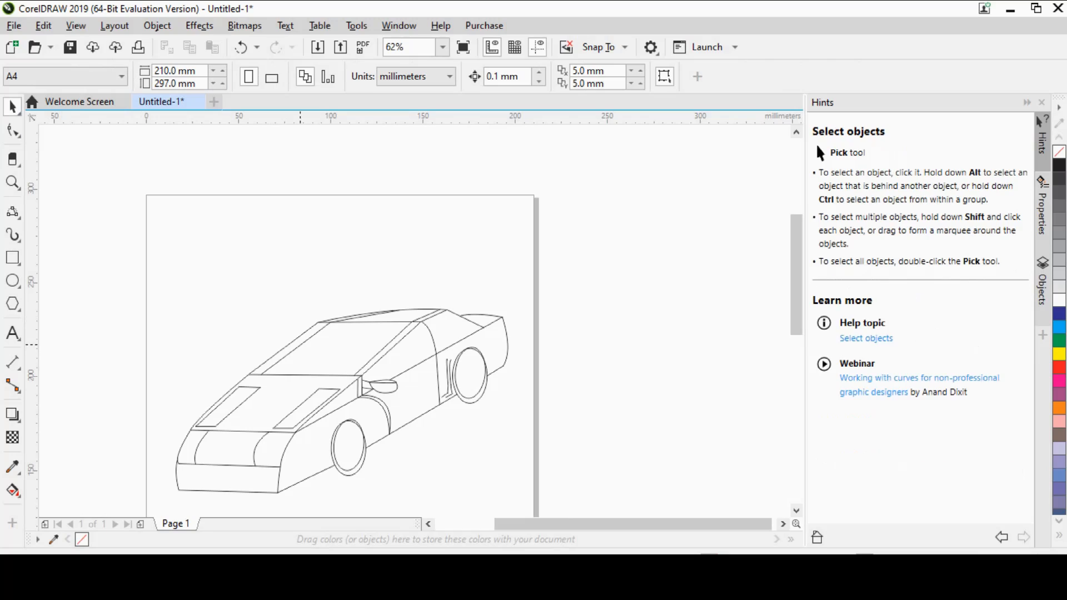
pyautogui.click(295, 348)
pyautogui.moveTo(295, 347); pyautogui.dragTo(295, 348)
pyautogui.click(360, 376)
pyautogui.click(453, 444)
# Narrow the inner windshield line on the car's far side so its upper end sits closer to the roof corner.
pyautogui.click(13, 182)
pyautogui.click(85, 76)
pyautogui.moveTo(279, 365); pyautogui.dragTo(274, 367)
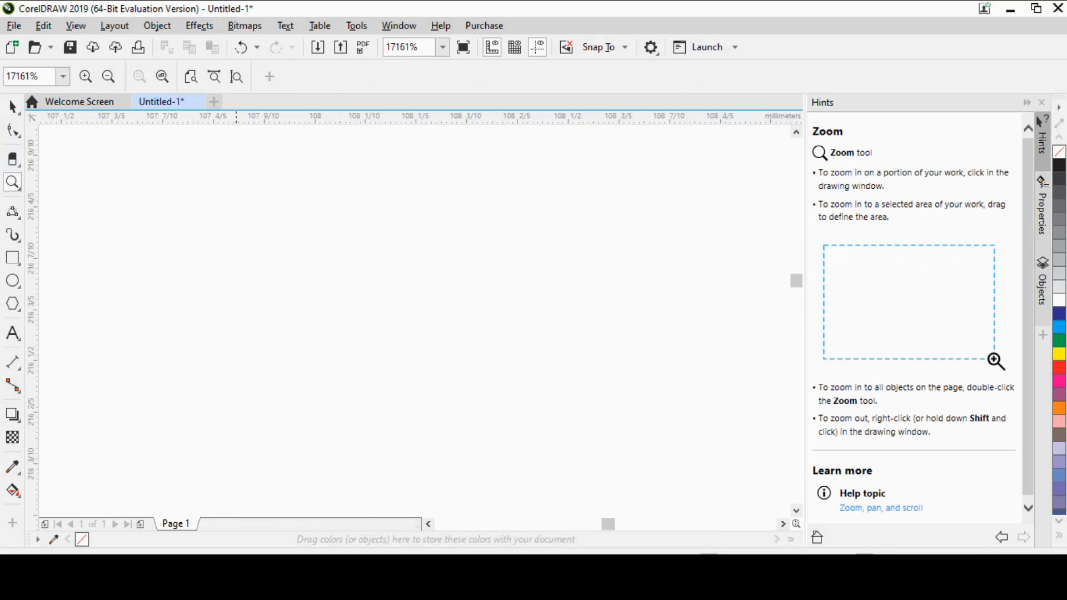
pyautogui.click(108, 76)
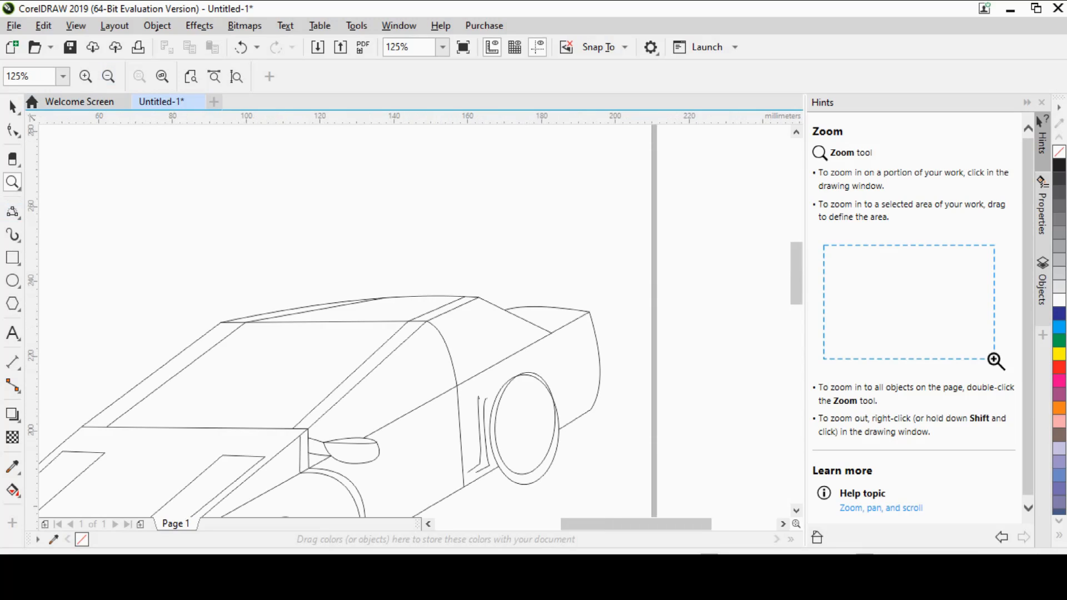
pyautogui.press('space')
pyautogui.click(185, 364)
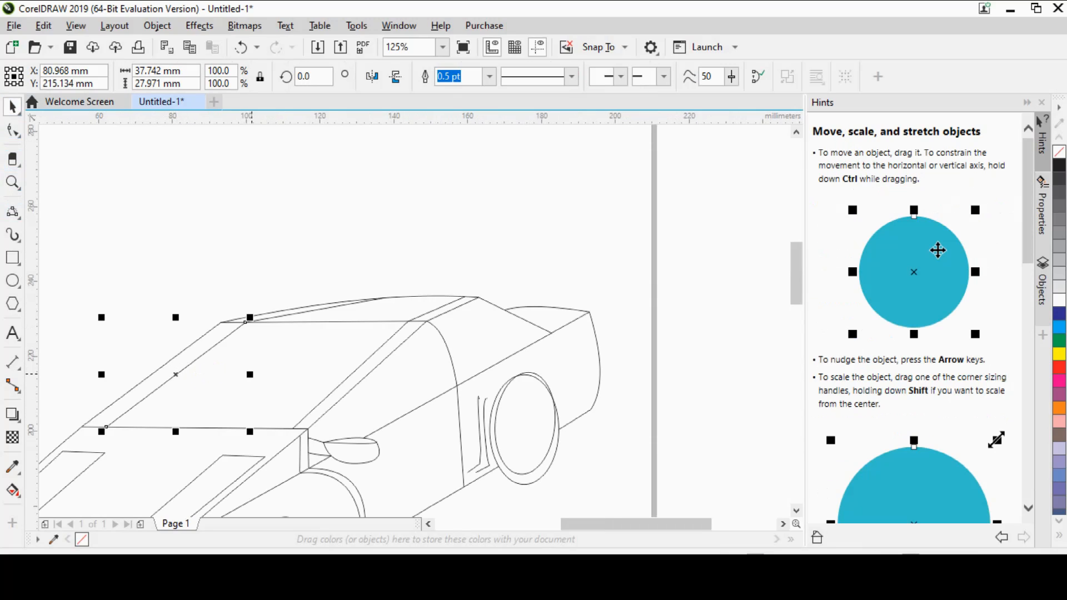
pyautogui.moveTo(243, 374); pyautogui.dragTo(246, 375)
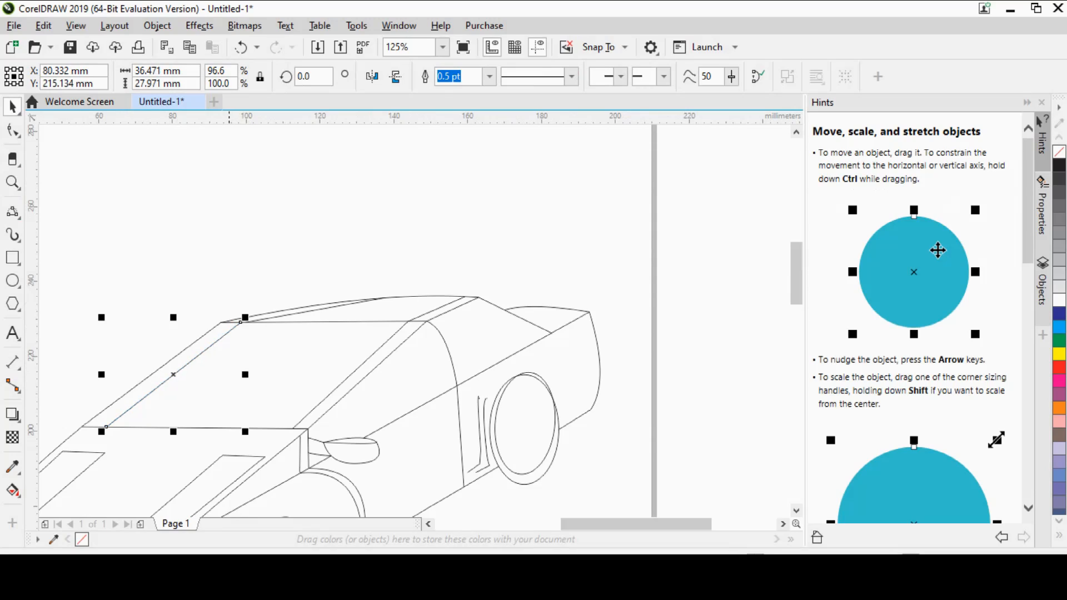
pyautogui.click(208, 371)
pyautogui.click(194, 377)
pyautogui.click(185, 365)
pyautogui.moveTo(245, 431); pyautogui.dragTo(240, 427)
# Place the lower end of the far-side inner windshield line on the windshield's base line with the Shape tool, and deselect it.
pyautogui.press('F10')
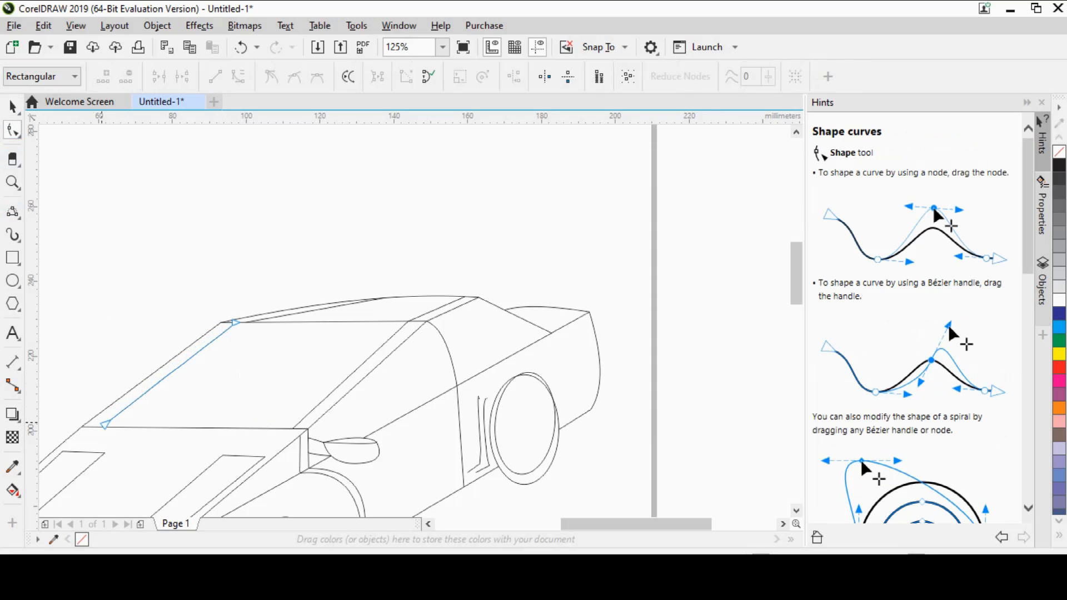
pyautogui.click(255, 402)
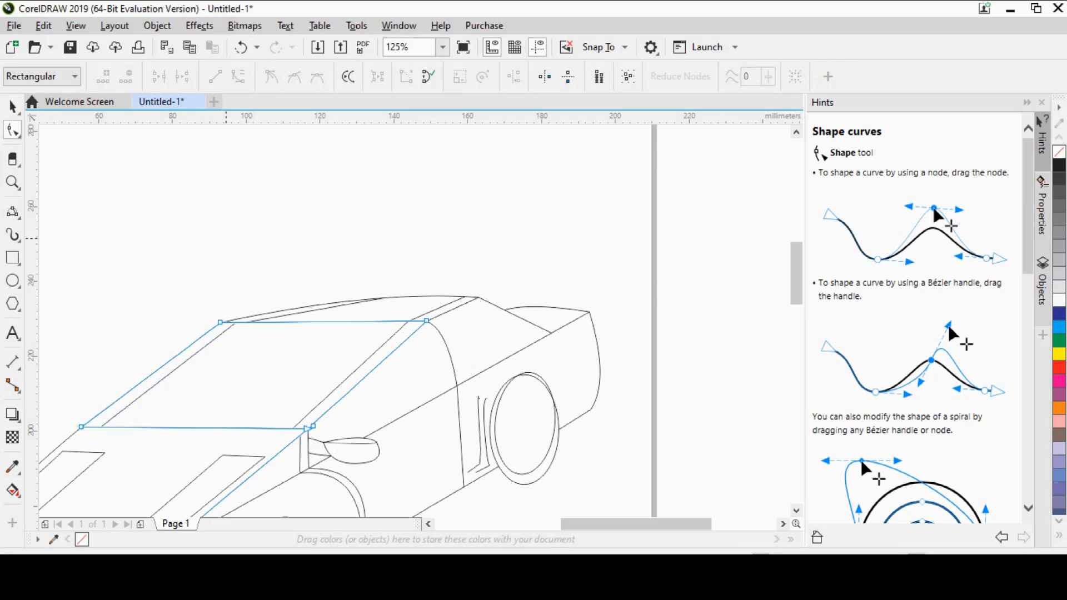
pyautogui.press('space')
pyautogui.press('Escape')
pyautogui.press('F3')
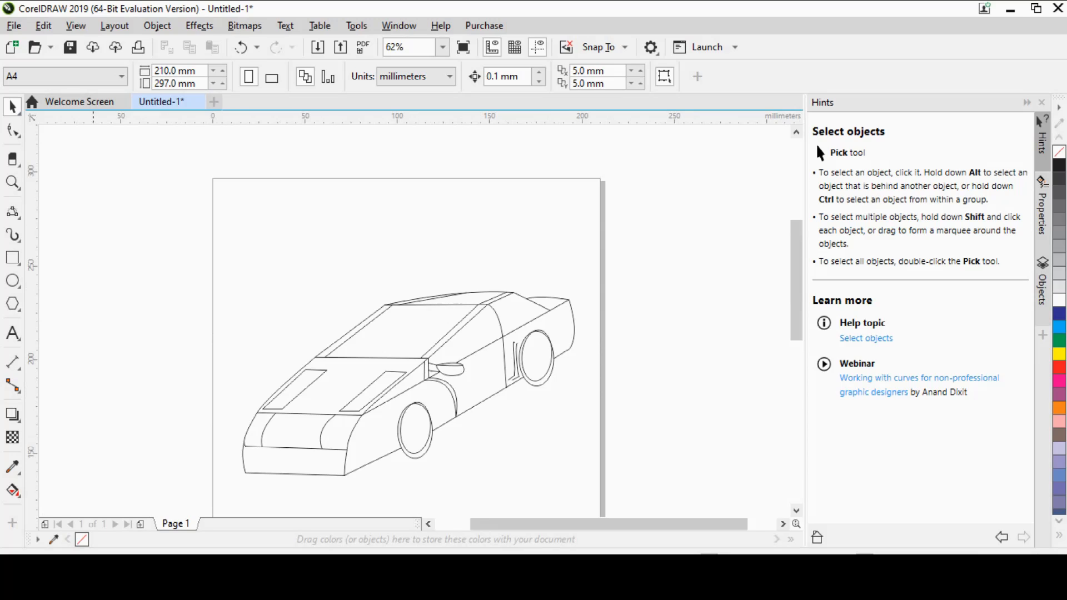
# Link the far-side hood vent to the windshield base with a 3-point curve about 8 by 6.6 mm, and to the hood's front edge with a short one.
pyautogui.click(12, 212)
pyautogui.click(13, 106)
pyautogui.press('z')
pyautogui.click(343, 315)
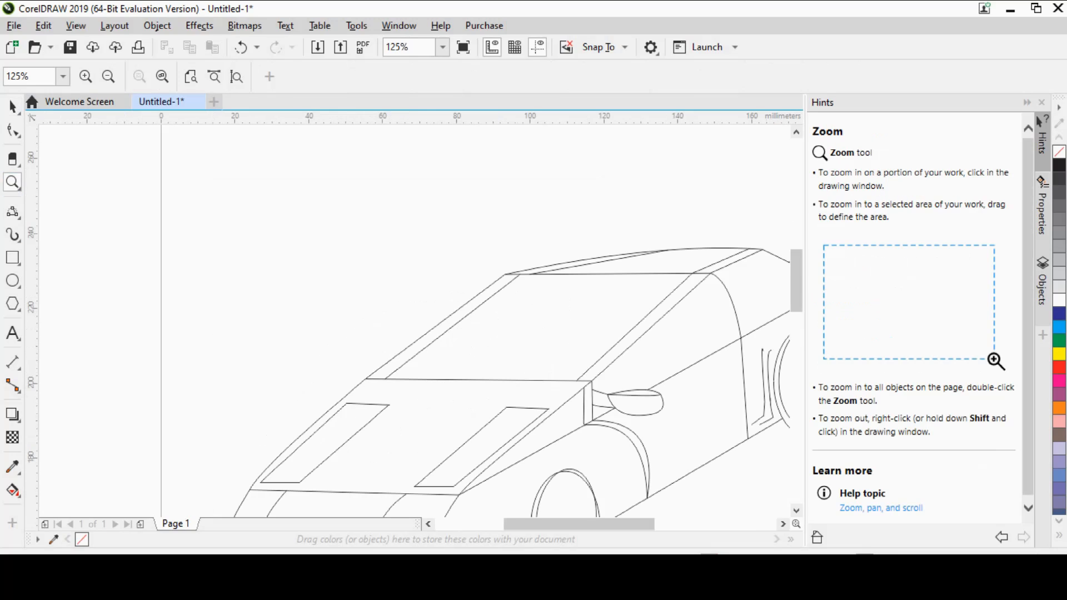
pyautogui.click(13, 212)
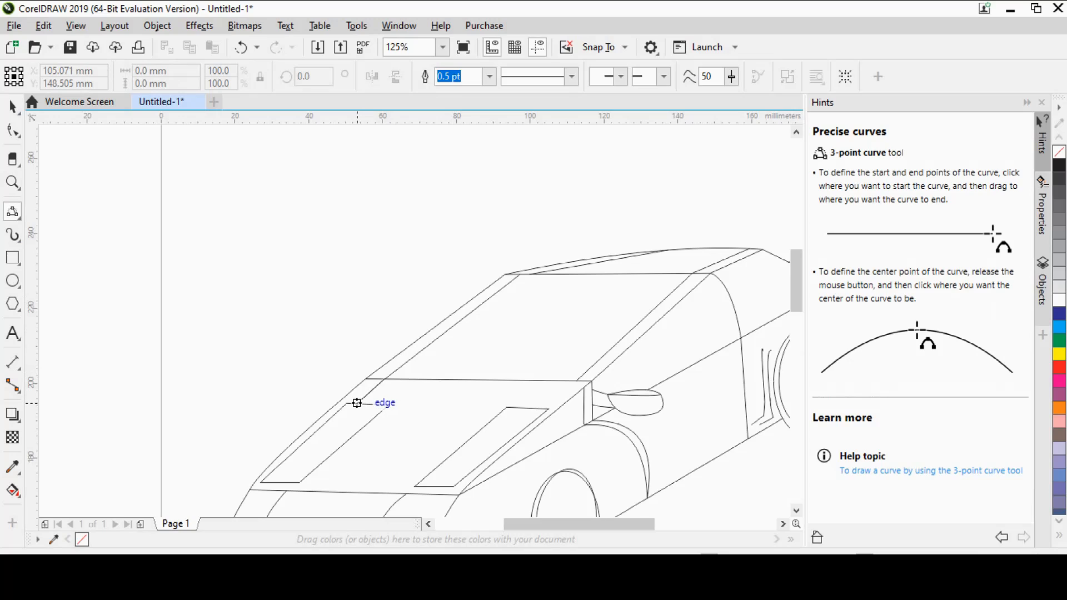
pyautogui.moveTo(356, 402); pyautogui.dragTo(355, 403)
pyautogui.click(356, 402)
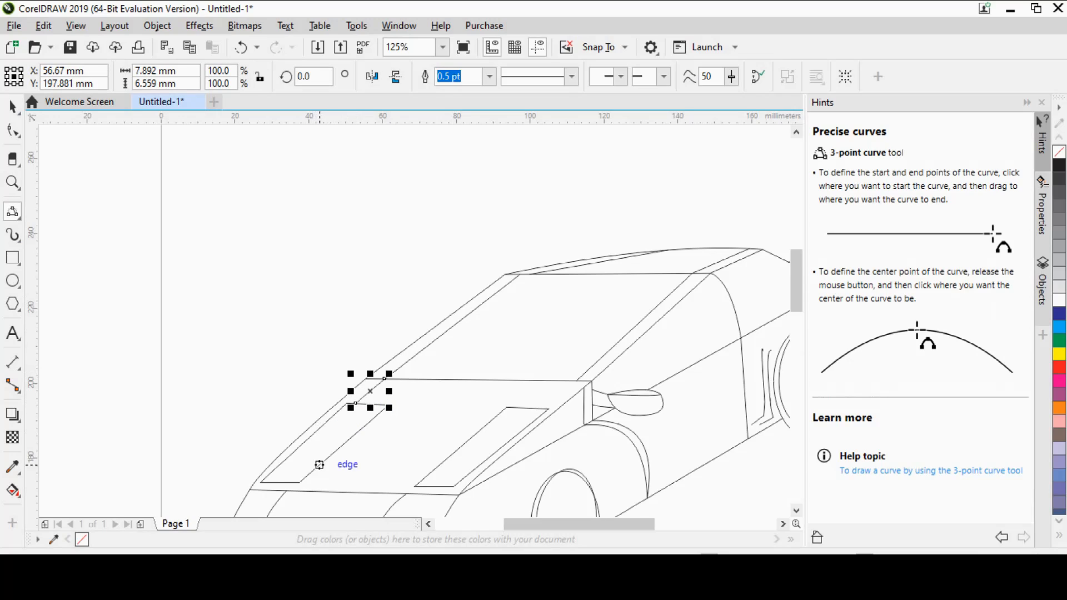
pyautogui.moveTo(272, 482); pyautogui.dragTo(266, 490)
pyautogui.click(266, 490)
# Draw 3-point curves from the near-side hood vent to the windshield base, about 9.7 by 7.4 mm, and to the hood's front edge, about 2.1 by 2.1 mm.
pyautogui.moveTo(576, 380); pyautogui.dragTo(540, 408)
pyautogui.click(540, 407)
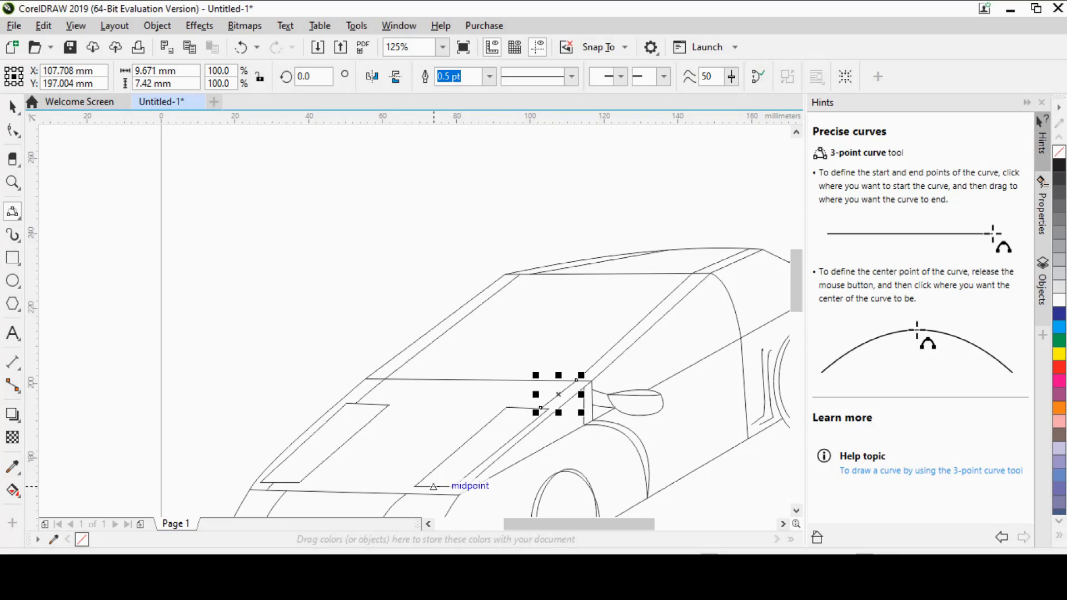
pyautogui.moveTo(440, 486); pyautogui.dragTo(432, 493)
pyautogui.click(432, 494)
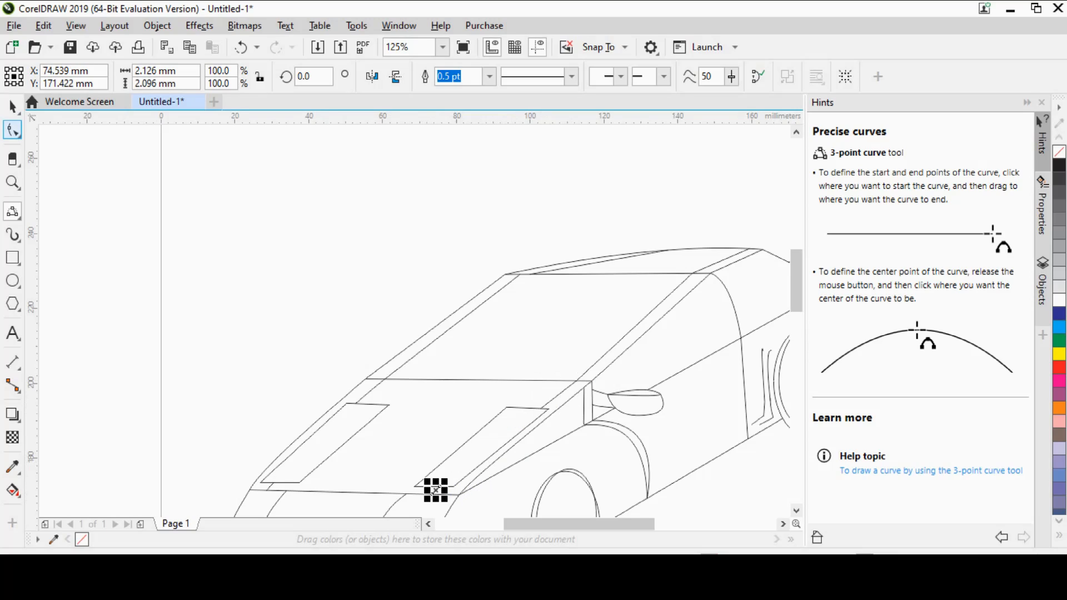
pyautogui.click(12, 106)
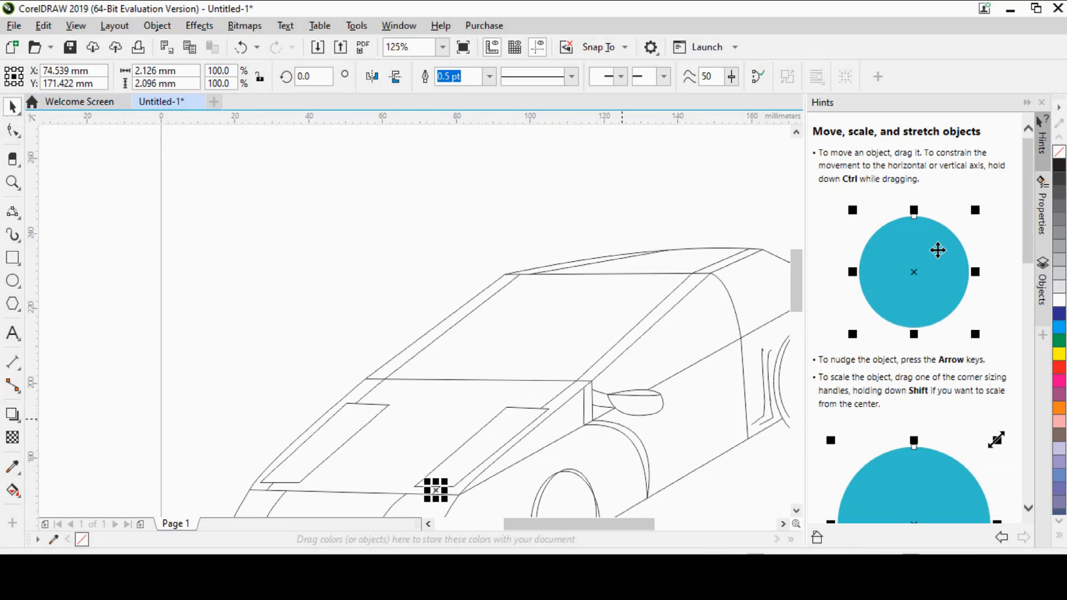
# Try shifting the short line between the near-side hood vent and the hood's front edge, and undo the move.
pyautogui.moveTo(1028, 236); pyautogui.dragTo(1028, 258)
pyautogui.moveTo(796, 281); pyautogui.dragTo(796, 298)
pyautogui.click(543, 272)
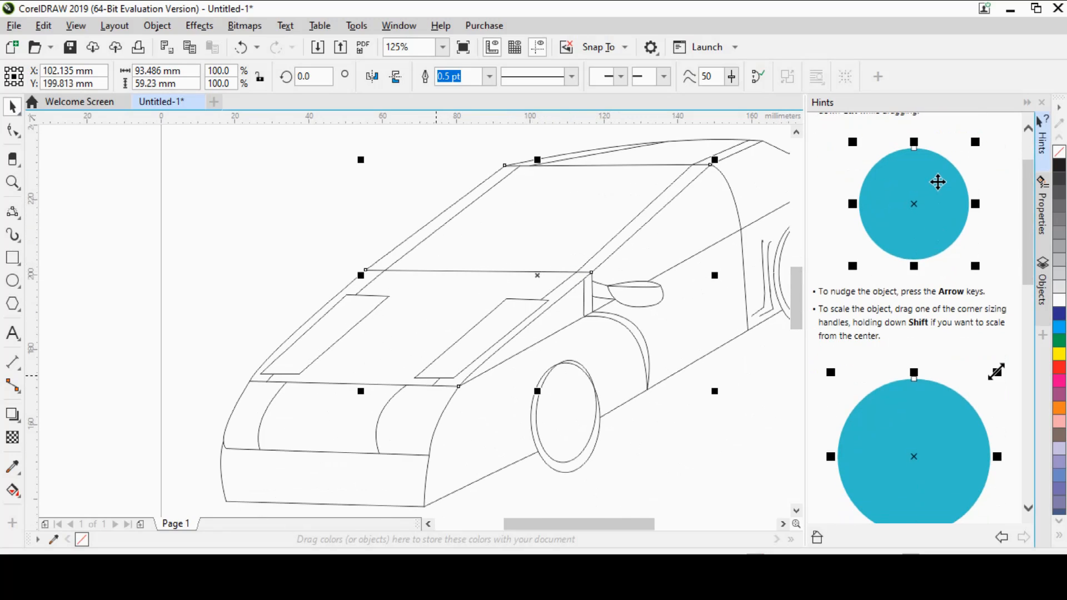
pyautogui.click(436, 381)
pyautogui.moveTo(436, 381)
pyautogui.mouseDown()
pyautogui.moveTo(452, 378)
pyautogui.moveTo(438, 376)
pyautogui.moveTo(443, 386)
pyautogui.mouseUp()
pyautogui.click(43, 26)
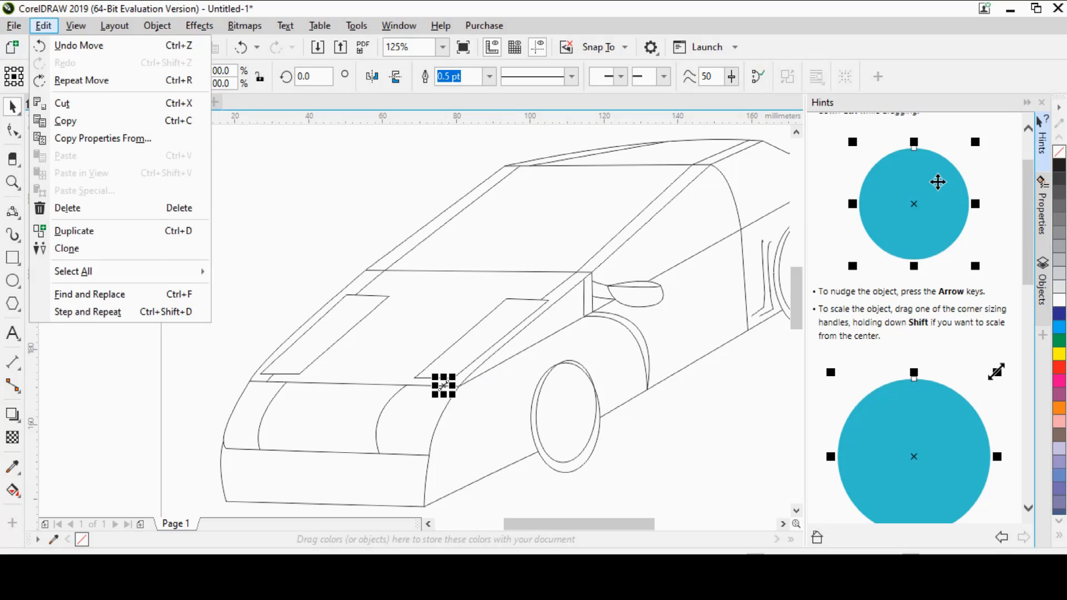
pyautogui.click(43, 26)
pyautogui.click(43, 25)
pyautogui.click(78, 45)
# Display the drawing in Wireframe mode, and set the view mode to Normal.
pyautogui.click(44, 25)
pyautogui.click(79, 46)
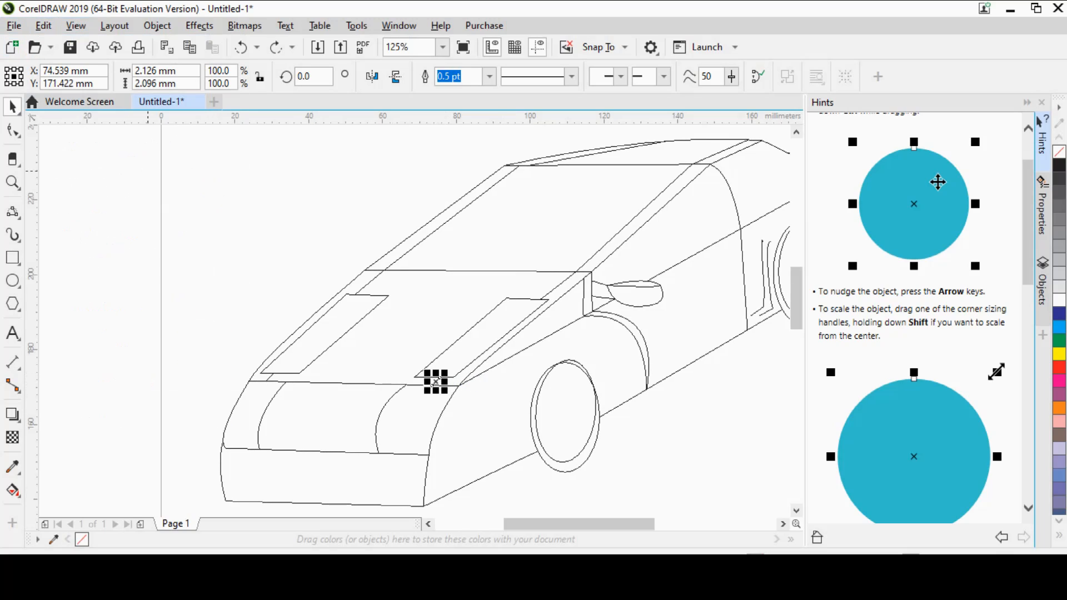
pyautogui.click(43, 26)
pyautogui.click(78, 46)
pyautogui.click(43, 26)
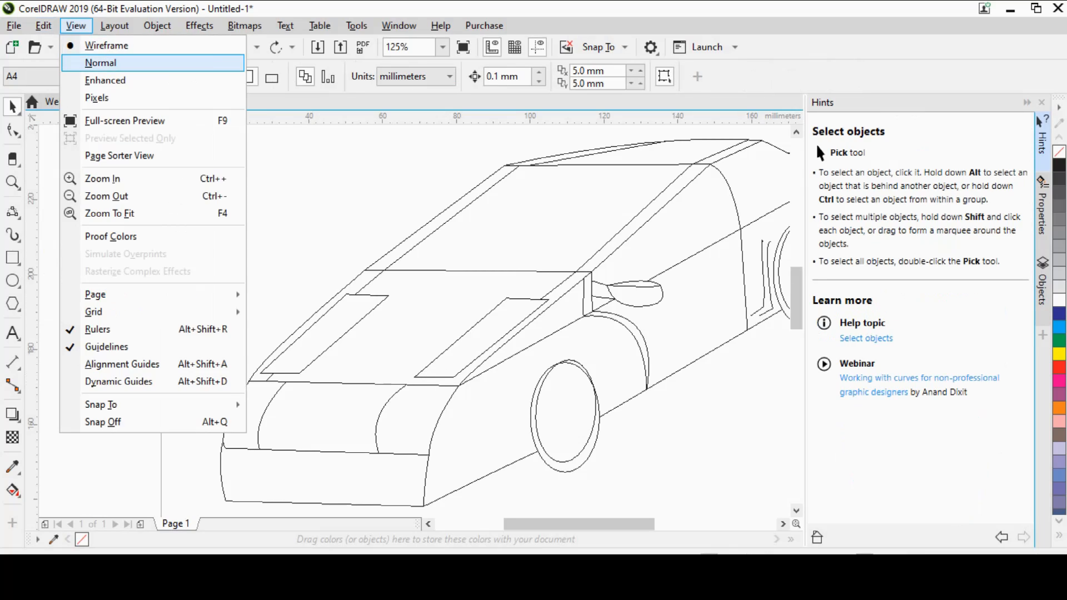
pyautogui.click(79, 62)
pyautogui.click(555, 493)
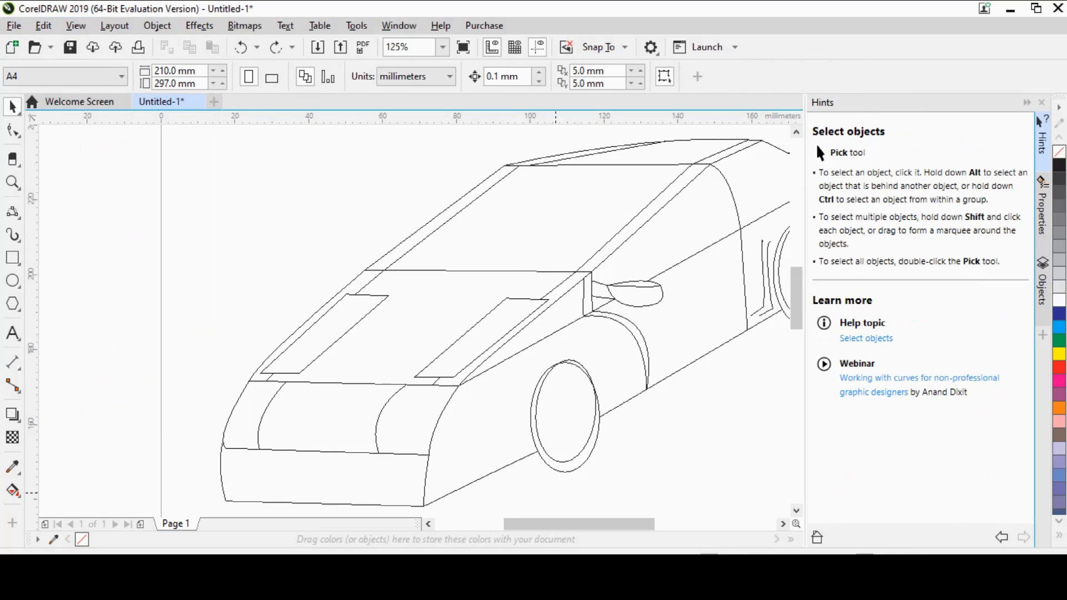
pyautogui.press('F3')
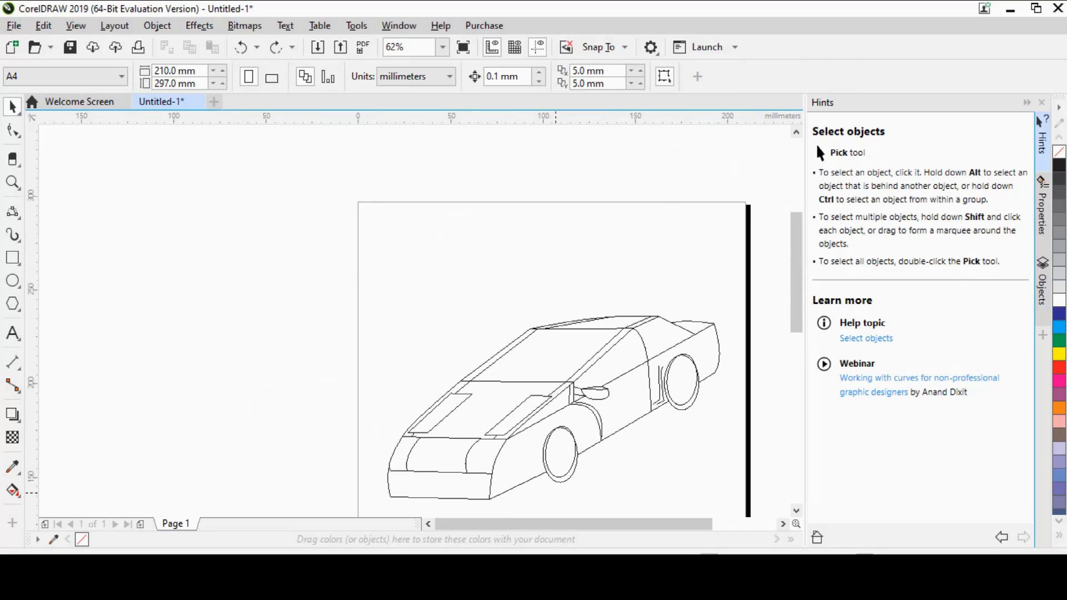
pyautogui.scroll(1, 624, 410)
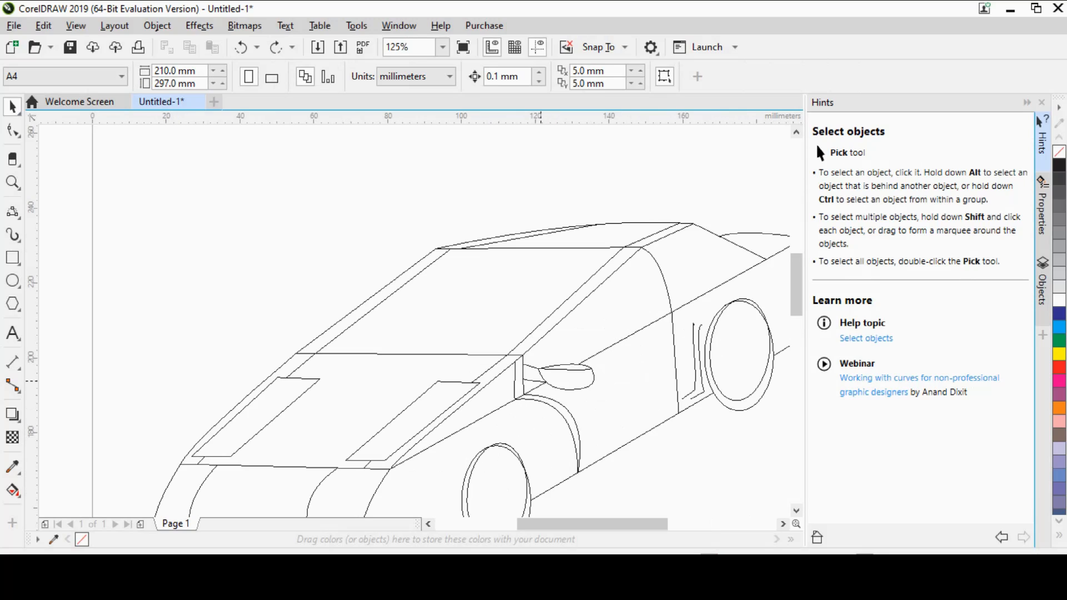
pyautogui.click(12, 182)
pyautogui.scroll(2, 561, 352)
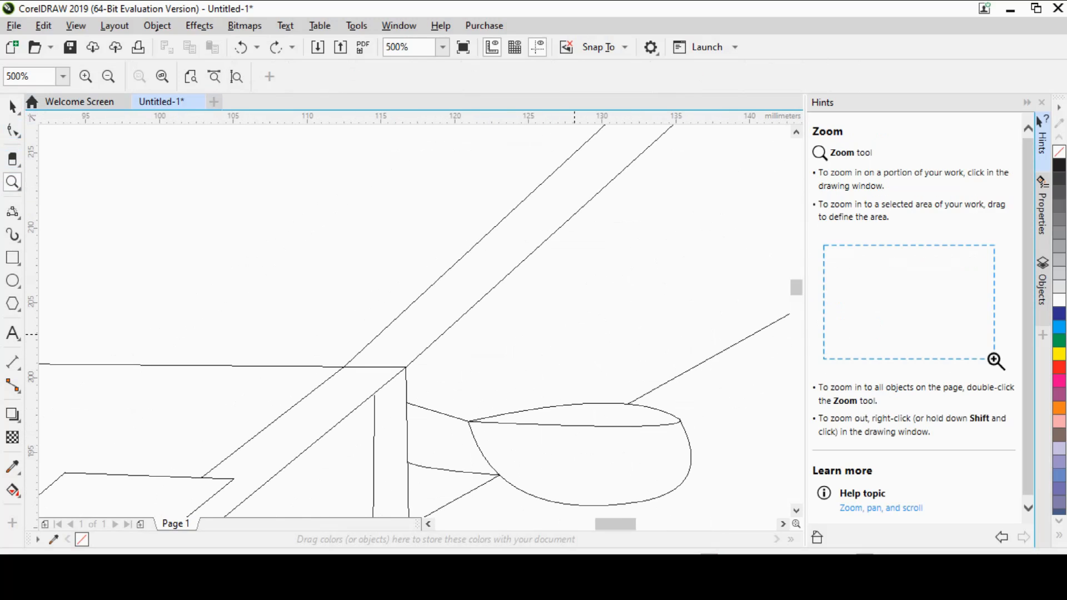
pyautogui.press('F3')
pyautogui.press('F3')
pyautogui.press('F3')
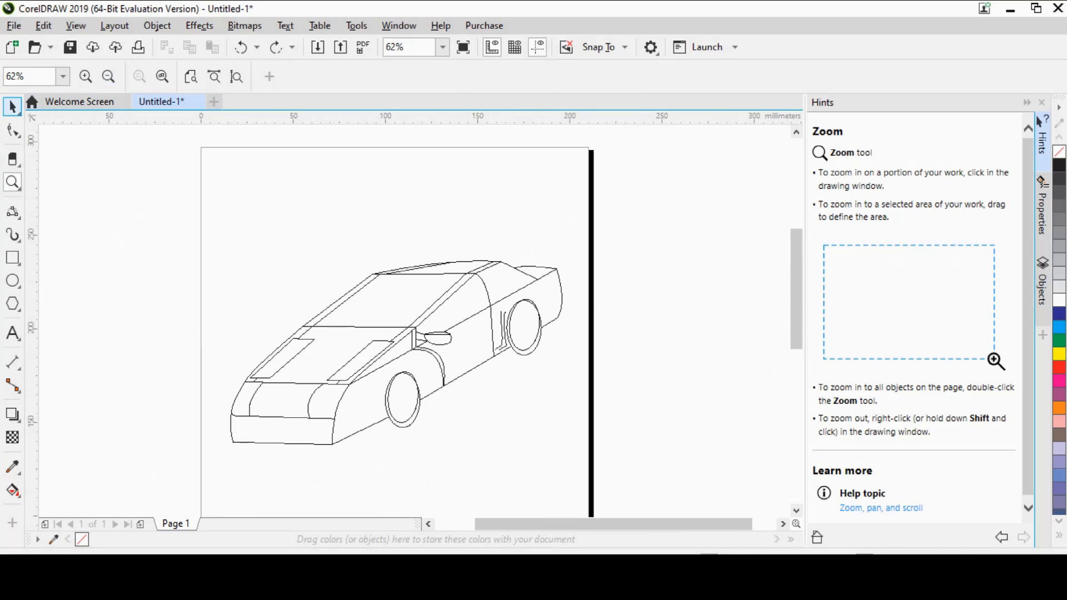
# Set the outline width of the whole car drawing to 1.0 pt.
pyautogui.click(12, 106)
pyautogui.moveTo(222, 208); pyautogui.dragTo(563, 454)
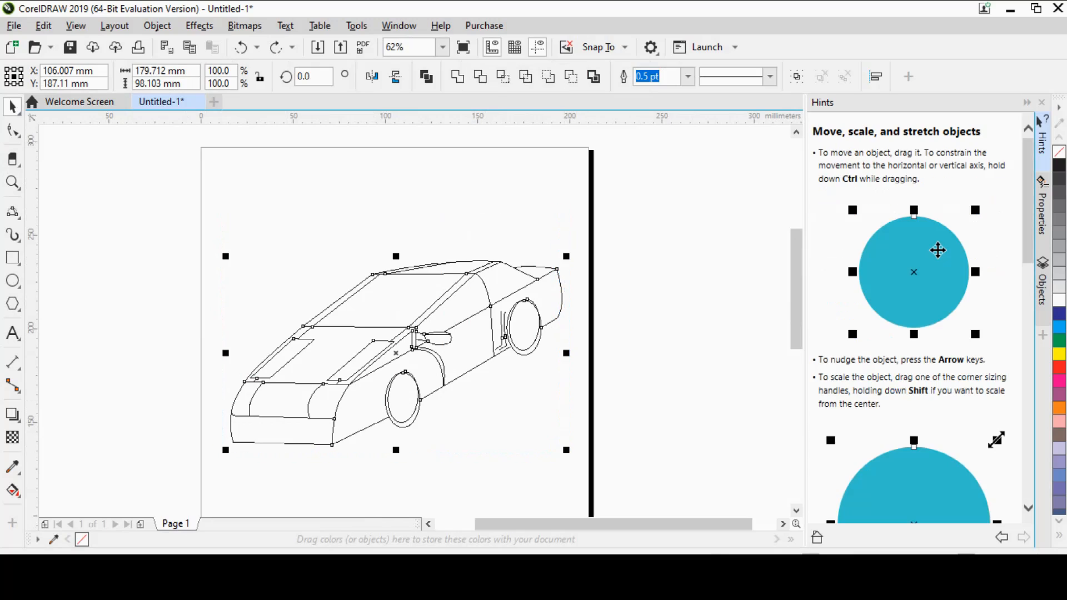
pyautogui.click(687, 76)
pyautogui.click(647, 141)
pyautogui.click(224, 227)
pyautogui.moveTo(554, 443); pyautogui.dragTo(590, 470)
pyautogui.click(610, 422)
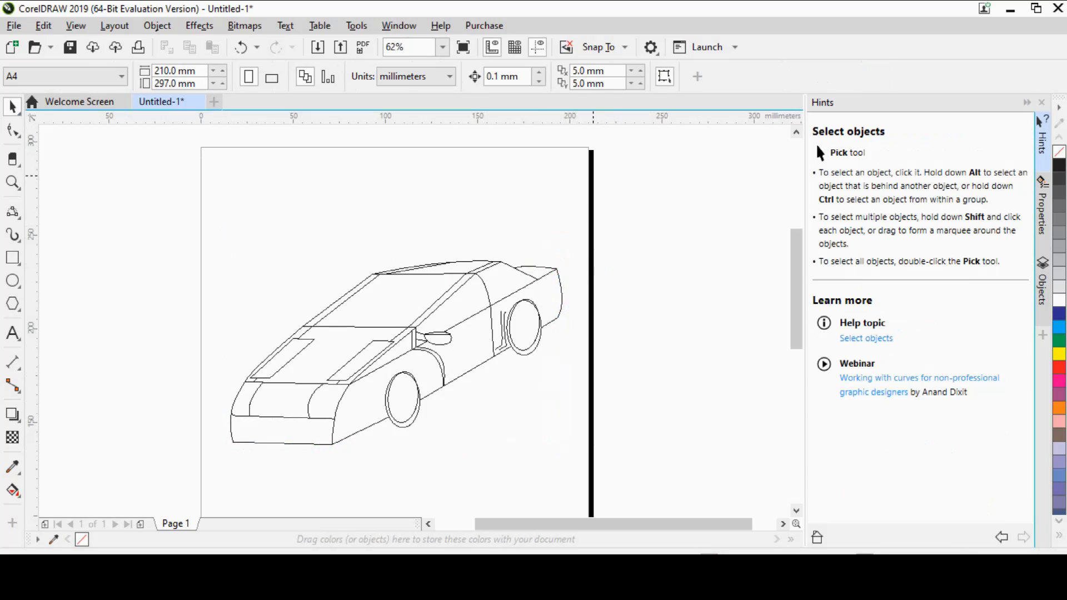
# Check the document's page size options and set the nudge distance to 0.101 mm.
pyautogui.doubleClick(592, 175)
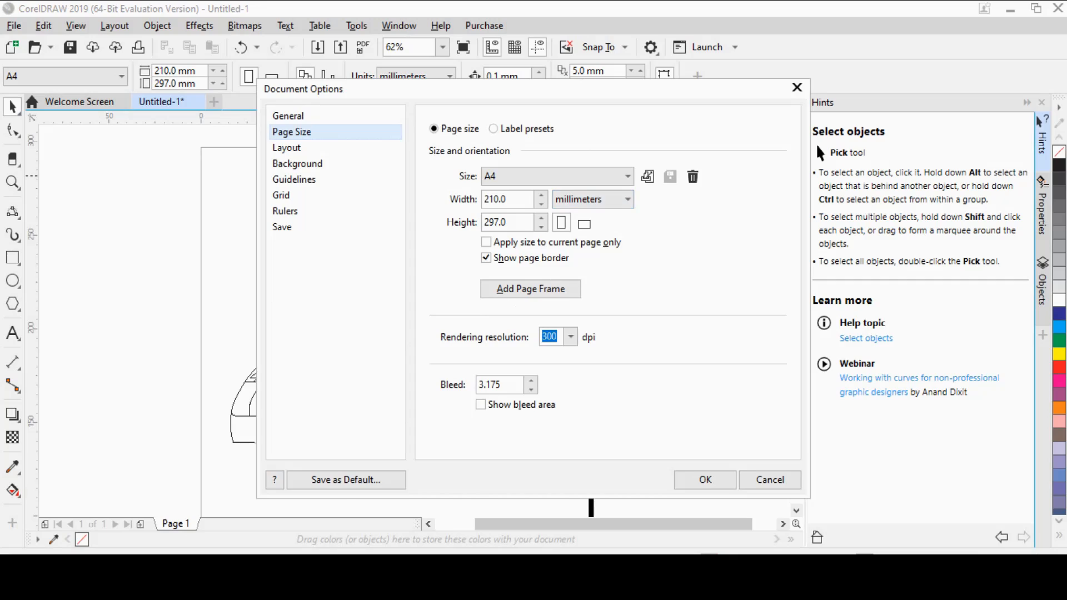
pyautogui.press('Escape')
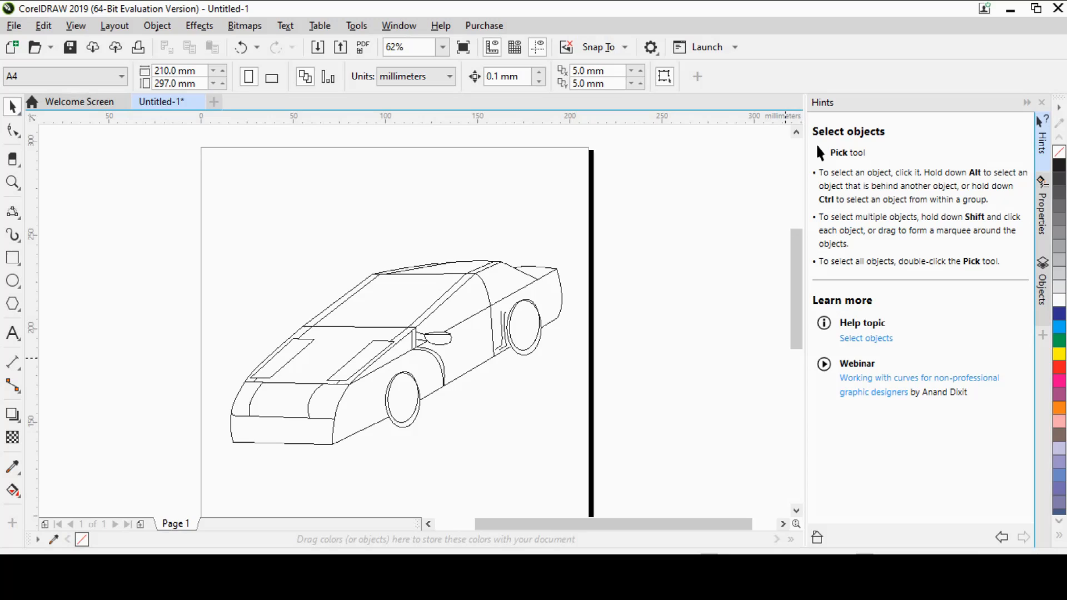
pyautogui.click(538, 72)
# Select the whole car drawing and set its outline width to Hairline.
pyautogui.click(383, 366)
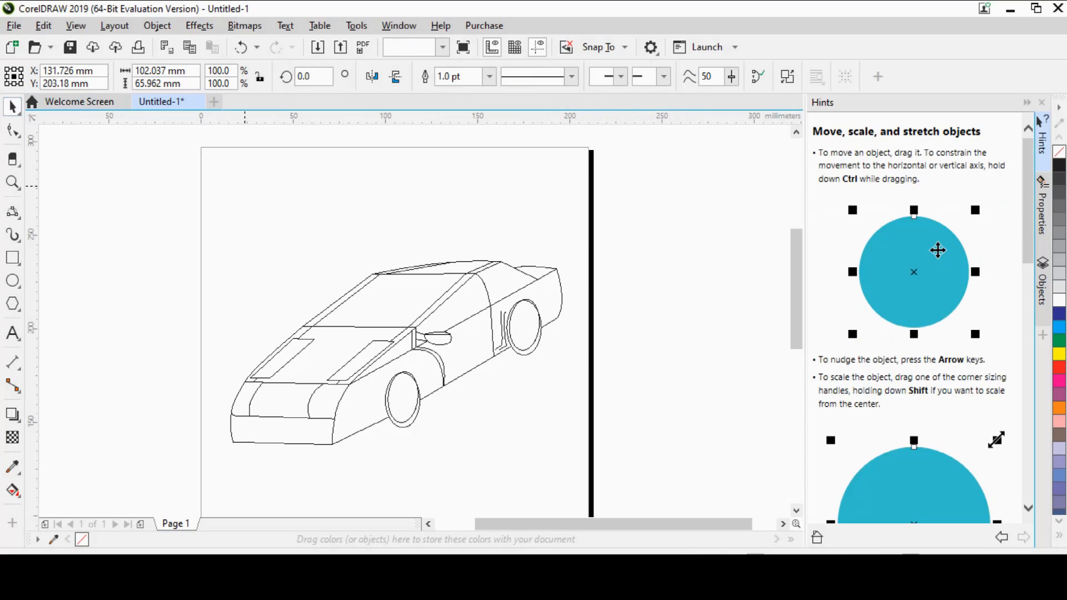
pyautogui.moveTo(247, 177); pyautogui.dragTo(496, 429)
pyautogui.moveTo(204, 182); pyautogui.dragTo(216, 197)
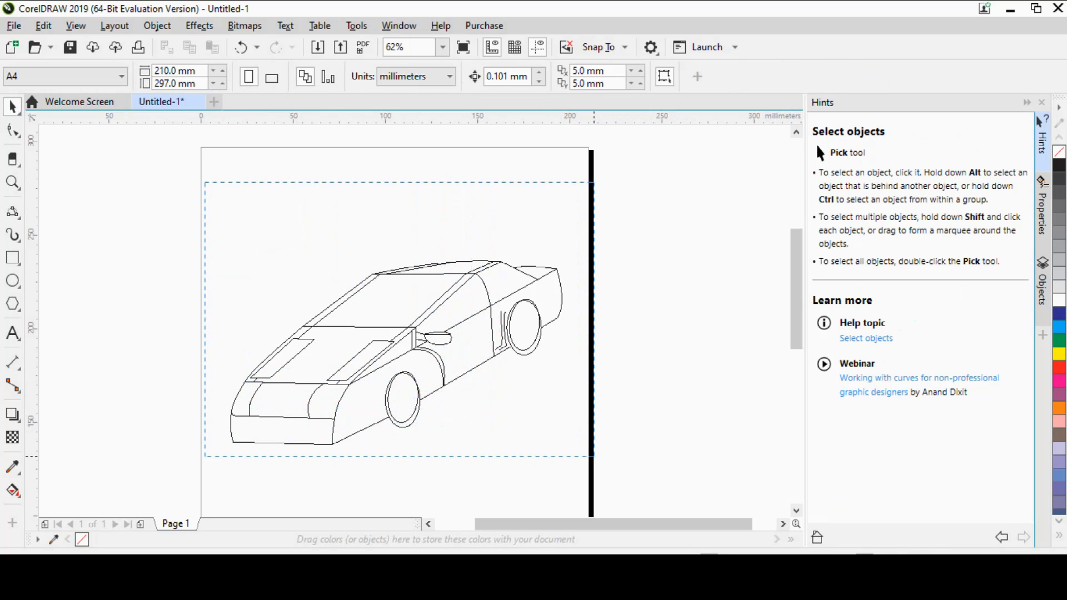
pyautogui.moveTo(593, 456); pyautogui.dragTo(593, 456)
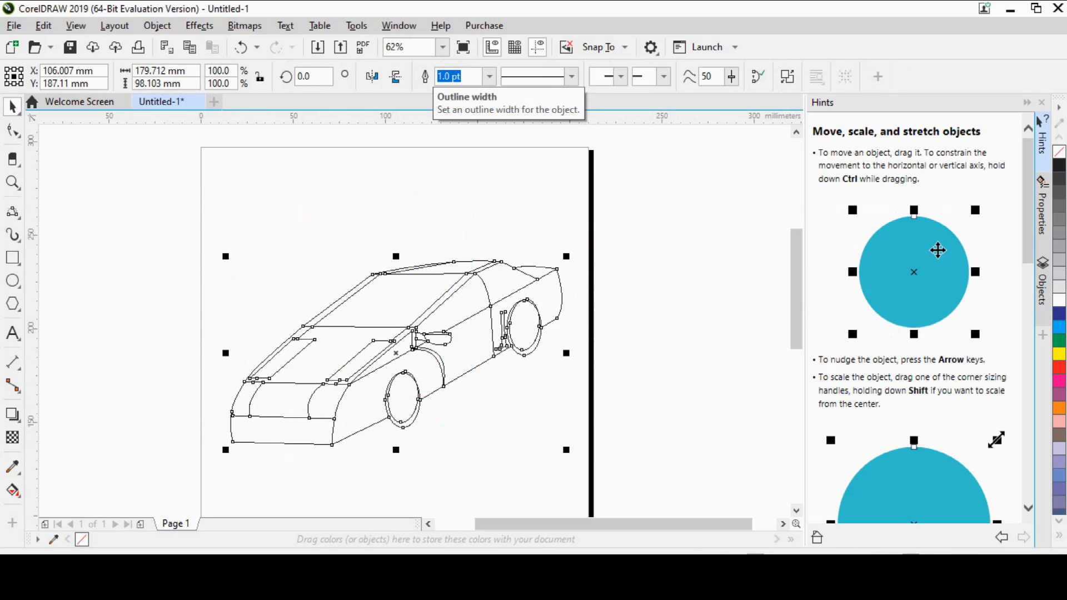
pyautogui.click(483, 455)
pyautogui.moveTo(225, 194); pyautogui.dragTo(548, 472)
pyautogui.click(488, 77)
pyautogui.click(452, 106)
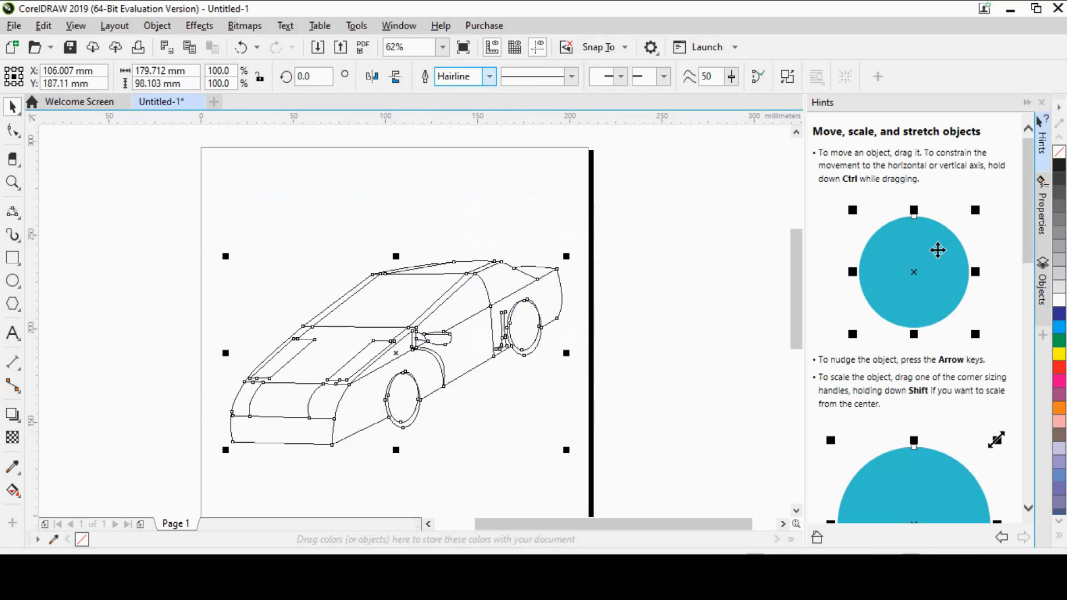
# Preview the car drawing in full screen and clear the selection.
pyautogui.click(433, 206)
pyautogui.moveTo(335, 338); pyautogui.dragTo(567, 467)
pyautogui.click(19, 165)
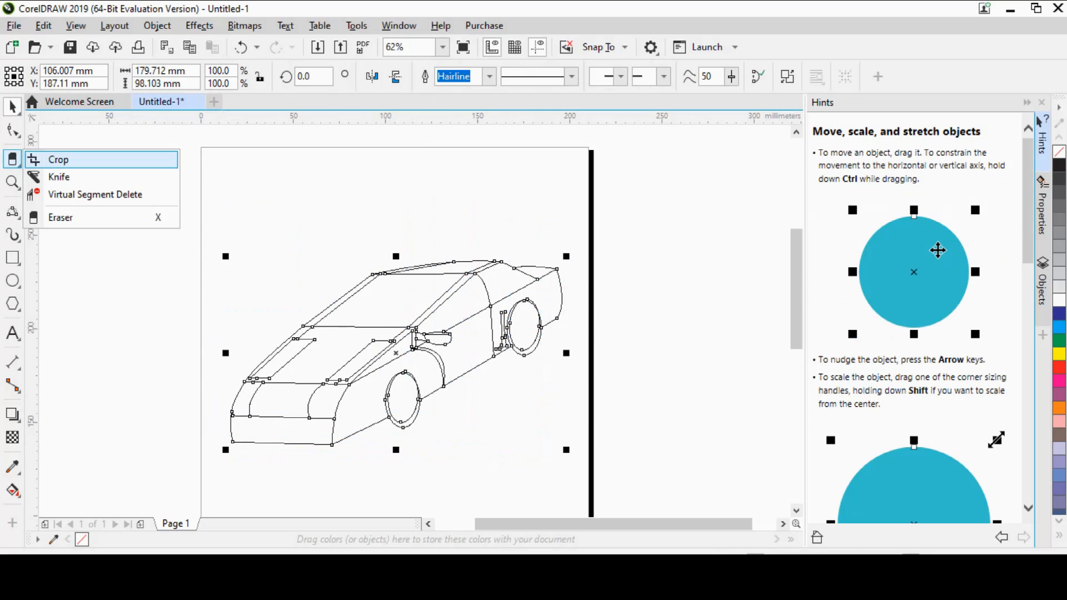
pyautogui.press('Escape')
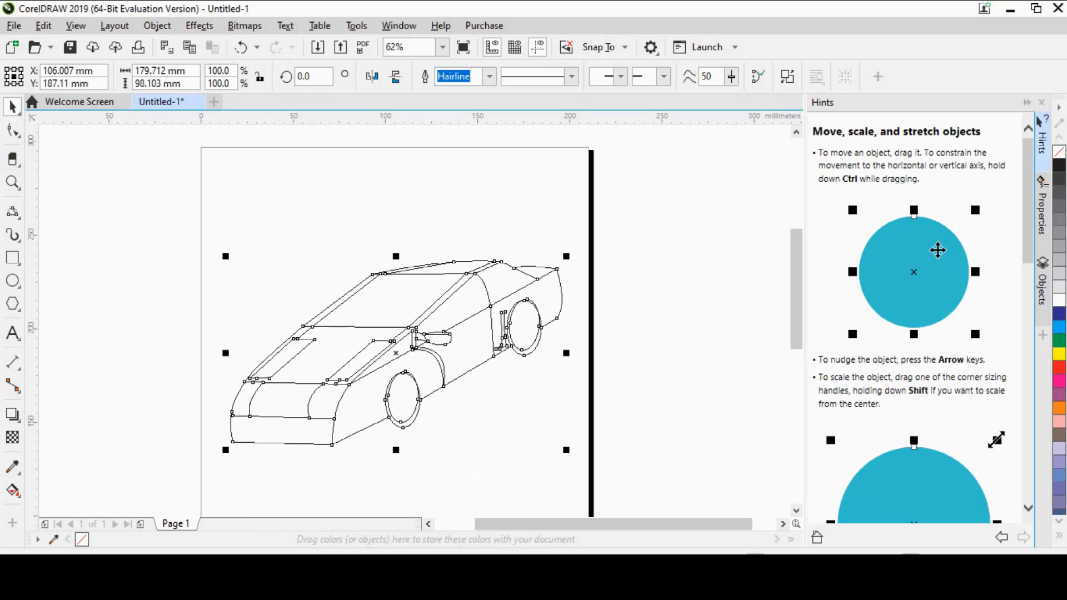
pyautogui.click(463, 46)
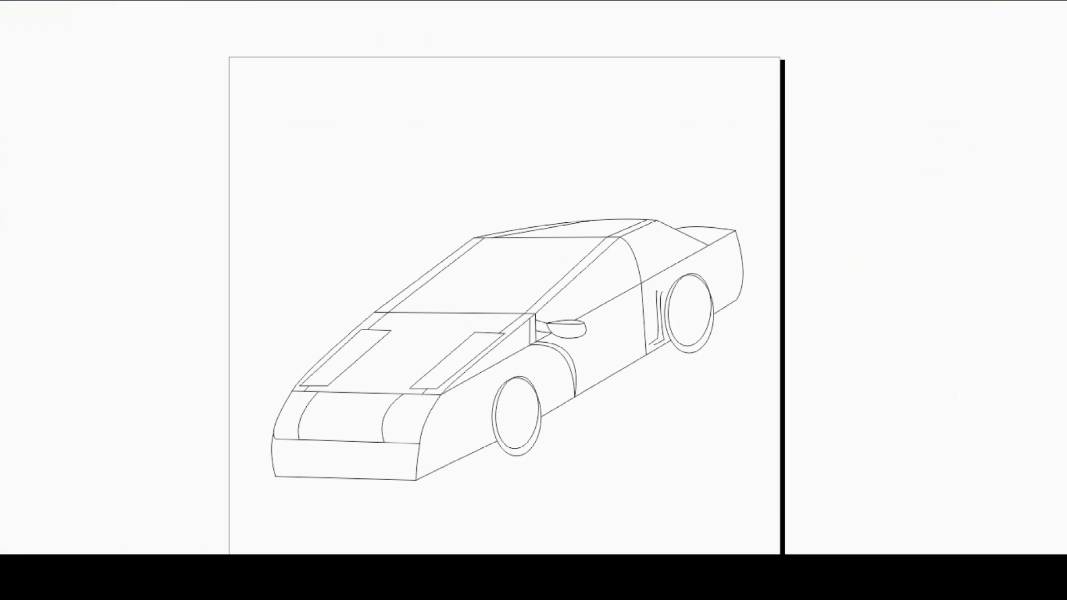
pyautogui.press('Escape')
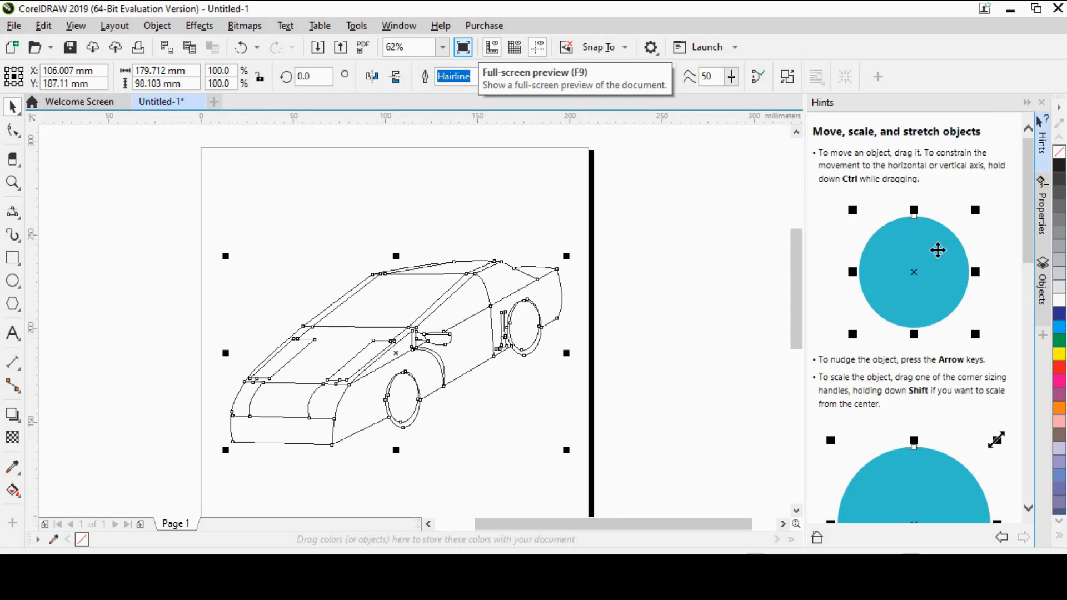
pyautogui.press('Escape')
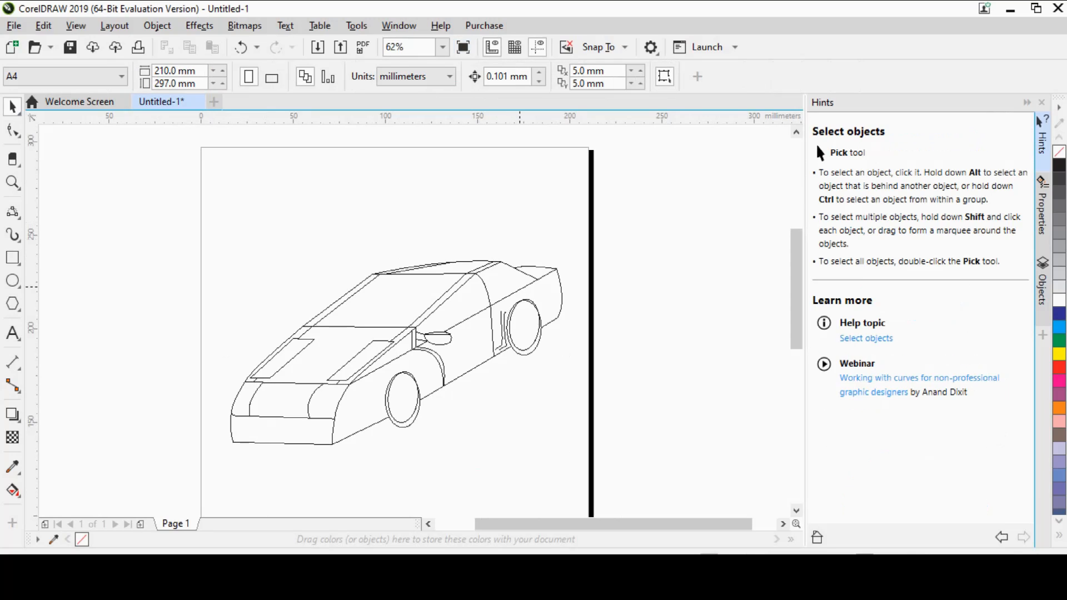
# Draw a joined 3-point curve just inside the door's rear edge, from window frame to sill, about 10.1 by 43.9 mm.
pyautogui.click(12, 183)
pyautogui.click(85, 76)
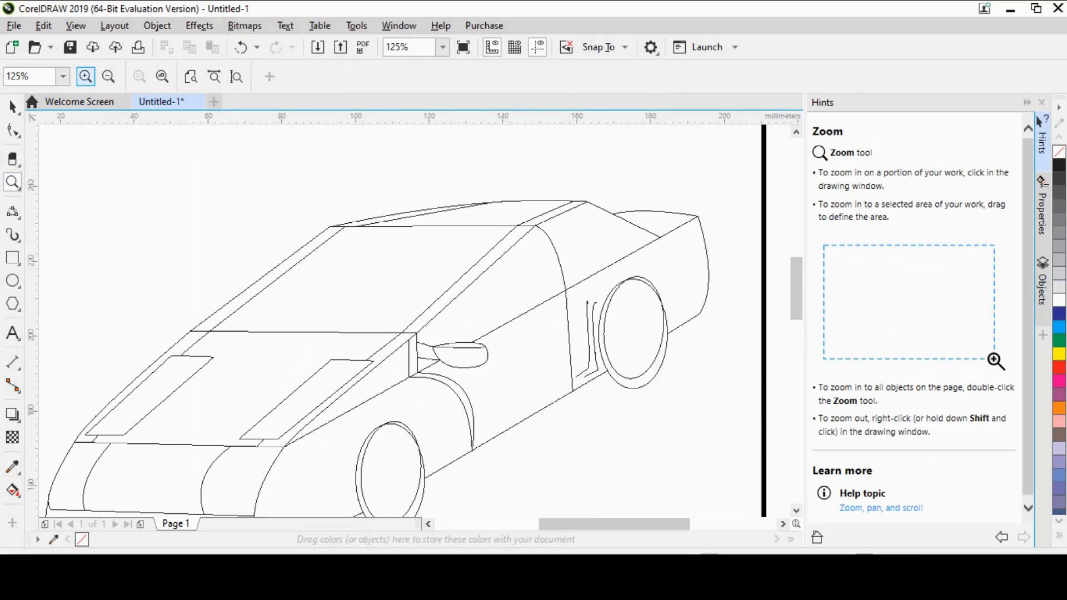
pyautogui.click(86, 76)
pyautogui.click(12, 212)
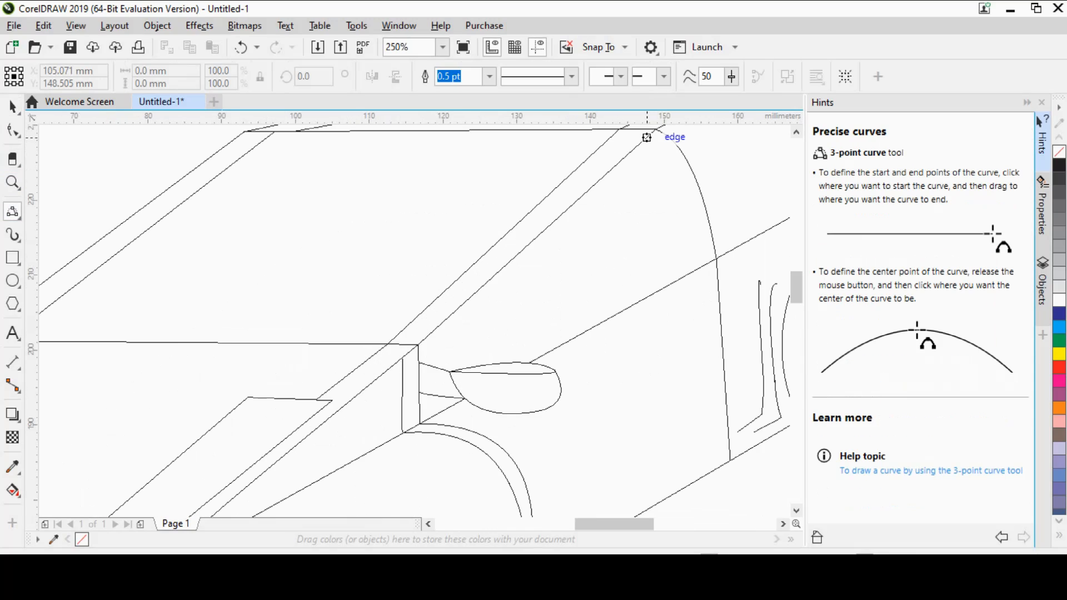
pyautogui.moveTo(646, 139); pyautogui.dragTo(720, 465)
pyautogui.click(688, 194)
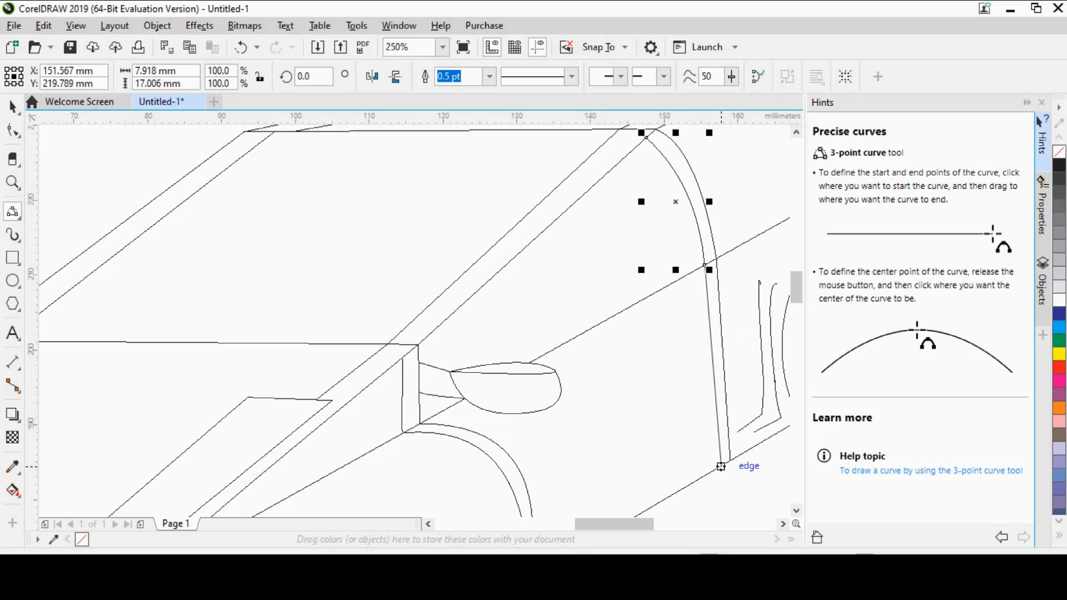
pyautogui.click(714, 378)
# Draw a 3-point curve beside the sloping rear pillar line, from the roof's rear corner to the body's upper edge.
pyautogui.scroll(-1, 733, 359)
pyautogui.moveTo(618, 524); pyautogui.dragTo(645, 524)
pyautogui.moveTo(607, 223); pyautogui.dragTo(681, 259)
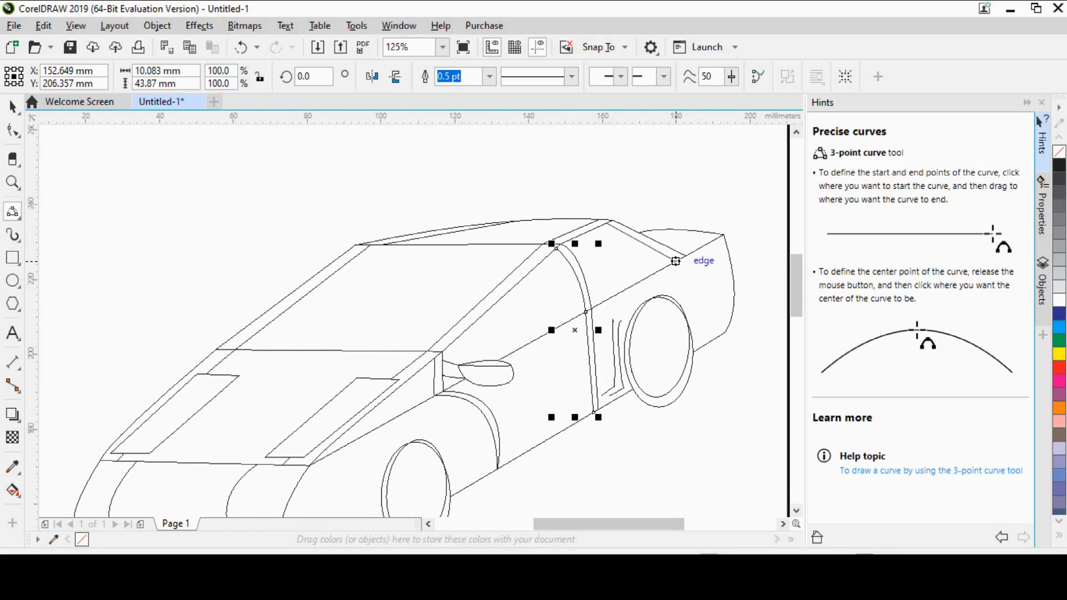
pyautogui.click(661, 250)
pyautogui.click(744, 197)
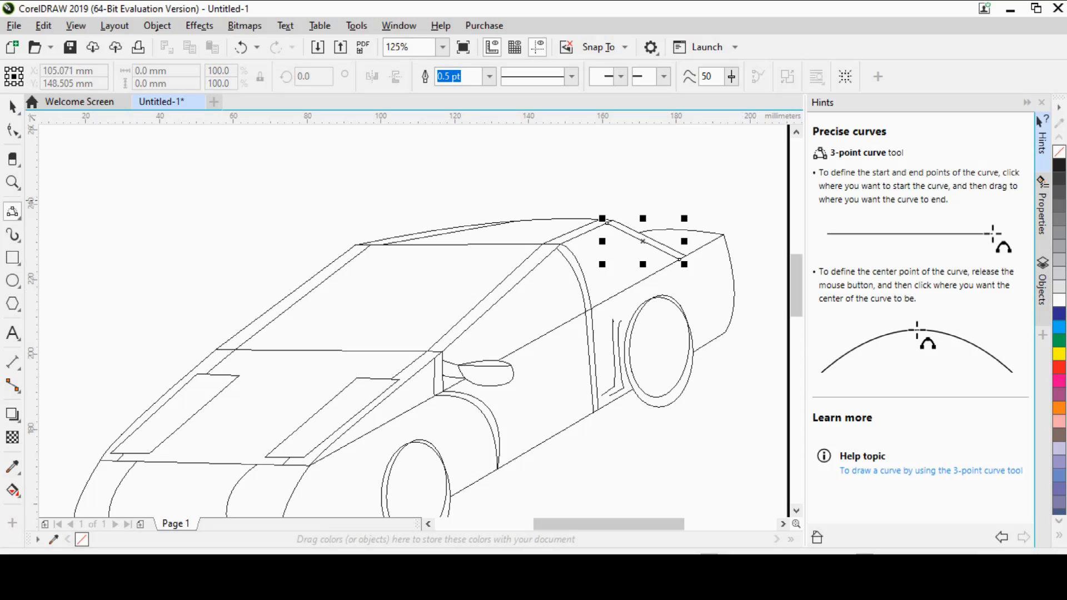
pyautogui.press('space')
pyautogui.press('F3')
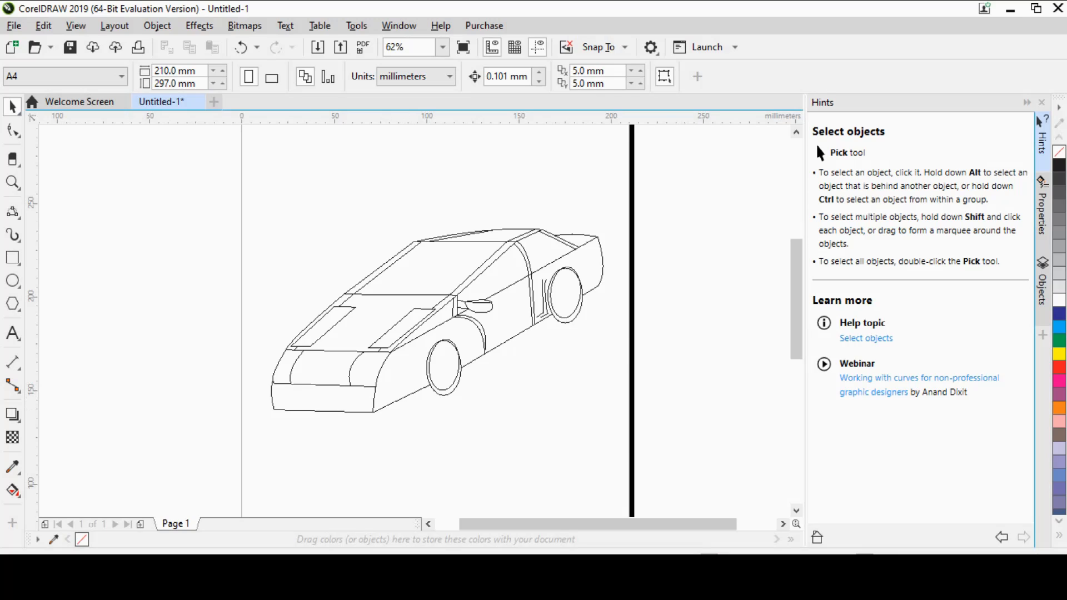
# Adjust the nodes at the upper near-side corner of the front bumper so the nose and bumper edges meet the crease line.
pyautogui.click(12, 182)
pyautogui.click(414, 321)
pyautogui.click(243, 497)
pyautogui.click(347, 302)
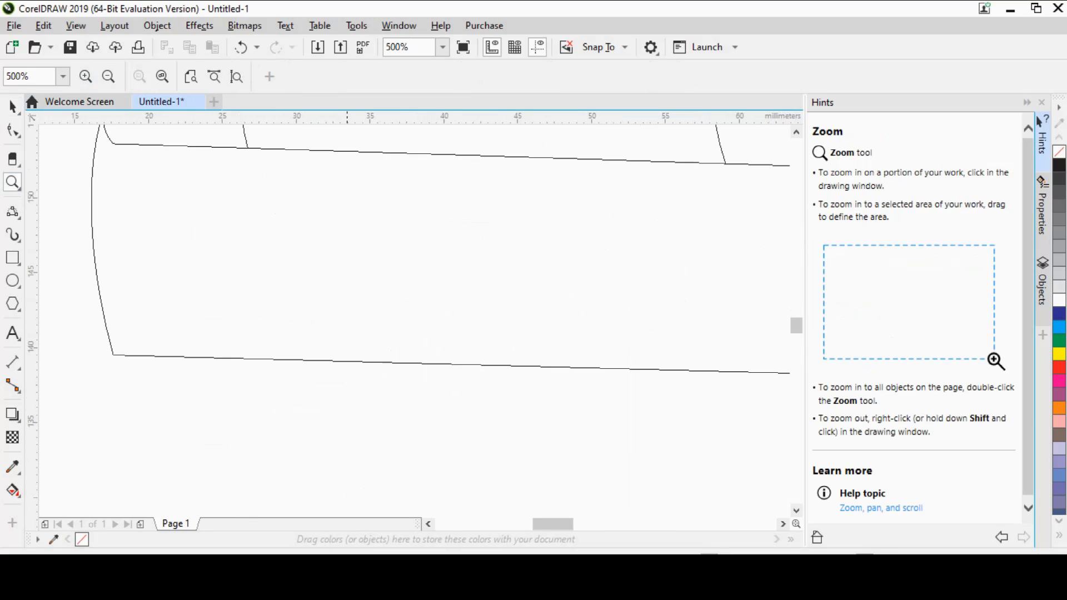
pyautogui.rightClick(346, 301)
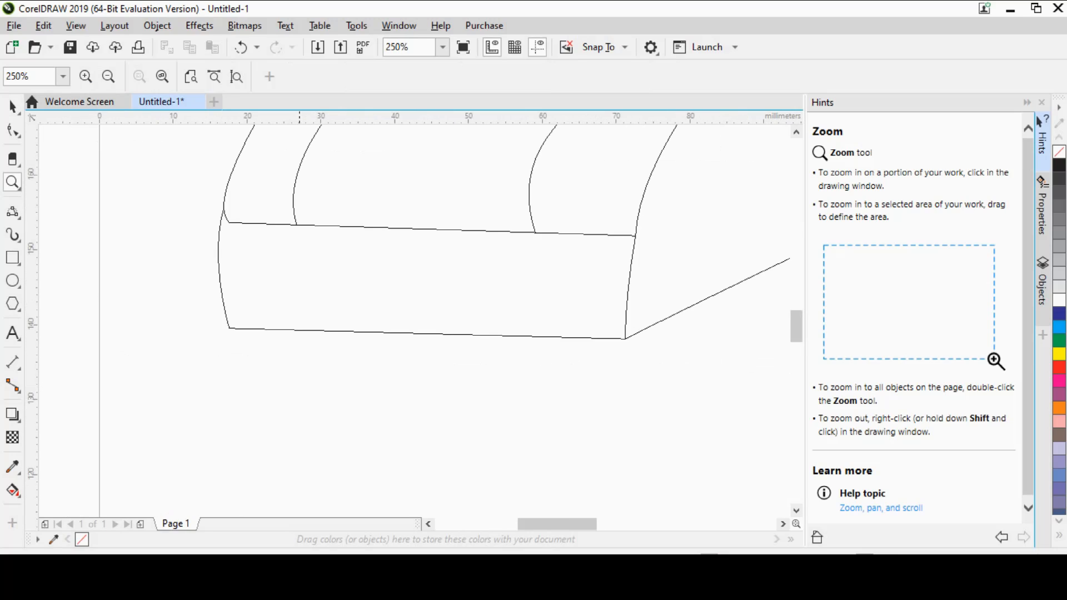
pyautogui.press('F10')
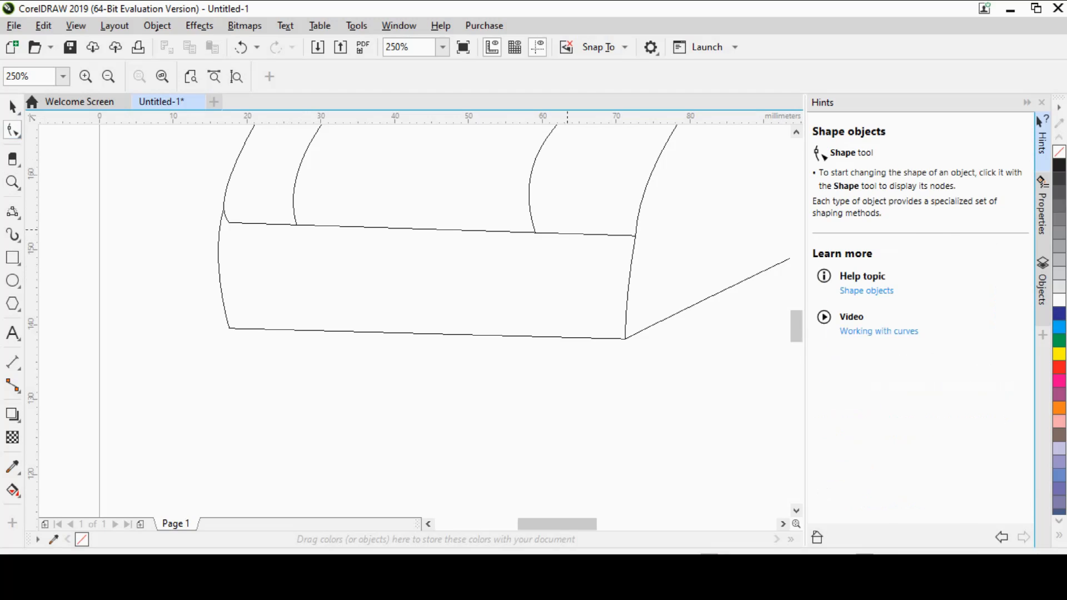
pyautogui.click(633, 233)
pyautogui.moveTo(636, 227)
pyautogui.mouseDown()
pyautogui.moveTo(635, 215)
pyautogui.moveTo(633, 235)
pyautogui.mouseUp()
pyautogui.click(630, 235)
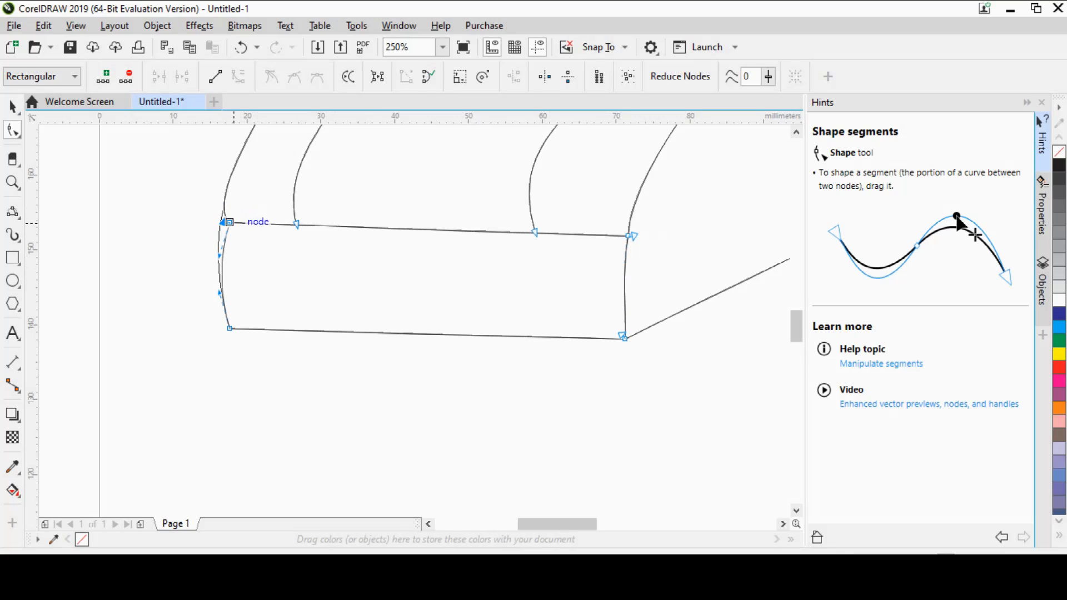
# Move the bumper's upper far-side node onto the end of the crease line and refine the near-side corner node.
pyautogui.click(229, 222)
pyautogui.moveTo(631, 236); pyautogui.dragTo(629, 229)
pyautogui.click(572, 269)
pyautogui.scroll(4, 551, 282)
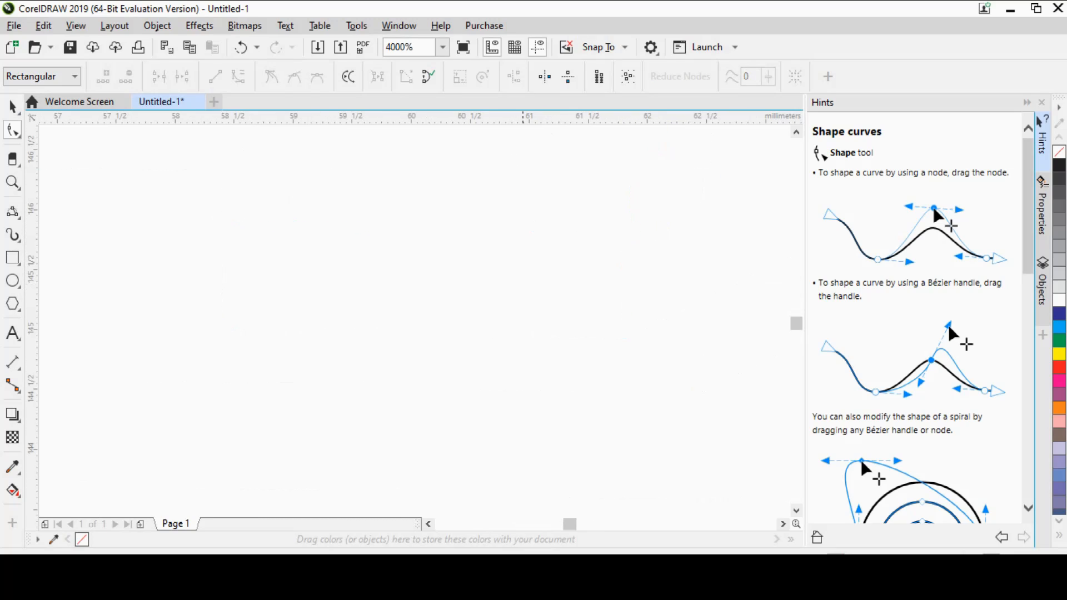
# Examine the whole car drawing at several magnifications, checking the wheels, doors, mirror and front end.
pyautogui.click(12, 107)
pyautogui.click(12, 183)
pyautogui.click(162, 77)
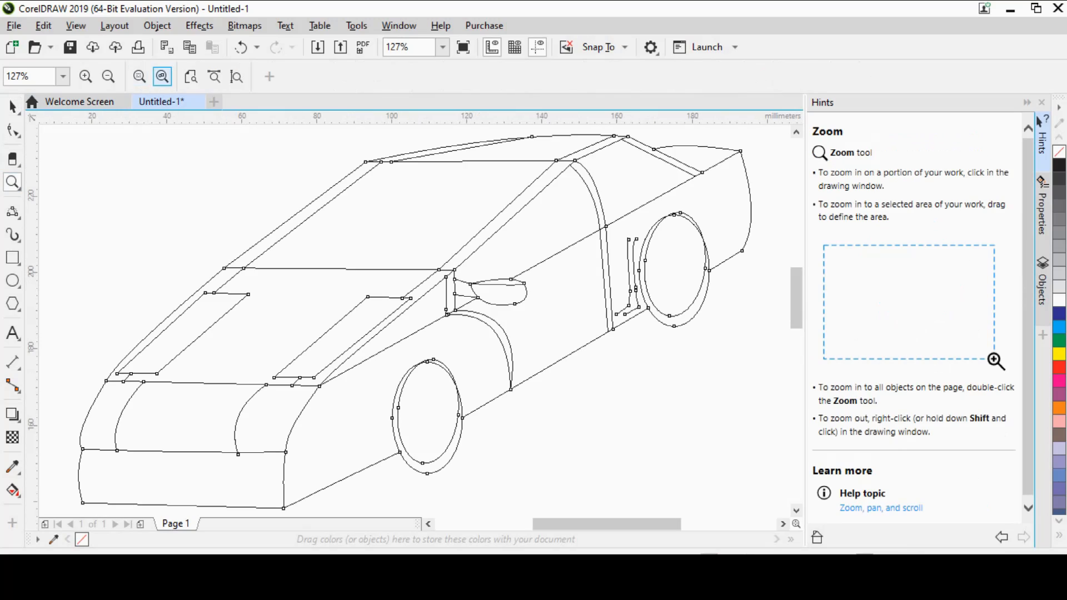
pyautogui.click(229, 210)
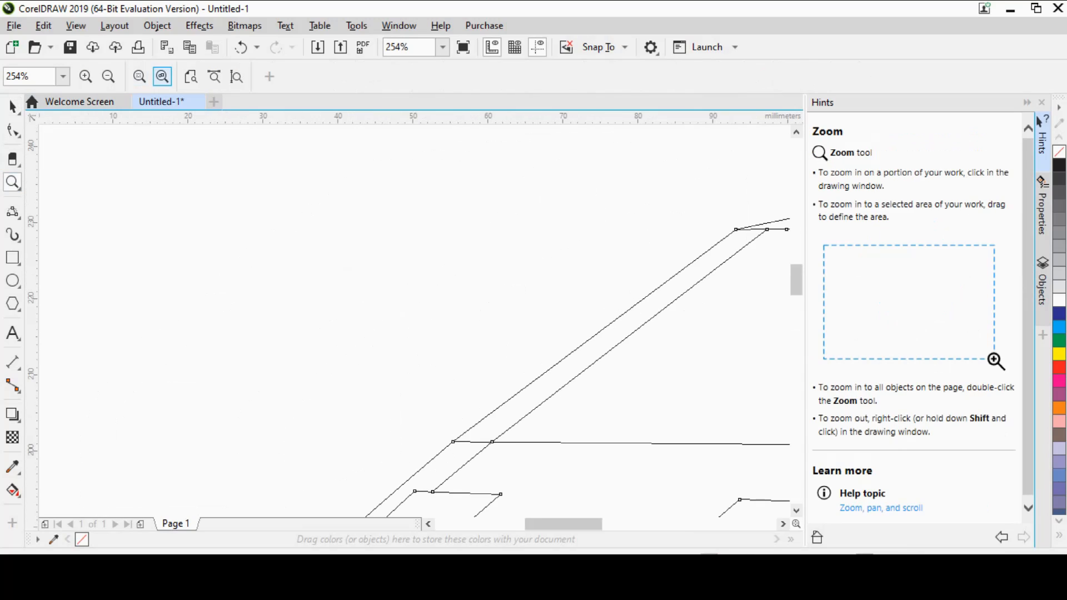
pyautogui.click(162, 77)
pyautogui.click(108, 77)
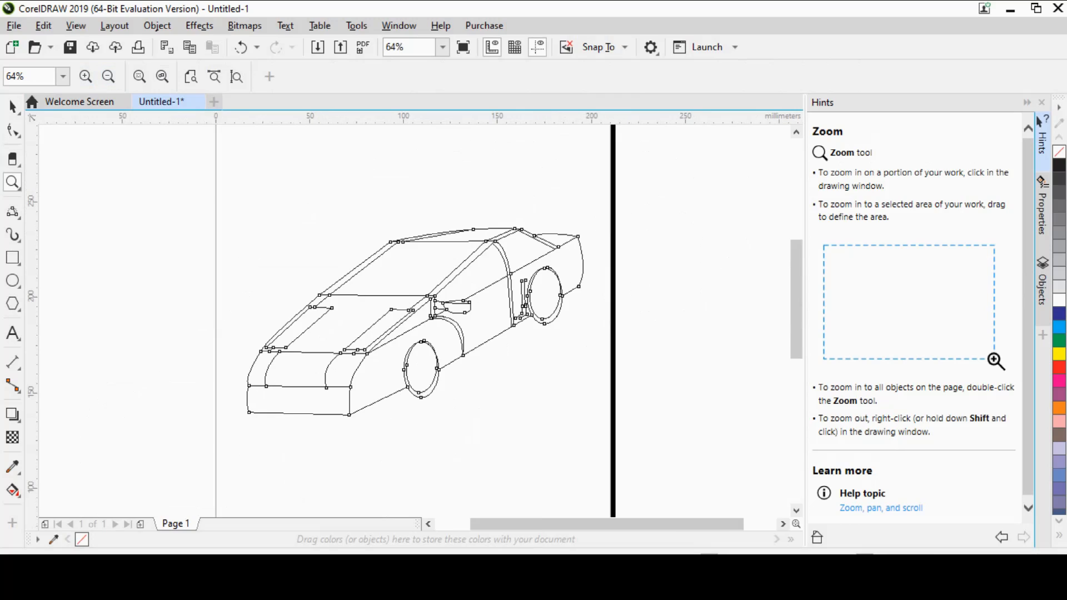
pyautogui.click(322, 252)
pyautogui.click(633, 441)
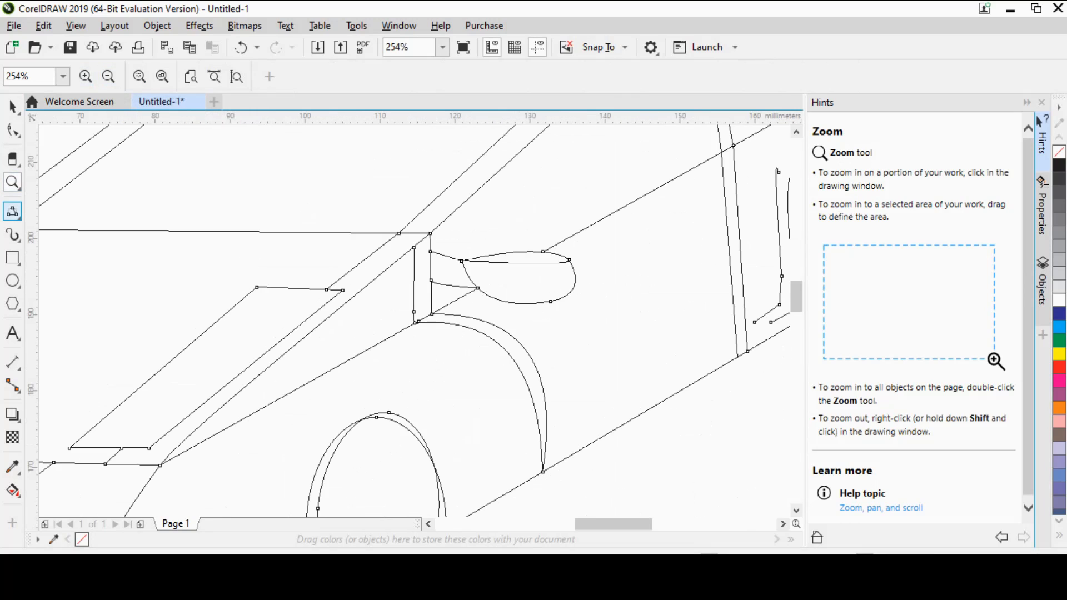
pyautogui.click(13, 182)
pyautogui.click(60, 207)
pyautogui.scroll(-3, 305, 253)
pyautogui.scroll(1, 289, 252)
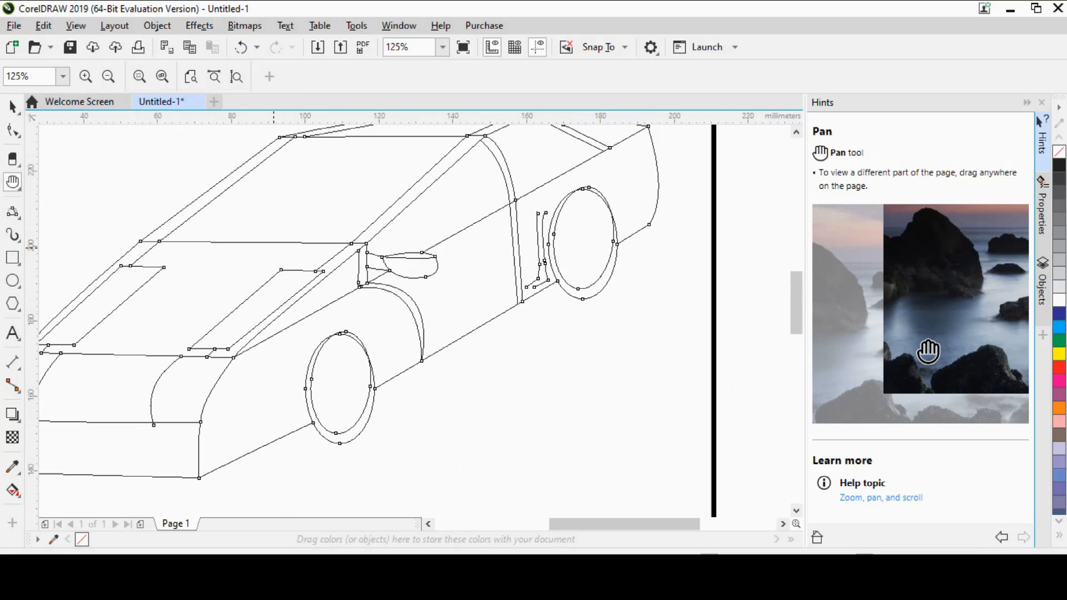
pyautogui.scroll(-1, 281, 251)
pyautogui.scroll(1, 280, 251)
pyautogui.click(13, 107)
pyautogui.click(179, 205)
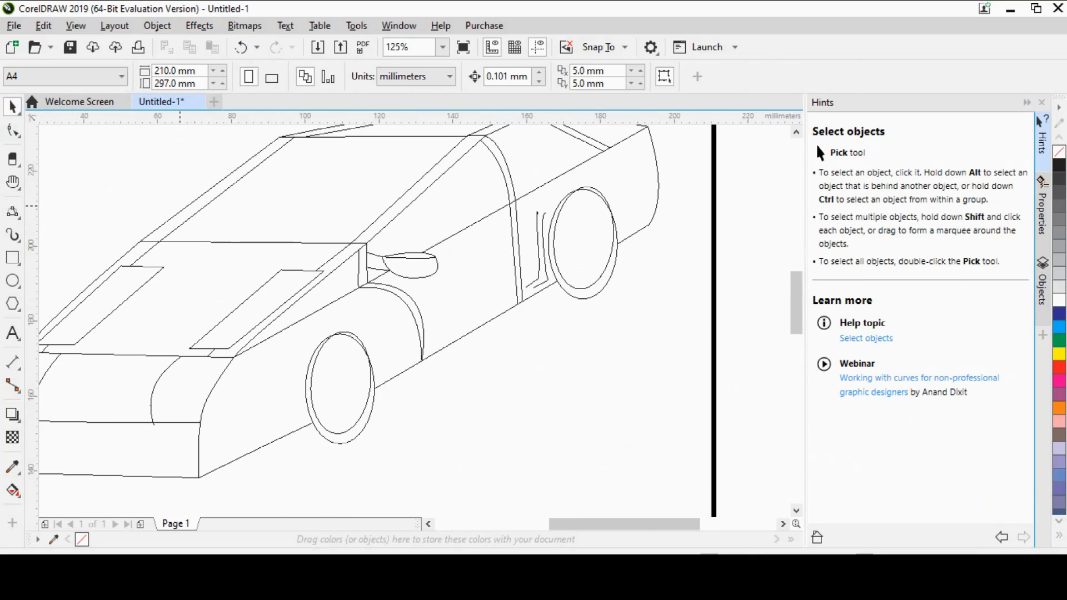
pyautogui.scroll(1, 180, 205)
pyautogui.click(13, 182)
pyautogui.scroll(-1, 63, 190)
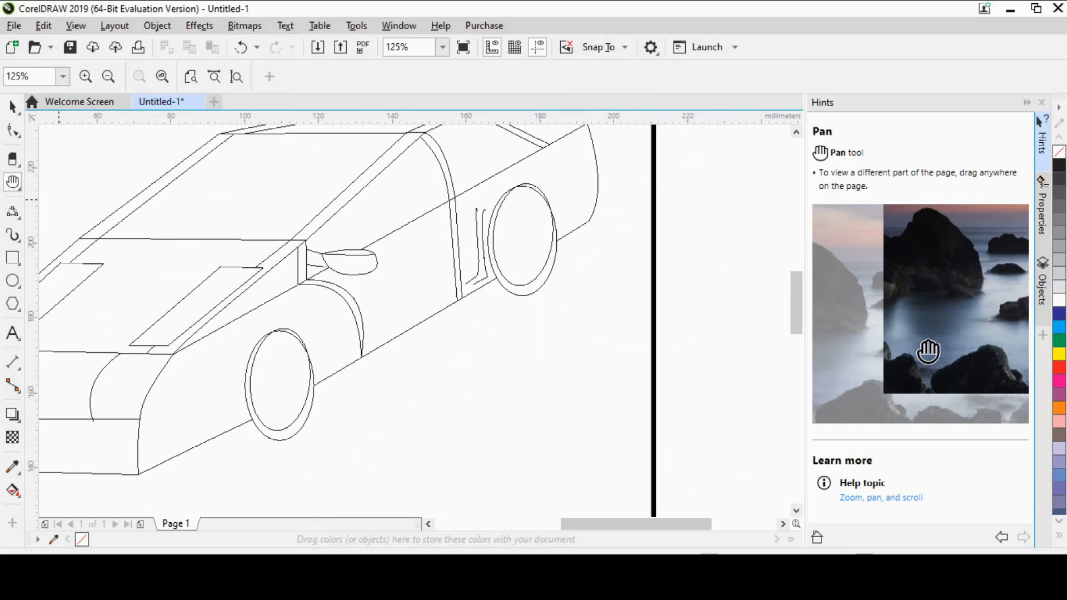
pyautogui.click(162, 77)
pyautogui.scroll(-1, 251, 195)
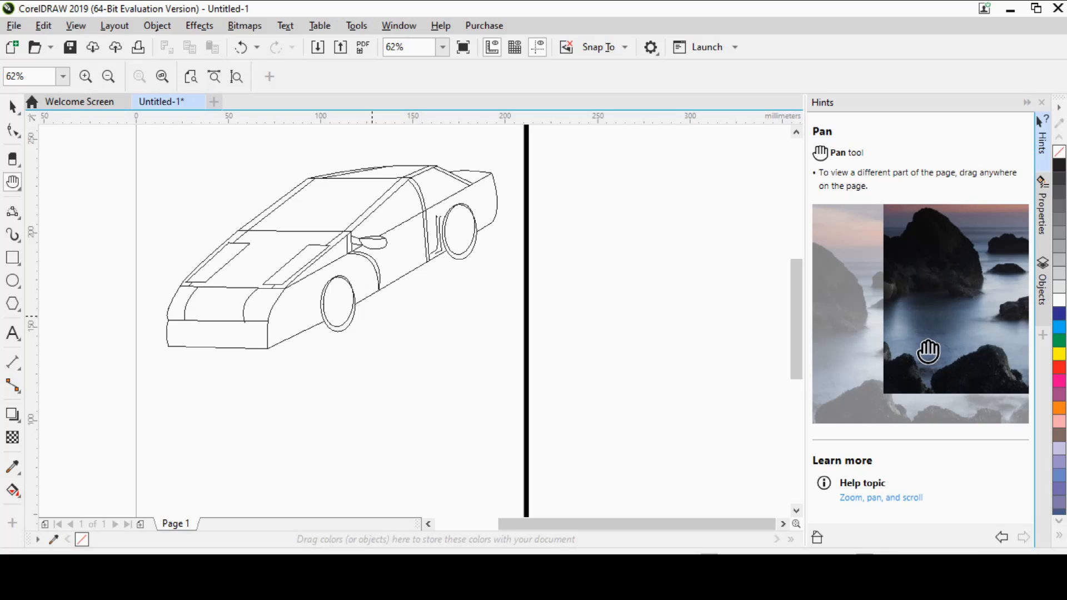
pyautogui.click(13, 211)
pyautogui.scroll(-3, 475, 321)
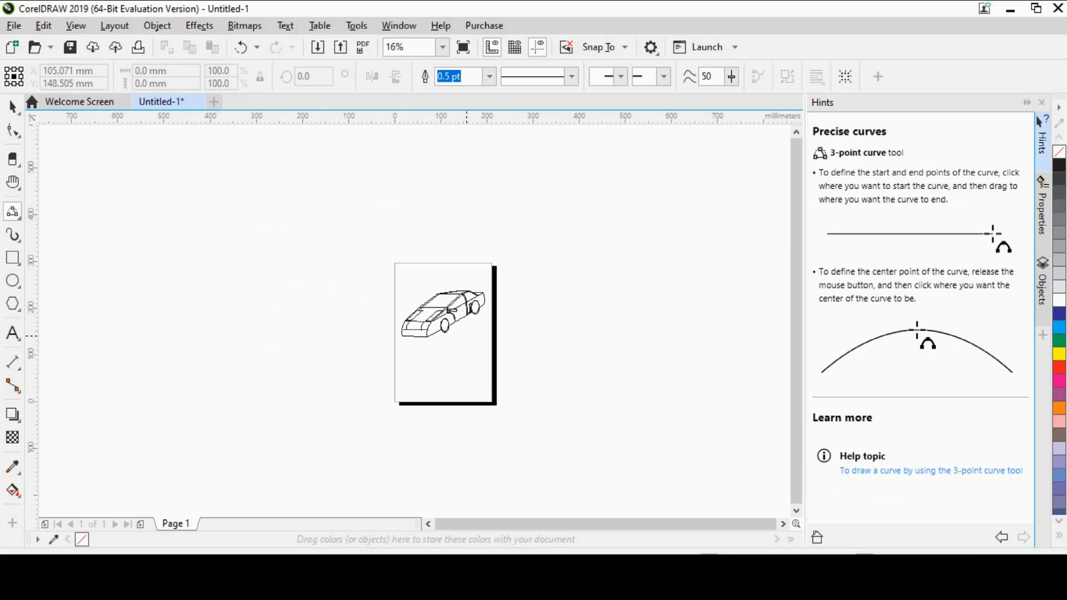
pyautogui.press('space')
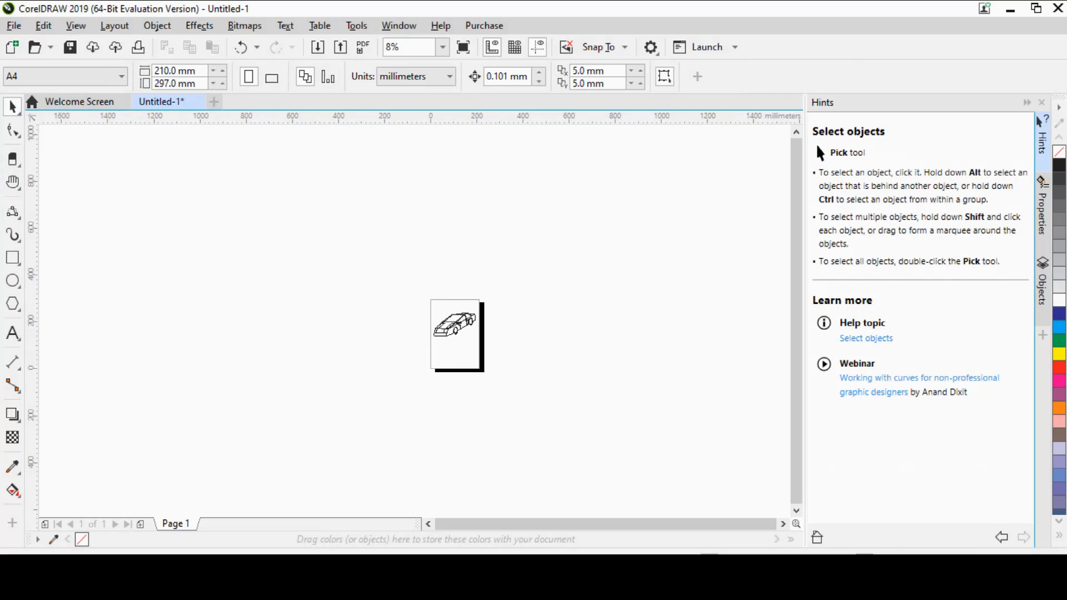
# Draw 3-point lines just above the near-side lower body edge, from the door's rear edge to the front wheel and on to the front bumper.
pyautogui.click(13, 183)
pyautogui.scroll(4, 456, 330)
pyautogui.click(13, 211)
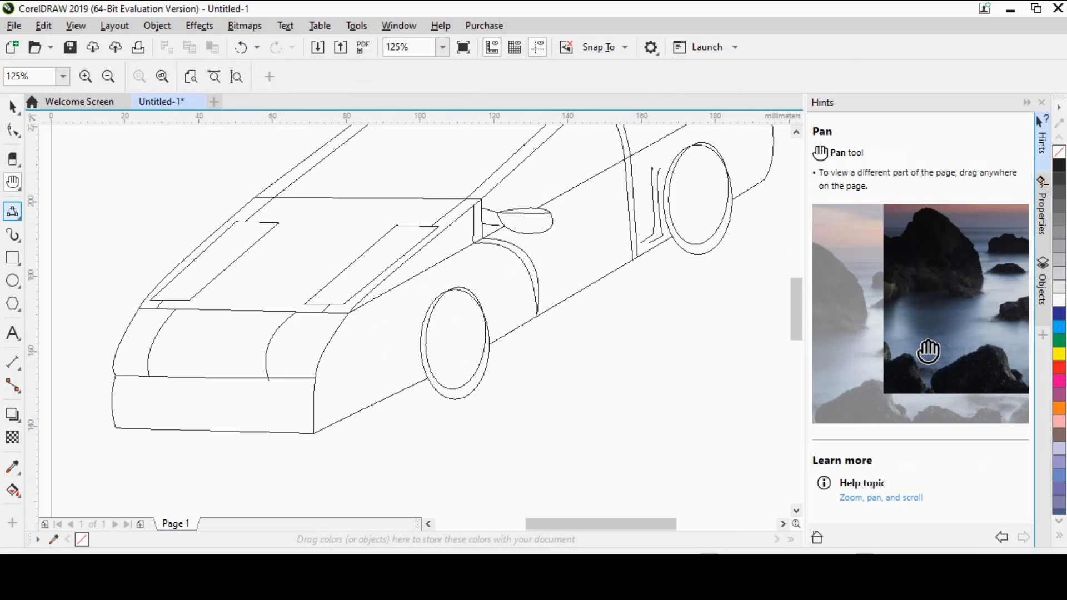
pyautogui.moveTo(536, 307); pyautogui.dragTo(631, 251)
pyautogui.click(632, 251)
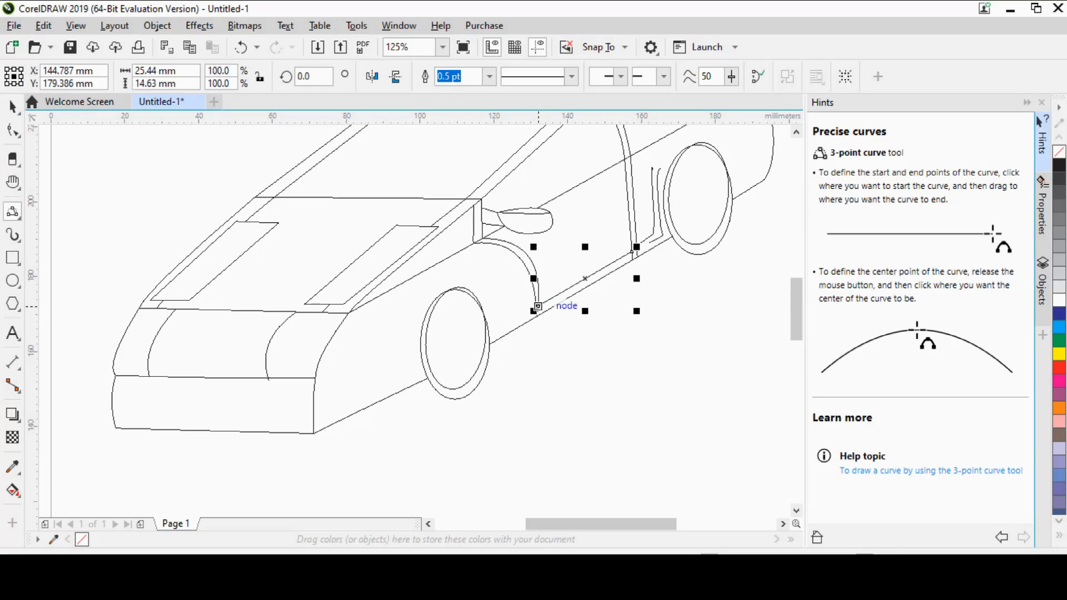
pyautogui.moveTo(538, 306); pyautogui.dragTo(494, 332)
pyautogui.click(492, 334)
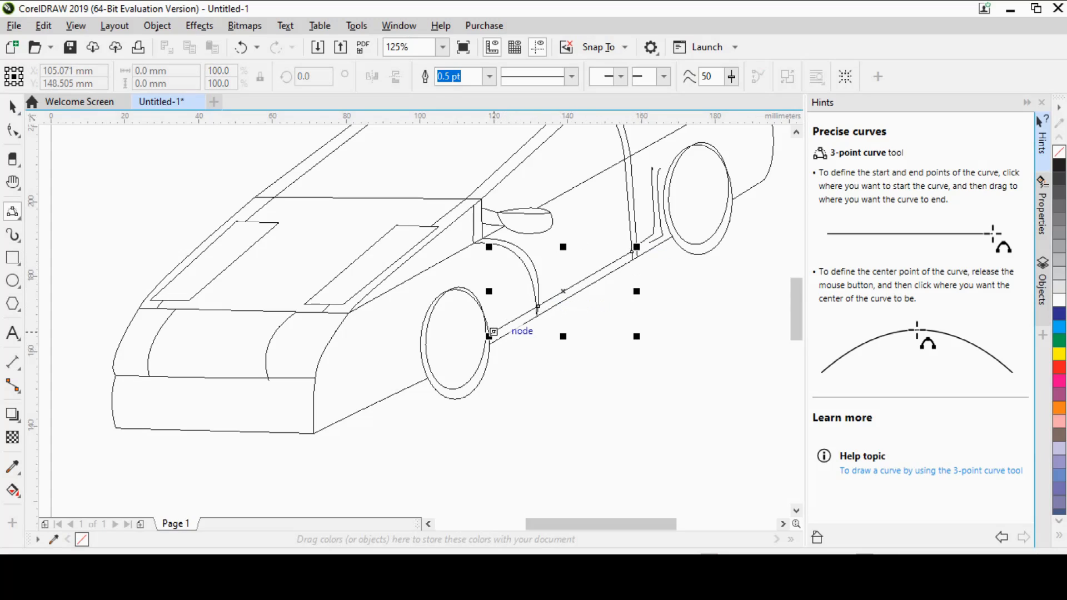
pyautogui.moveTo(501, 337); pyautogui.dragTo(314, 424)
pyautogui.click(314, 424)
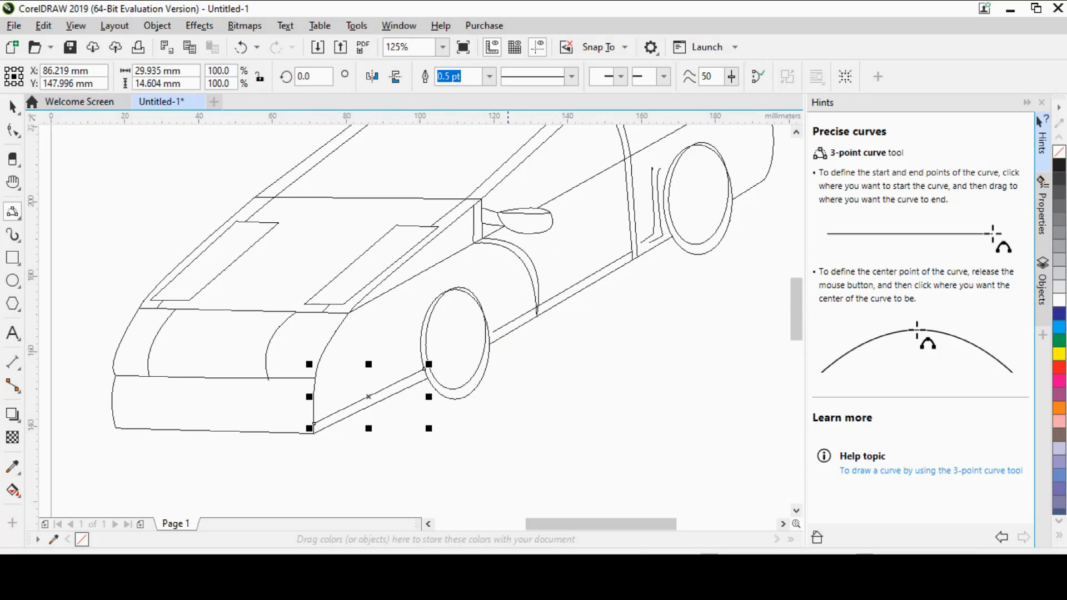
# Move the front end node of the upper sill line onto the front wheel's edge.
pyautogui.scroll(1, 742, 204)
pyautogui.scroll(-1, 743, 203)
pyautogui.scroll(1, 759, 229)
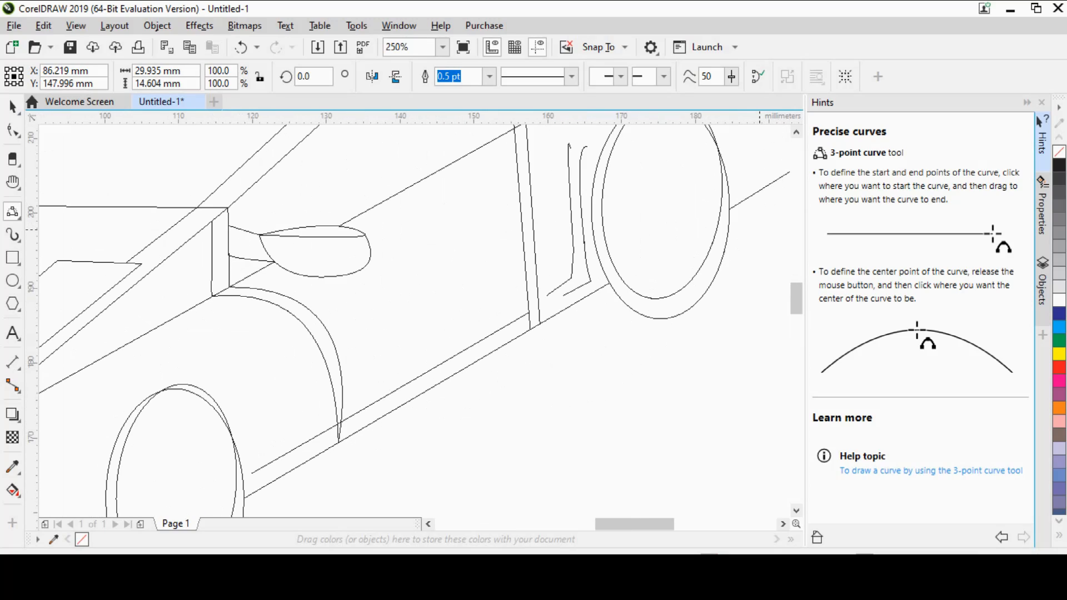
pyautogui.press('F10')
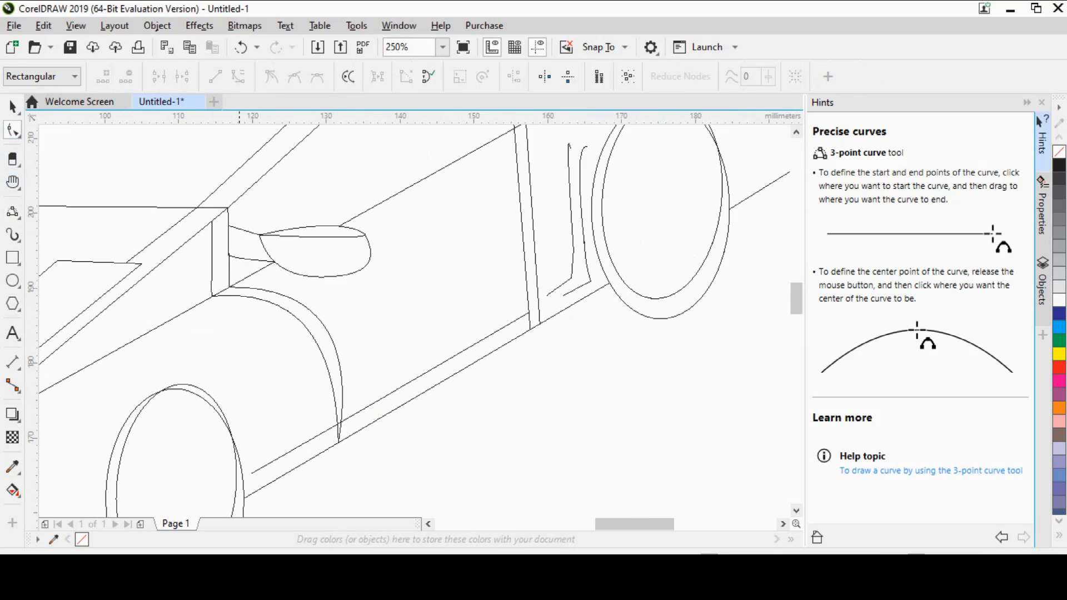
pyautogui.click(242, 479)
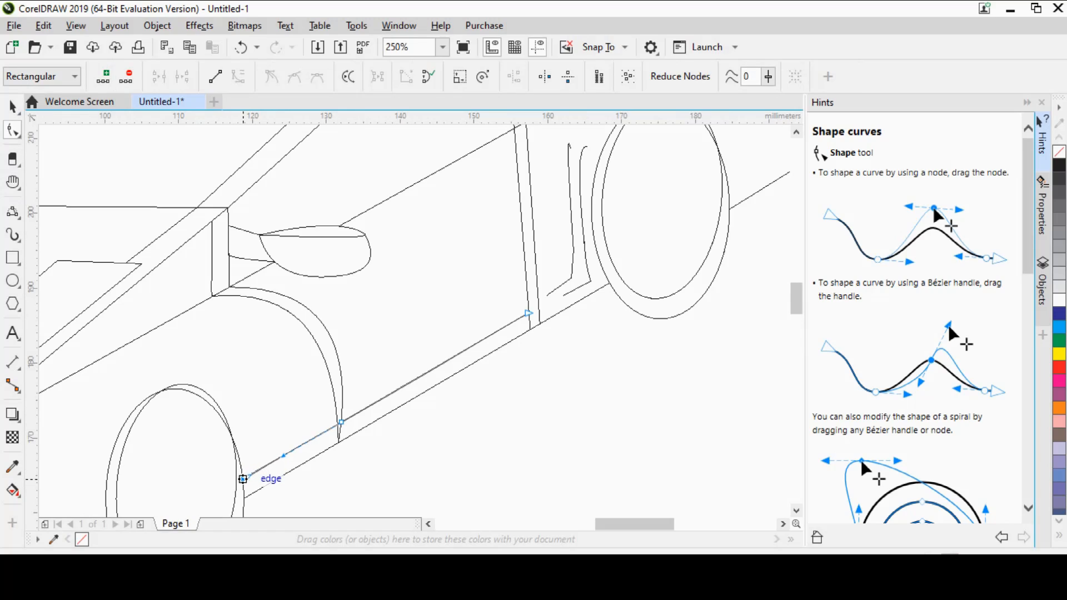
pyautogui.moveTo(243, 479); pyautogui.dragTo(236, 479)
pyautogui.click(12, 213)
pyautogui.click(17, 216)
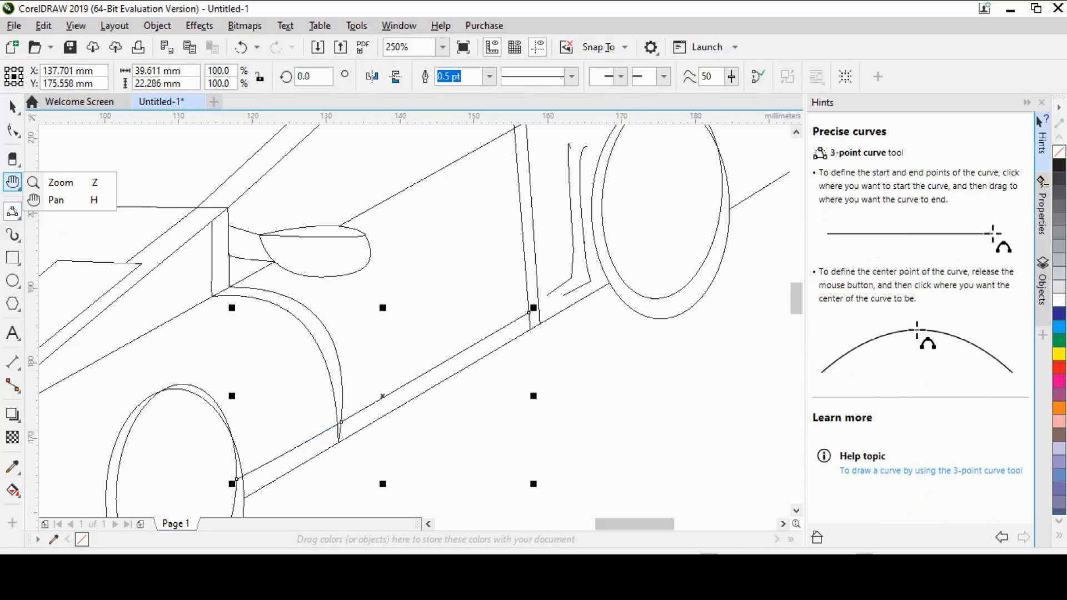
# Erase the upper sill line where it crosses the door's front curves and at its rear end by the door edge.
pyautogui.click(12, 159)
pyautogui.moveTo(332, 449); pyautogui.dragTo(339, 428)
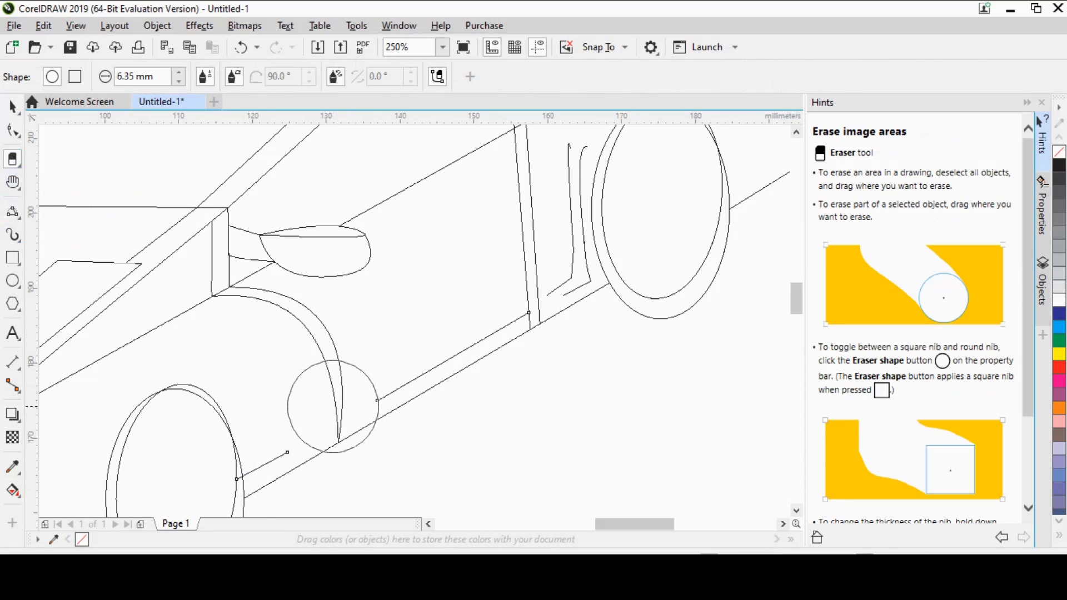
pyautogui.moveTo(503, 328); pyautogui.dragTo(529, 310)
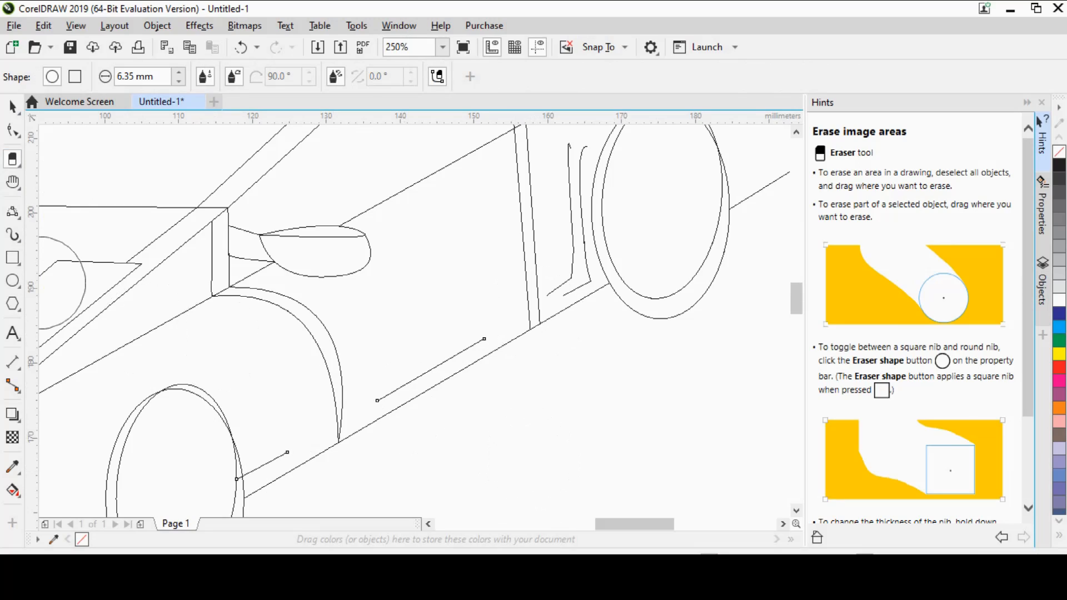
# Redraw the upper sill line back to the door's rear edge and erase the part crossing the door's front curves.
pyautogui.click(12, 212)
pyautogui.moveTo(288, 453)
pyautogui.mouseDown()
pyautogui.moveTo(377, 400)
pyautogui.moveTo(484, 369)
pyautogui.moveTo(377, 400)
pyautogui.moveTo(529, 313)
pyautogui.mouseUp()
pyautogui.click(528, 312)
pyautogui.click(12, 159)
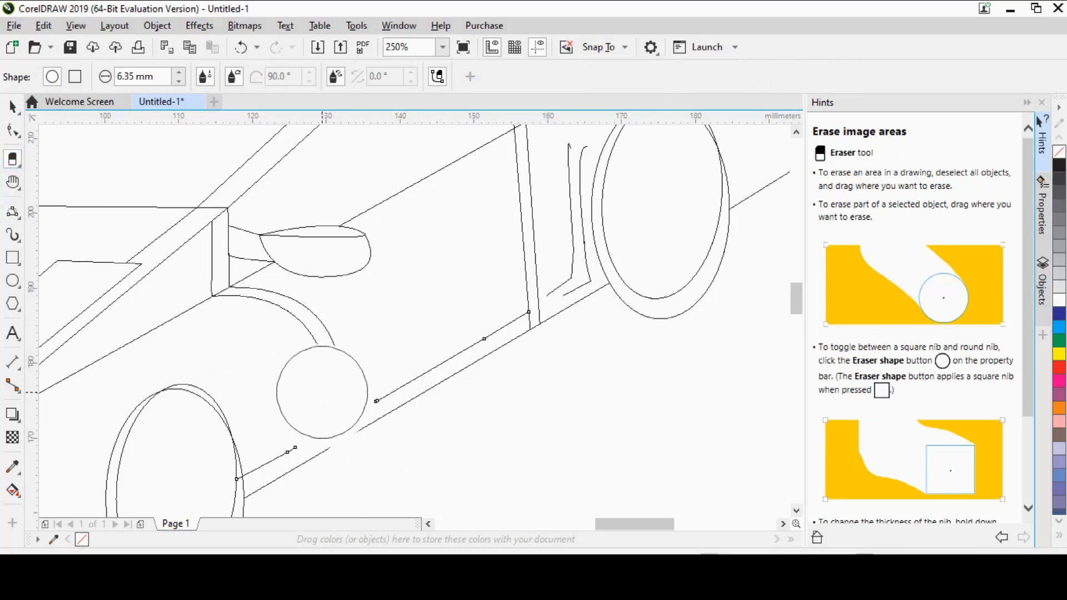
# Raise the lower ends of the door's front curves above the sill and close the gap in the upper sill line by joining its end nodes.
pyautogui.click(12, 130)
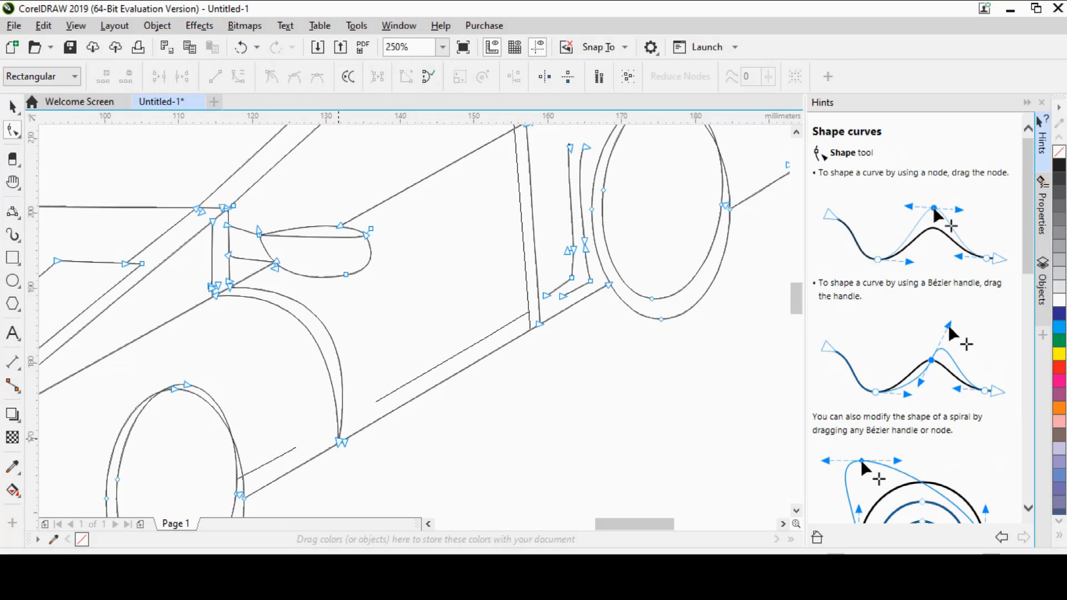
pyautogui.moveTo(344, 442); pyautogui.dragTo(336, 413)
pyautogui.click(291, 451)
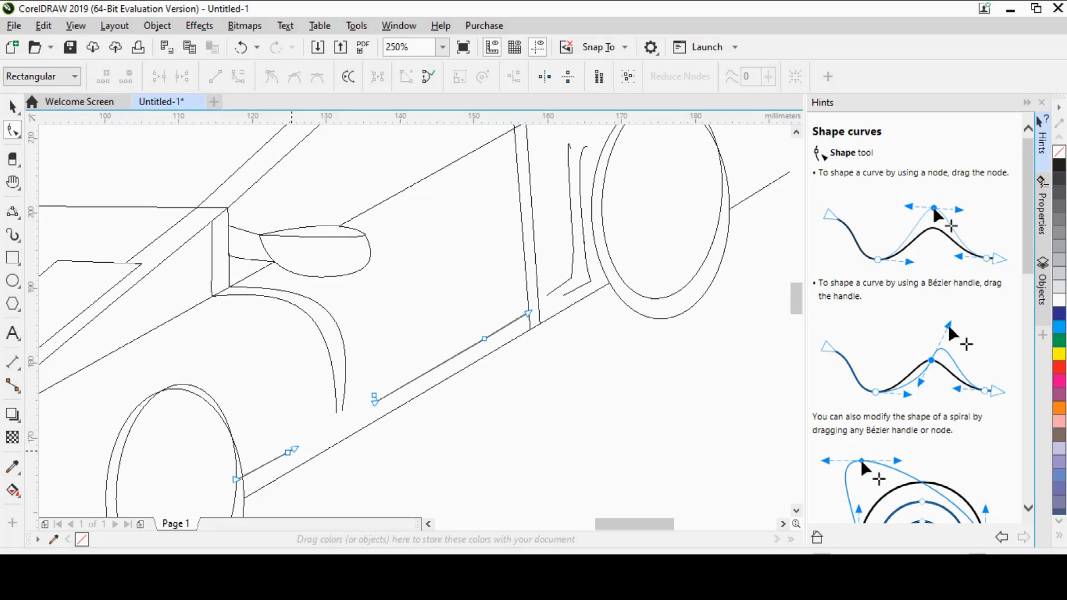
pyautogui.moveTo(295, 449); pyautogui.dragTo(375, 401)
# Move the lower end nodes of both door front curves down to meet on the upper sill line.
pyautogui.click(12, 107)
pyautogui.click(167, 321)
pyautogui.click(12, 130)
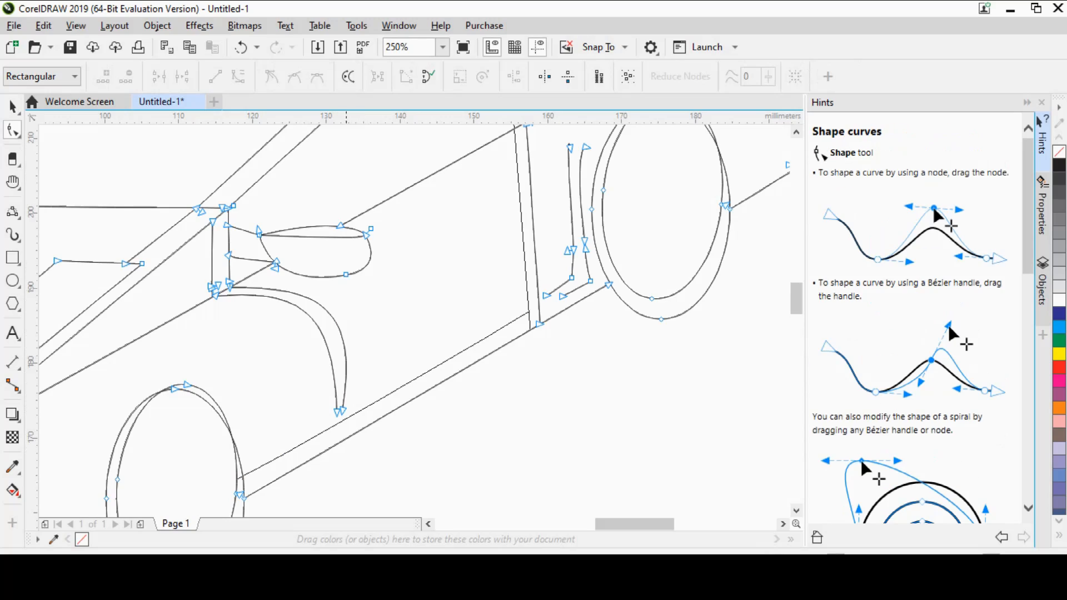
pyautogui.click(341, 414)
pyautogui.moveTo(341, 414); pyautogui.dragTo(340, 423)
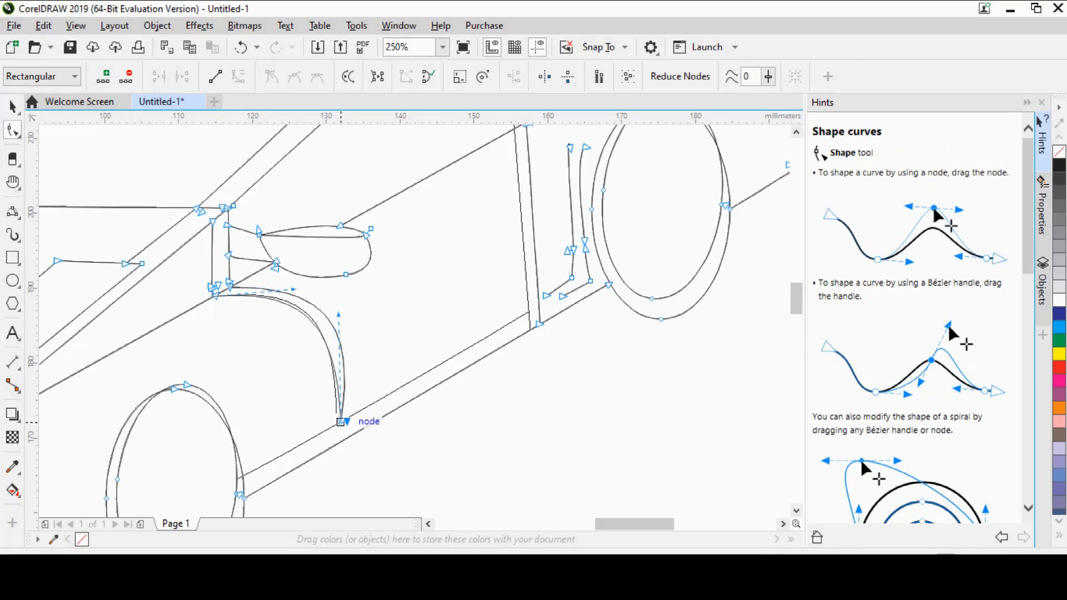
pyautogui.click(12, 107)
pyautogui.click(498, 438)
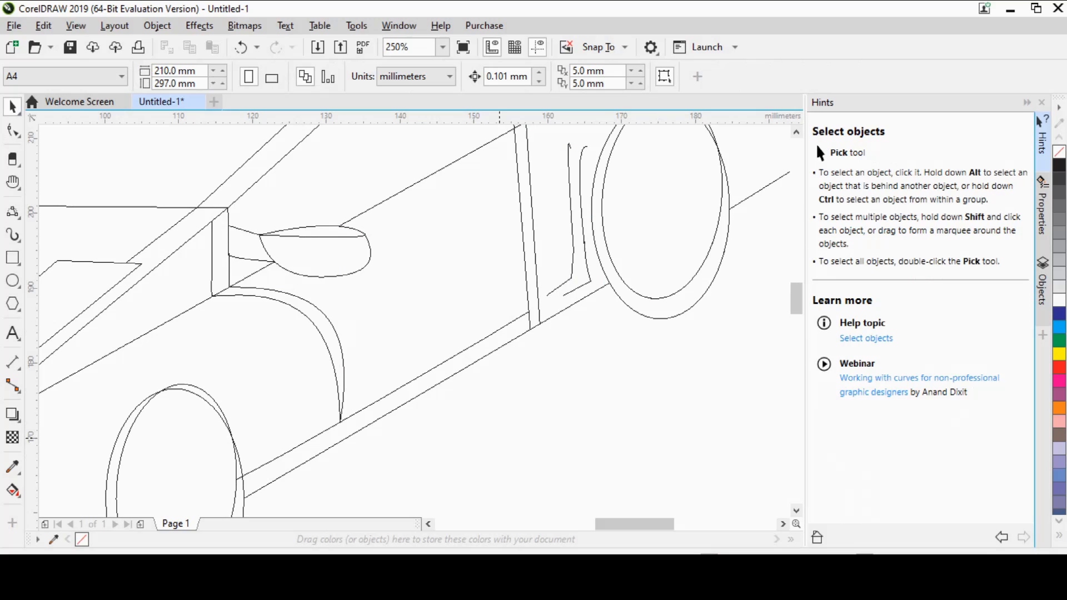
# Examine the nodes of the upper sill line up close and check the whole car drawing.
pyautogui.click(255, 469)
pyautogui.click(12, 130)
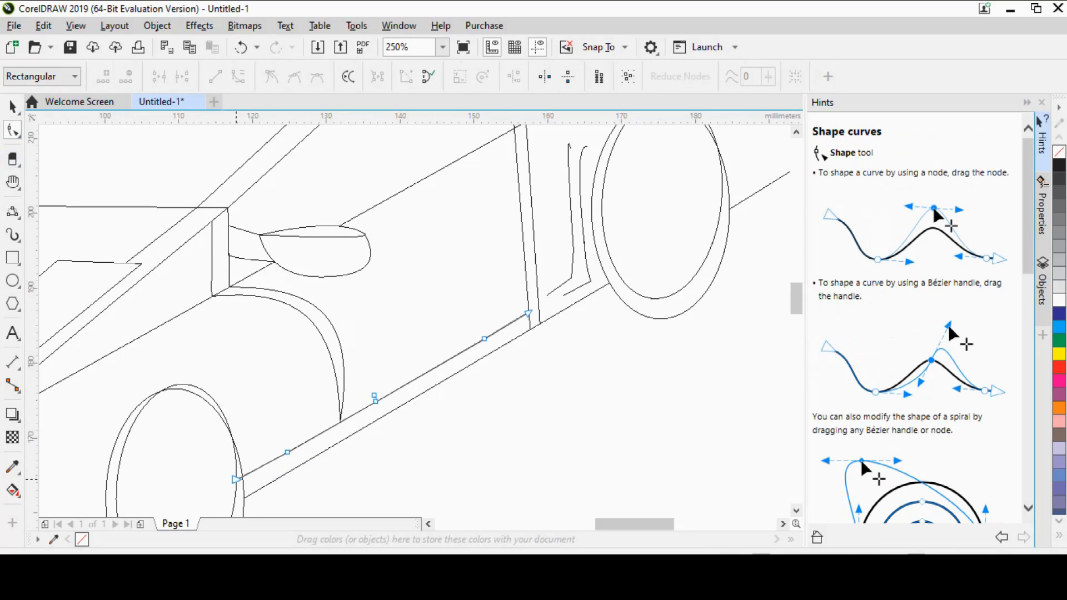
pyautogui.click(257, 479)
pyautogui.scroll(-1, 351, 489)
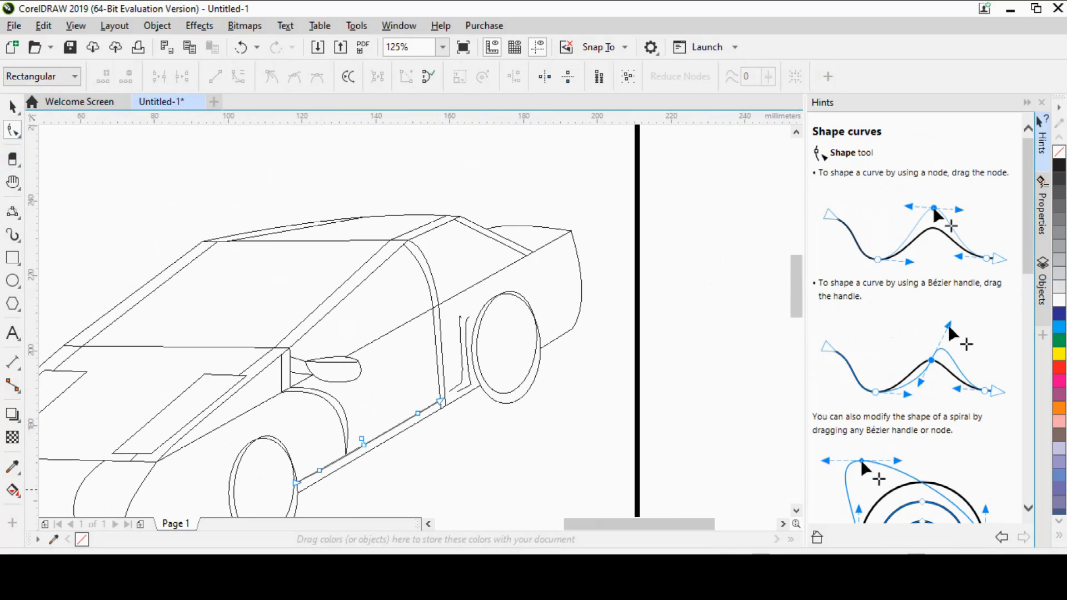
pyautogui.click(13, 182)
pyautogui.click(140, 76)
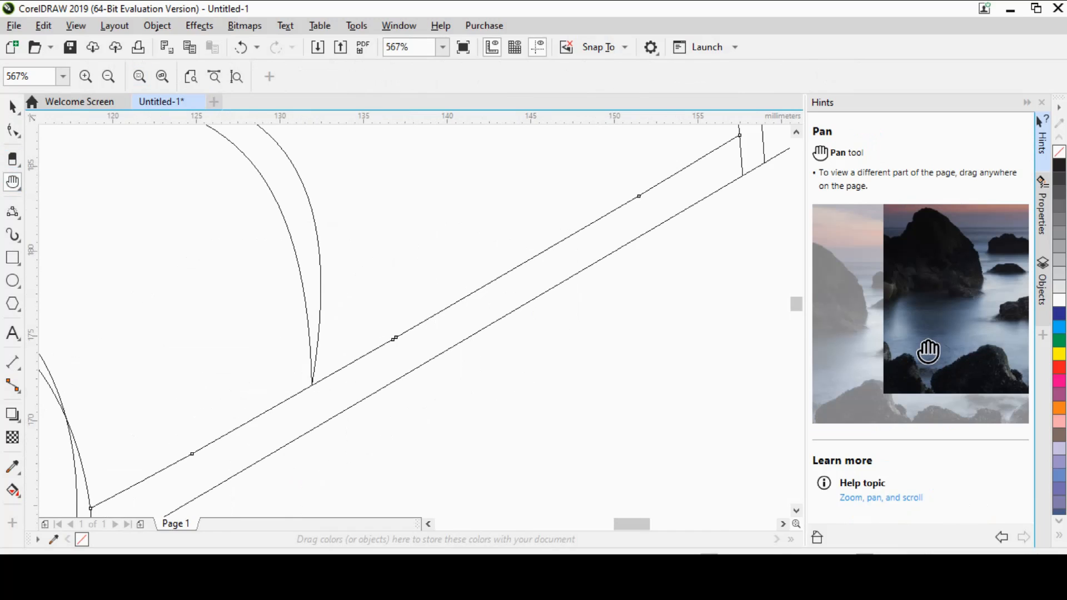
pyautogui.click(162, 77)
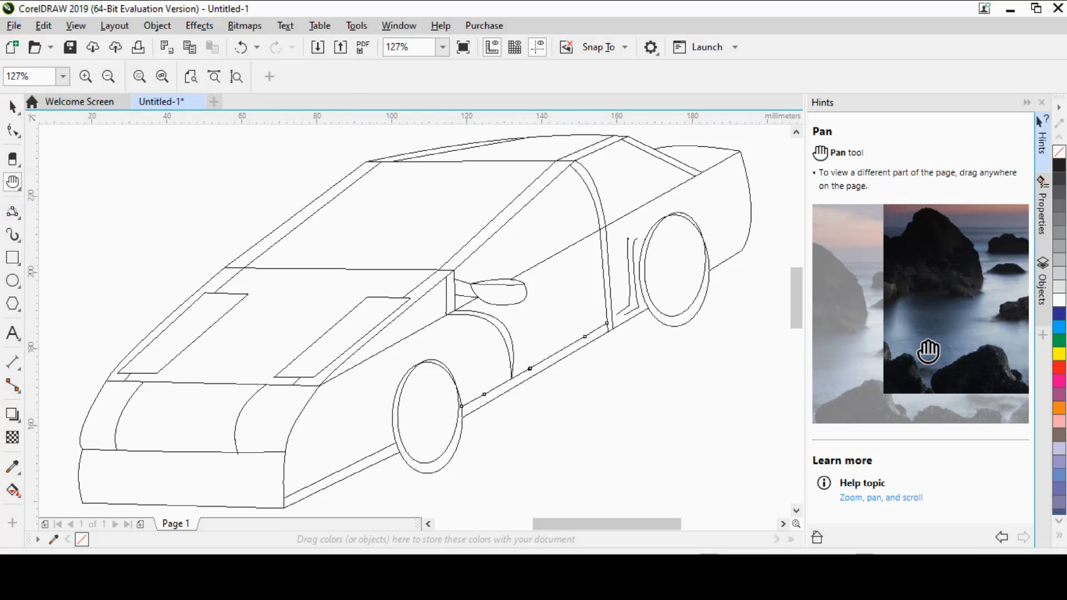
pyautogui.click(12, 130)
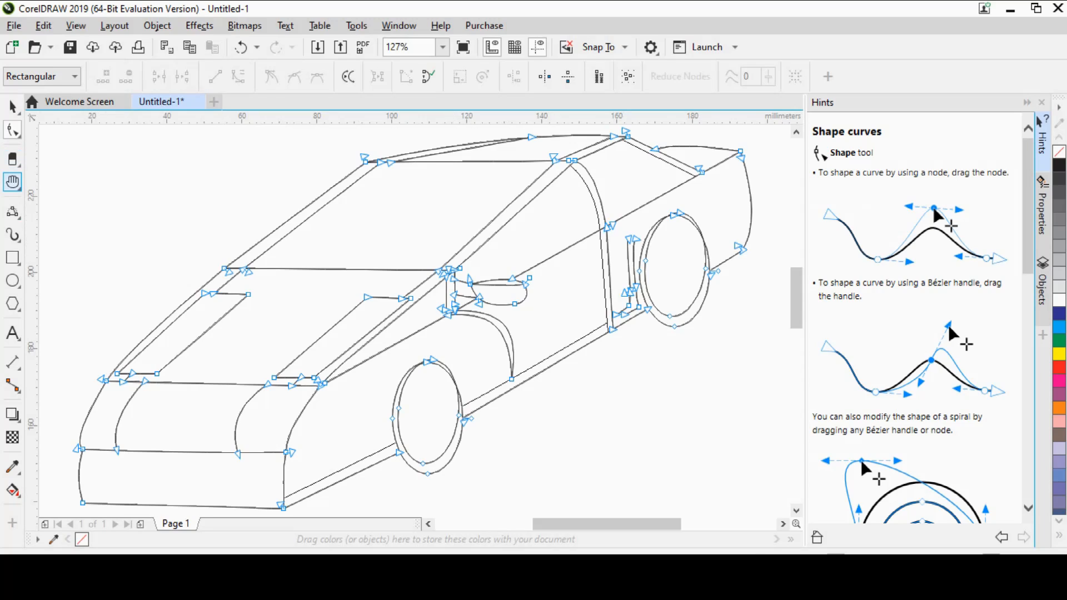
# Erase the area where the body crease line crosses the door's rear edge curves.
pyautogui.click(12, 182)
pyautogui.scroll(2, 615, 226)
pyautogui.click(12, 159)
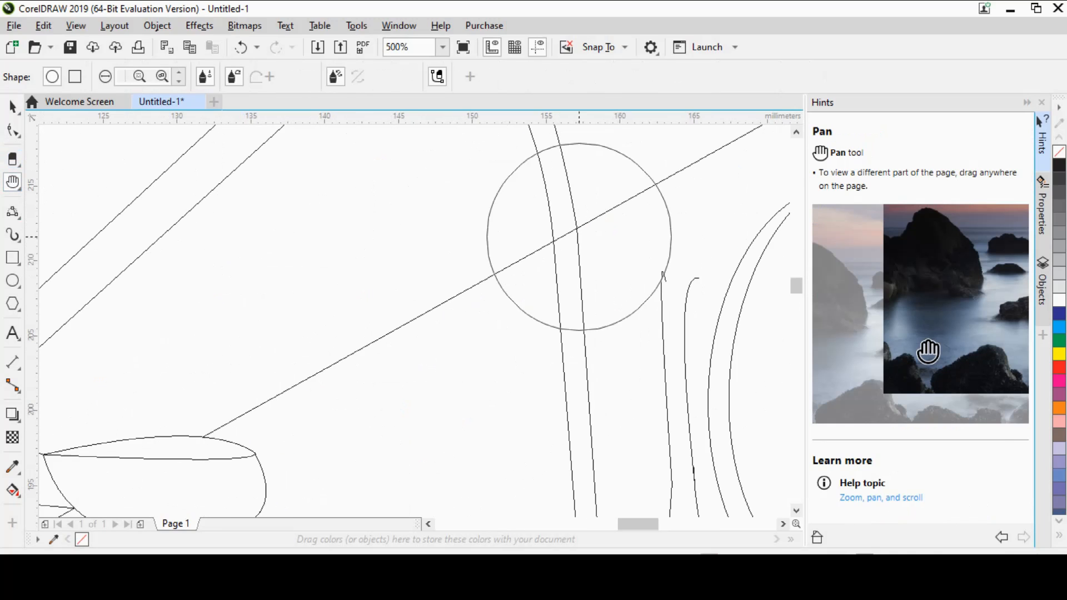
pyautogui.moveTo(568, 228); pyautogui.dragTo(562, 236)
# Rejoin the body crease line at the inner door curve and bring both cut ends of the outer door curve back onto the crease.
pyautogui.press('F10')
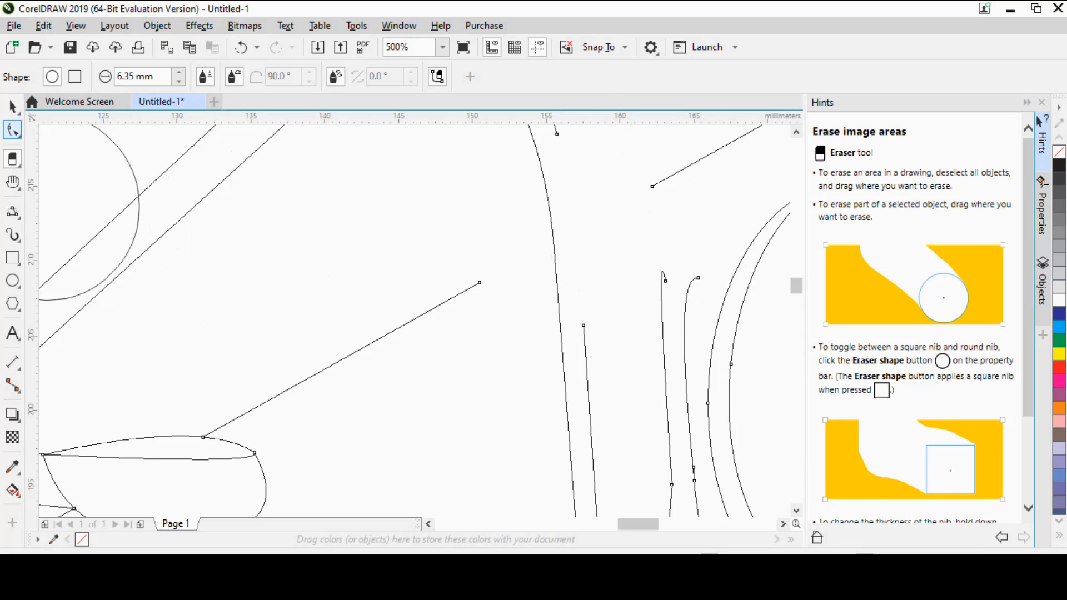
pyautogui.moveTo(480, 283); pyautogui.dragTo(554, 241)
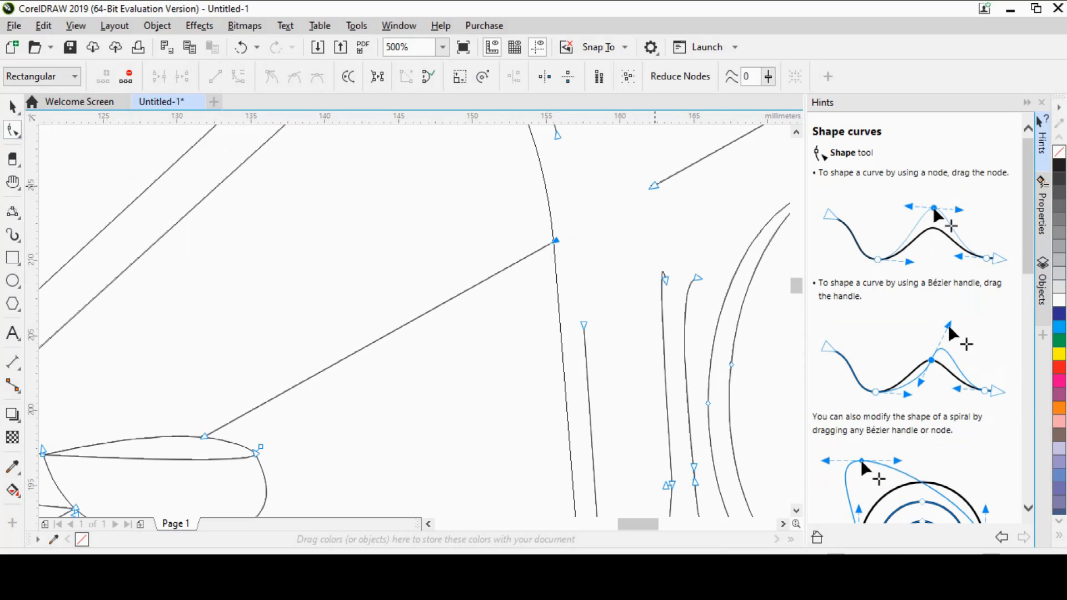
pyautogui.moveTo(653, 186); pyautogui.dragTo(554, 241)
pyautogui.moveTo(583, 324); pyautogui.dragTo(575, 234)
pyautogui.moveTo(557, 135); pyautogui.dragTo(575, 248)
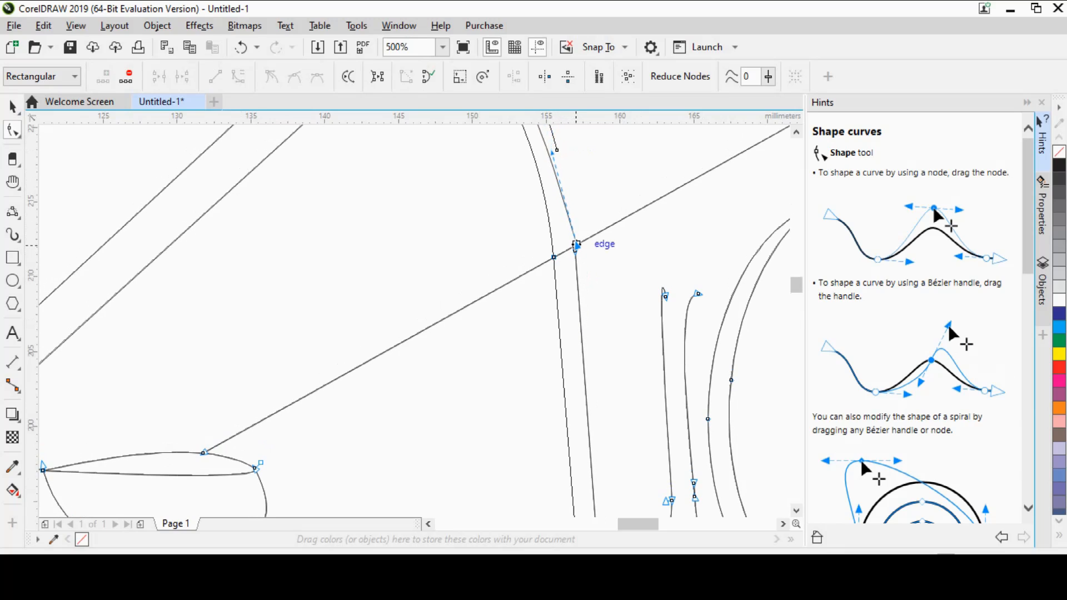
pyautogui.scroll(2, 566, 172)
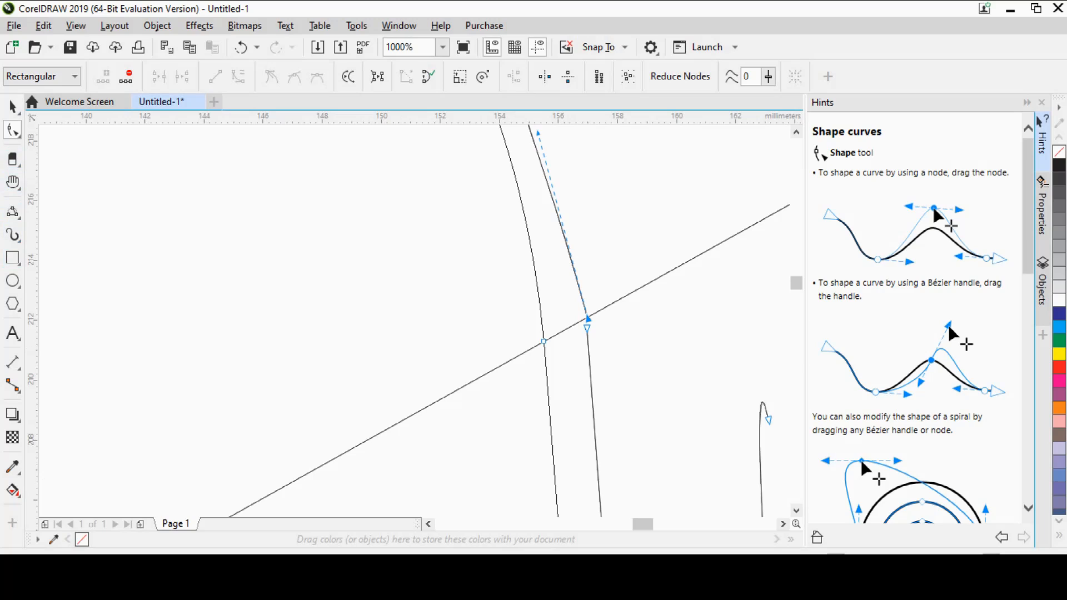
pyautogui.click(12, 182)
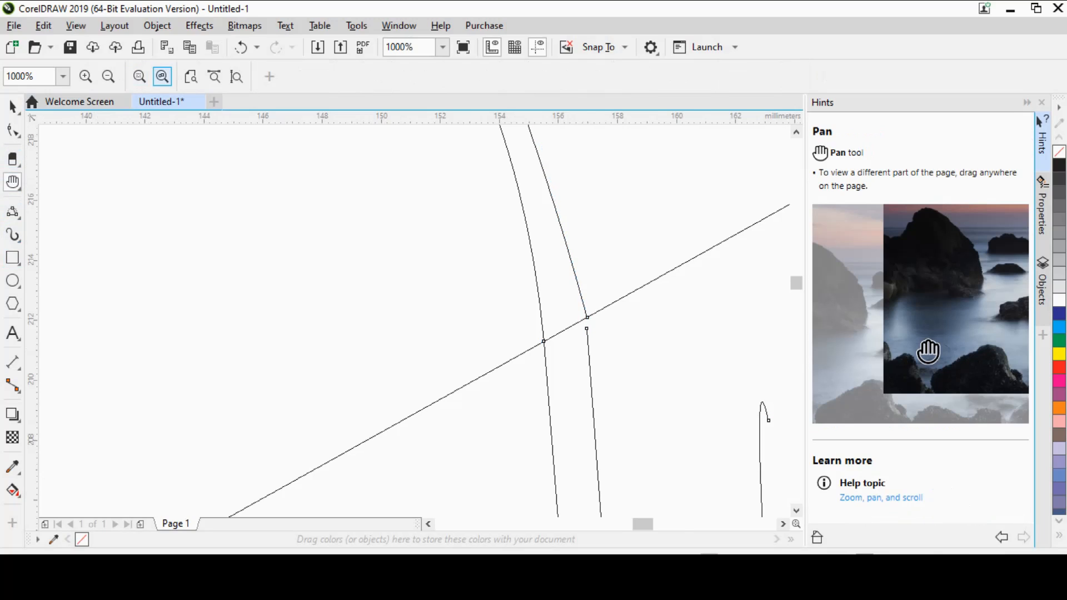
pyautogui.click(162, 76)
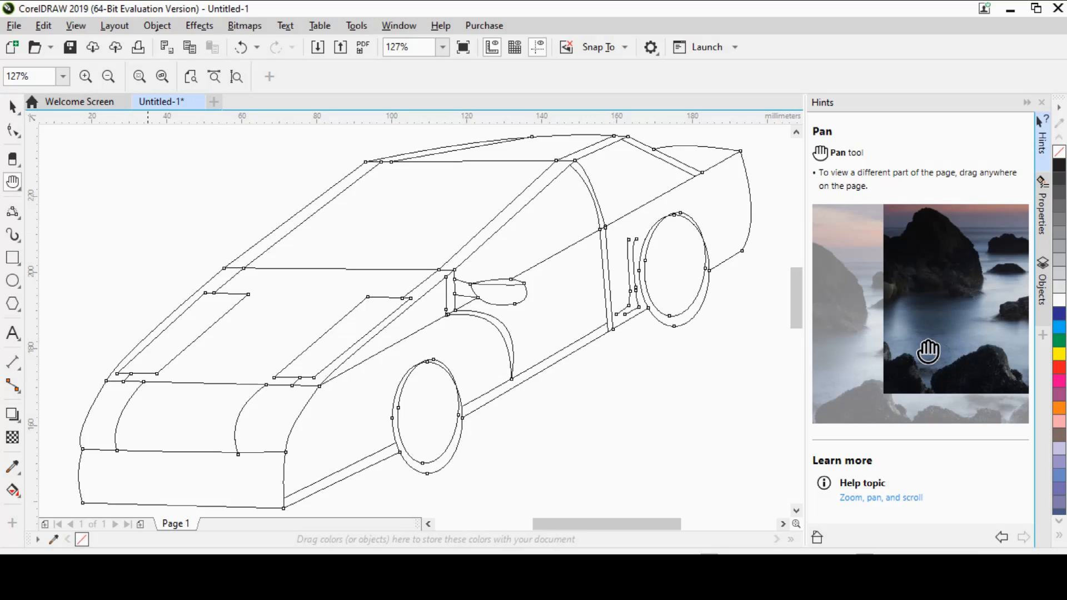
# Move the lower end node of the door's inner rear curve up onto the upper sill line.
pyautogui.click(13, 130)
pyautogui.click(607, 327)
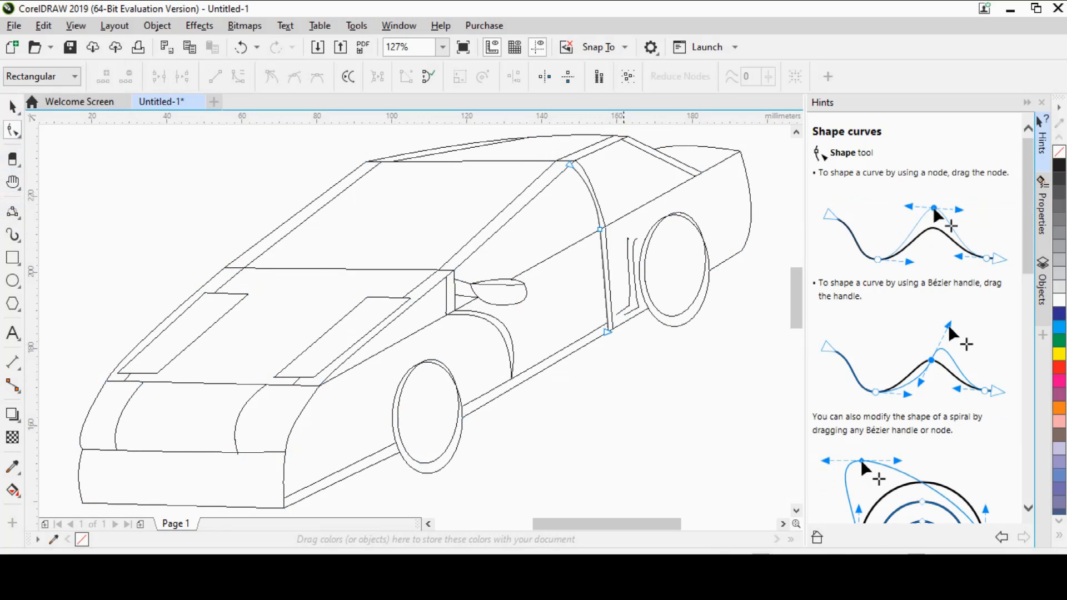
pyautogui.moveTo(608, 332); pyautogui.dragTo(607, 324)
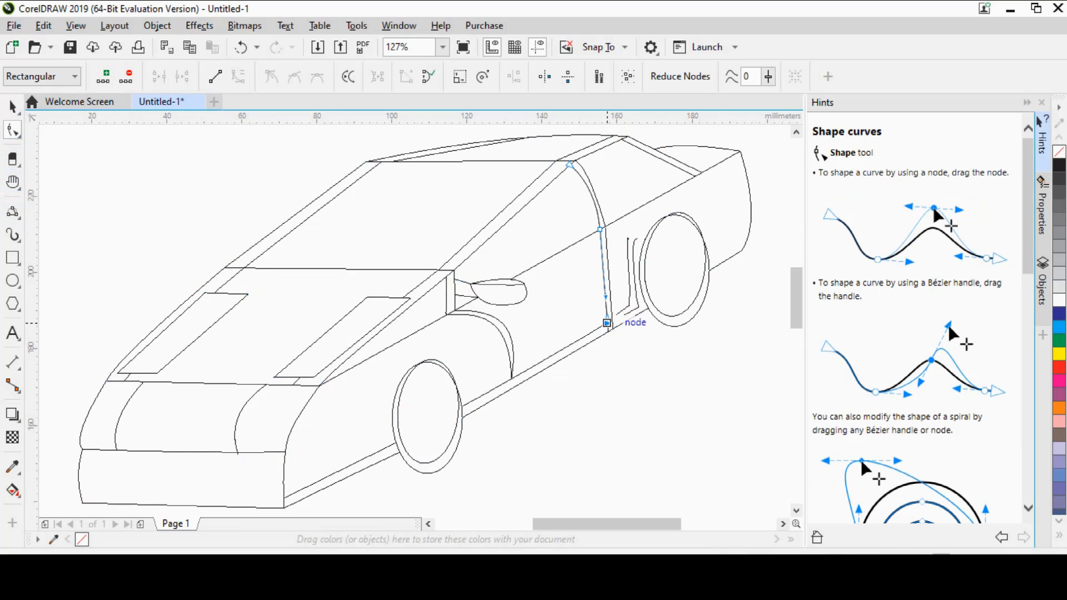
pyautogui.click(587, 349)
pyautogui.click(13, 106)
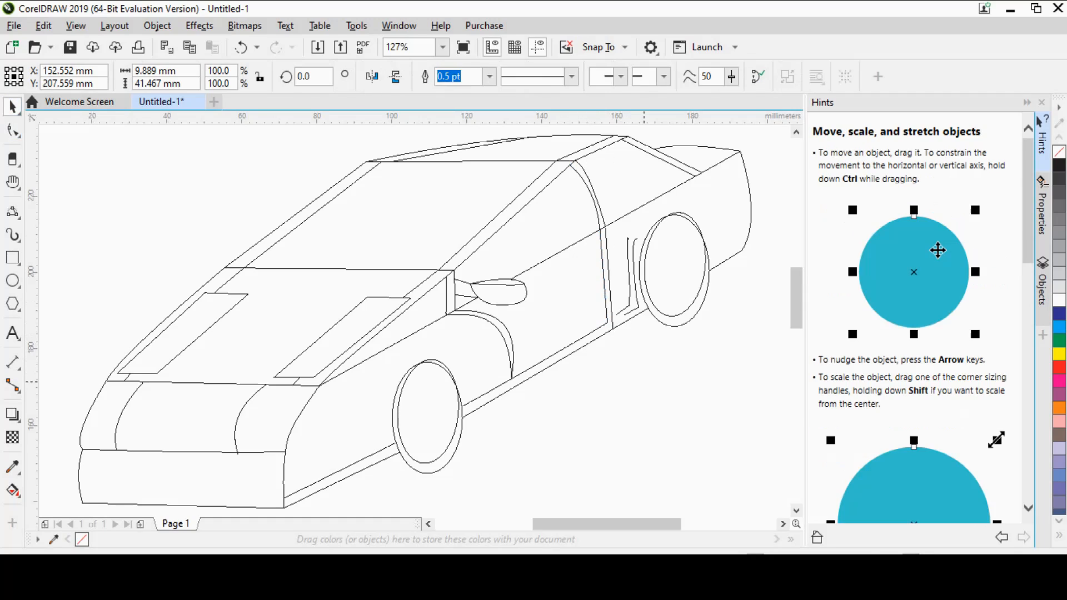
pyautogui.click(636, 373)
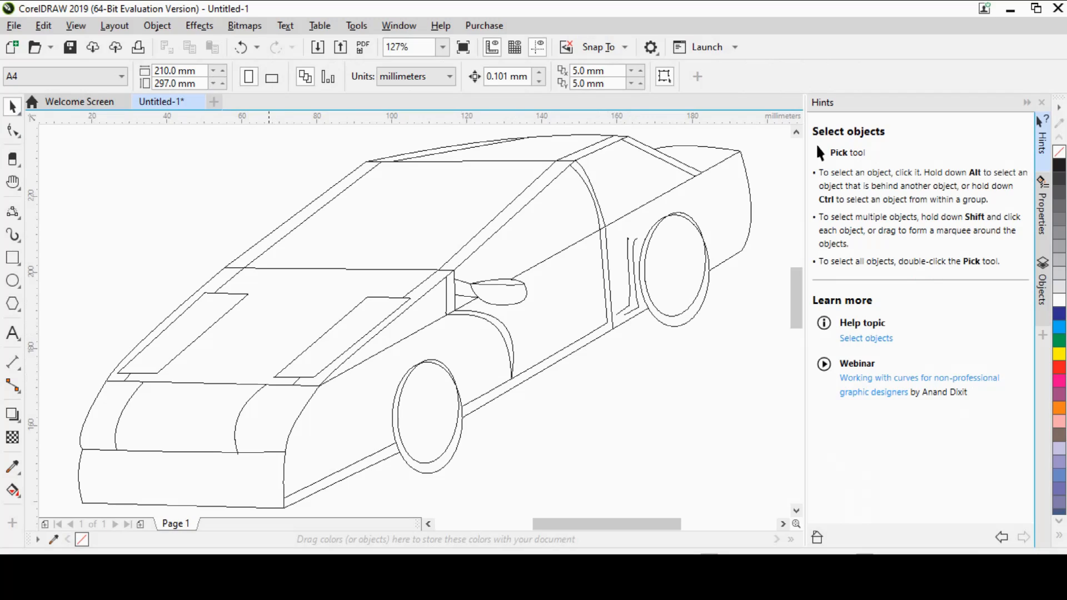
# Draw a 3-point line about 56 mm long just below the windshield base and extend it to the hood's far edge.
pyautogui.click(12, 211)
pyautogui.moveTo(237, 272); pyautogui.dragTo(445, 277)
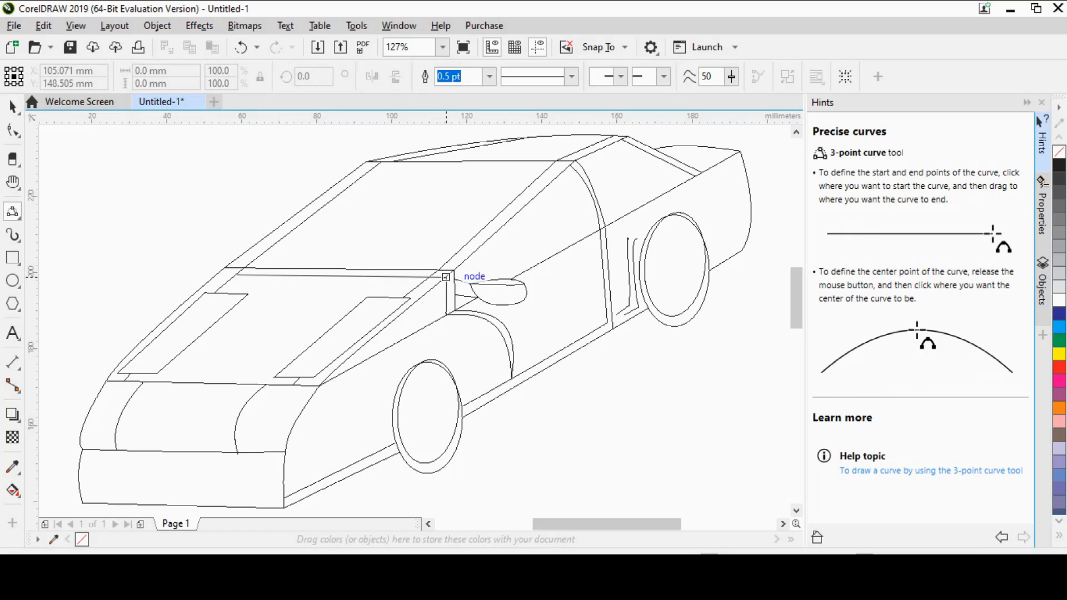
pyautogui.click(343, 276)
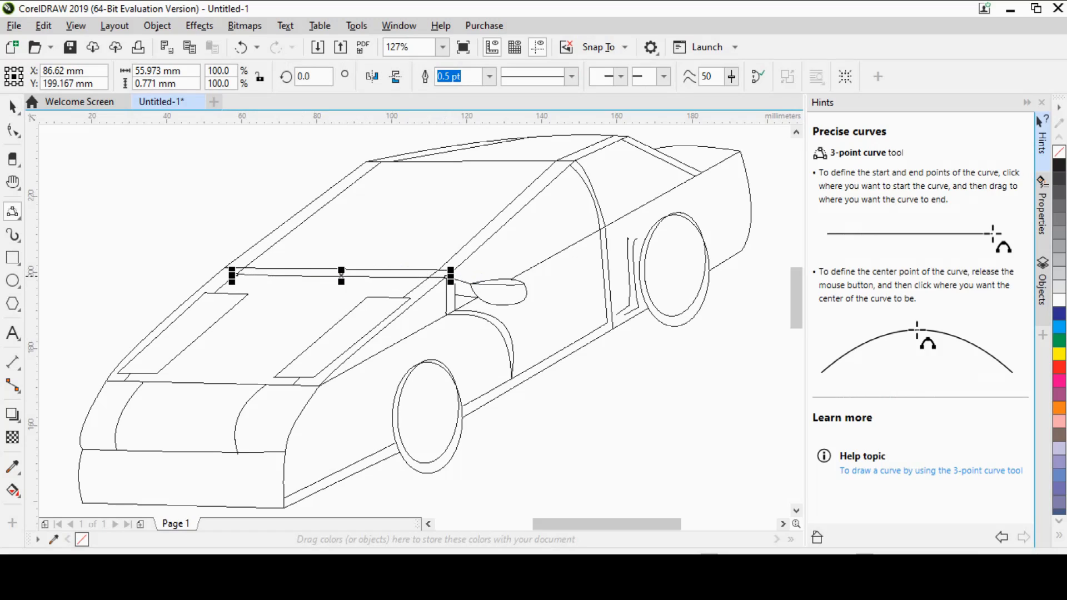
pyautogui.moveTo(237, 274); pyautogui.dragTo(218, 274)
pyautogui.click(226, 274)
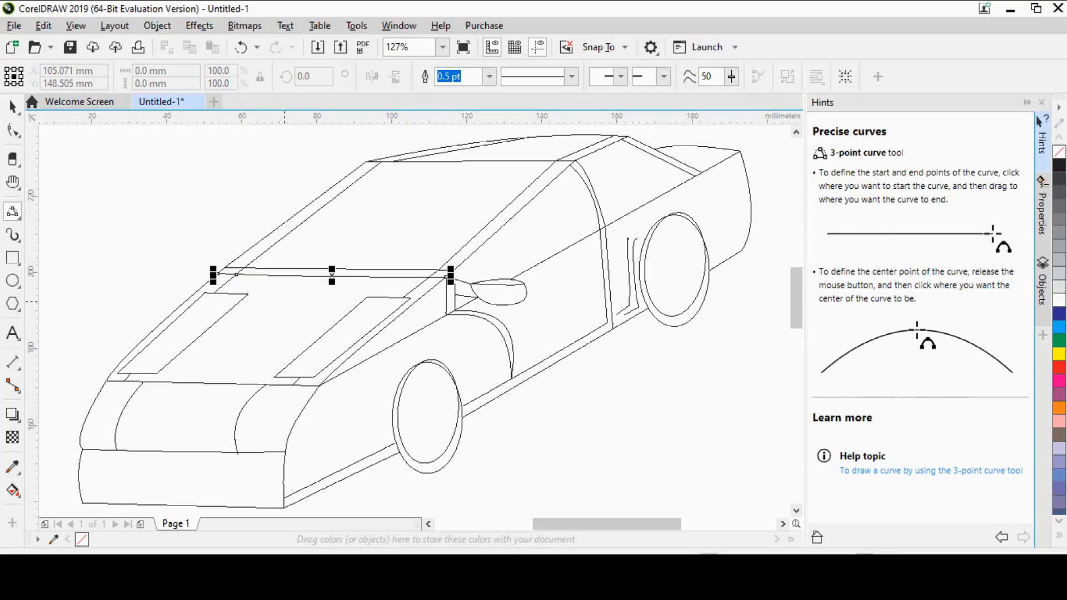
# Deselect the new hood line and start exporting the whole car drawing.
pyautogui.press('Escape')
pyautogui.press('space')
pyautogui.press('F3')
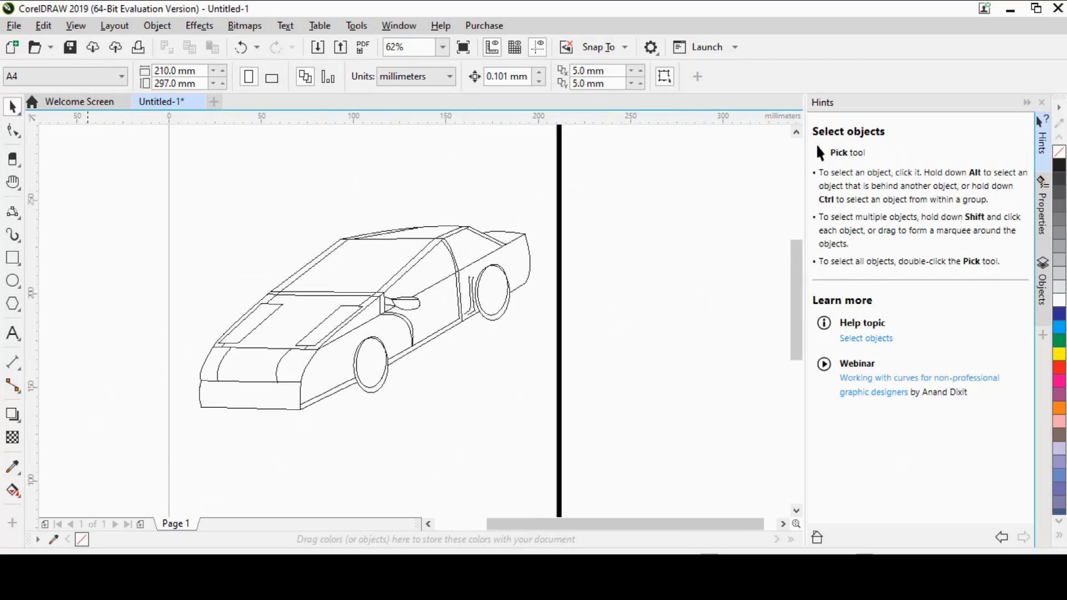
pyautogui.press('h')
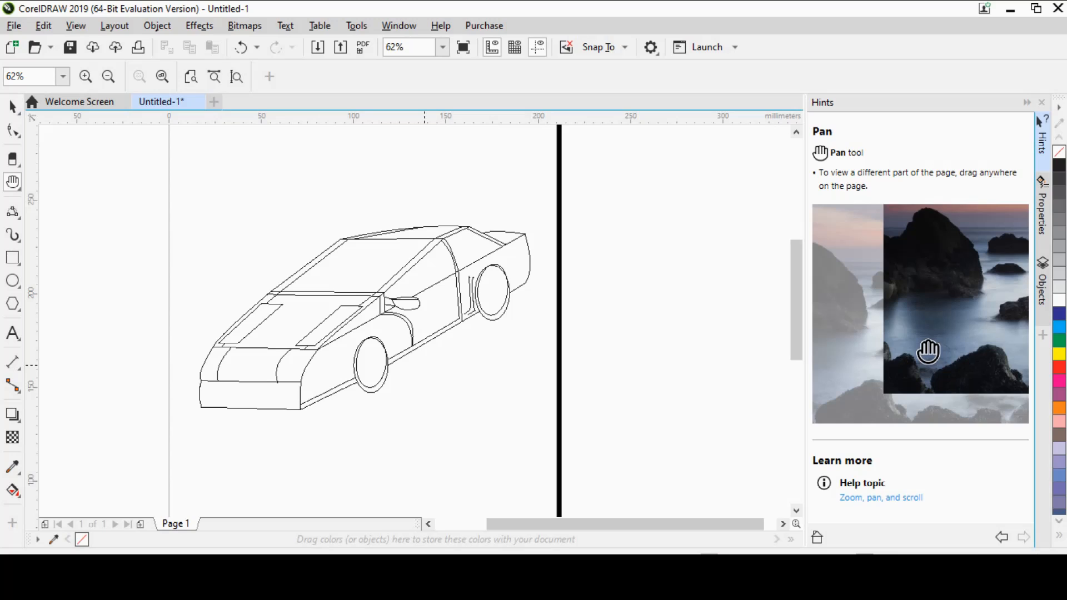
pyautogui.click(14, 26)
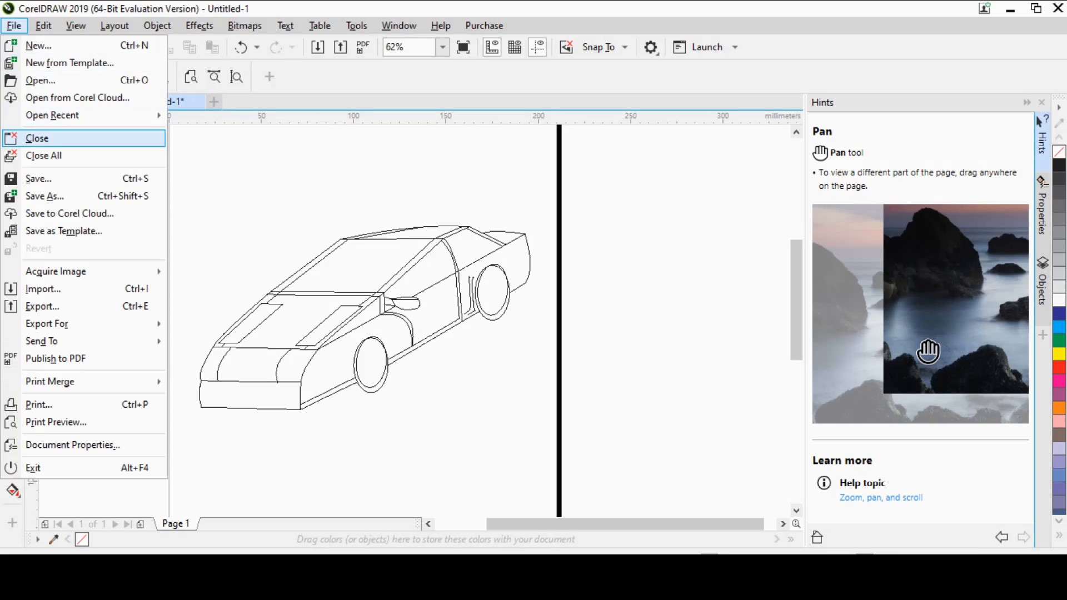
pyautogui.click(44, 306)
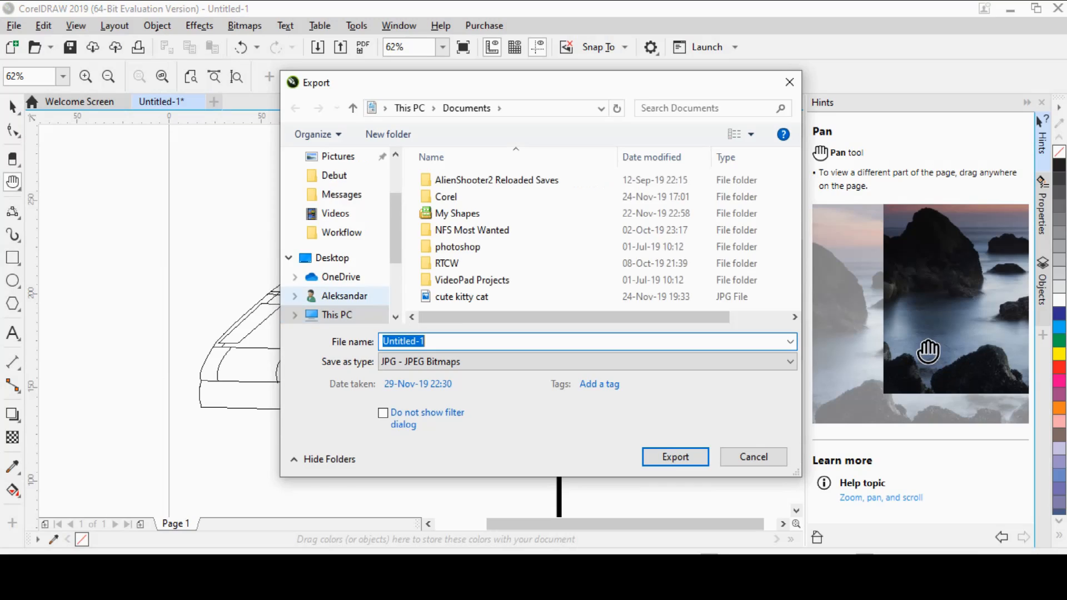
# Name the JPG export "auto draw" in the Documents folder and proceed to its JPEG settings.
pyautogui.press('BackSpace')
pyautogui.write('lam')
pyautogui.press('BackSpace')
pyautogui.press('BackSpace')
pyautogui.press('BackSpace')
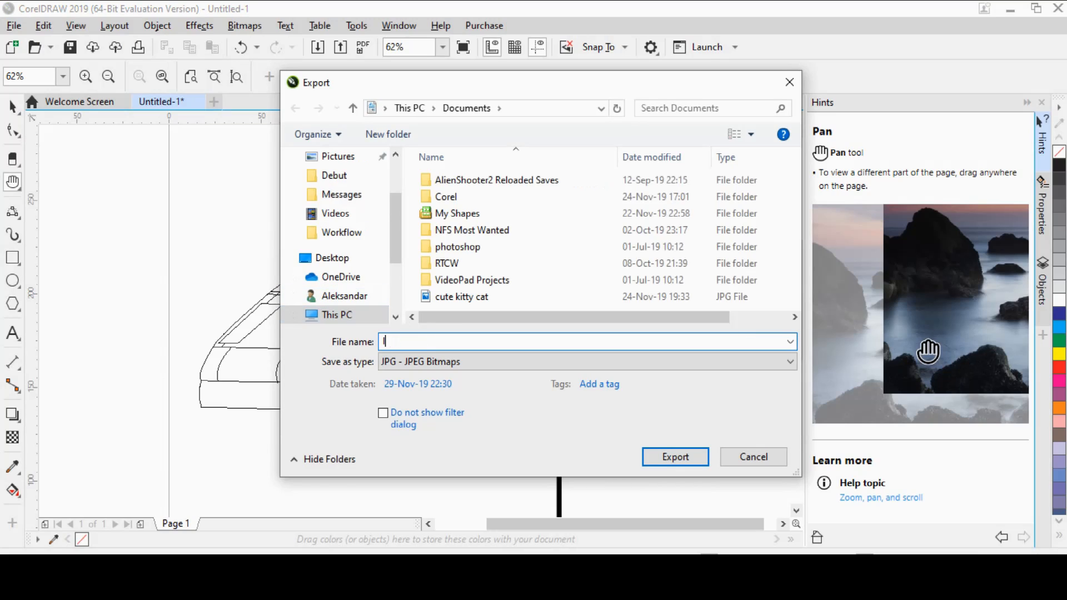
pyautogui.write('auto skic')
pyautogui.press('BackSpace')
pyautogui.press('BackSpace')
pyautogui.press('BackSpace')
pyautogui.press('BackSpace')
pyautogui.write('draw')
pyautogui.press('Return')
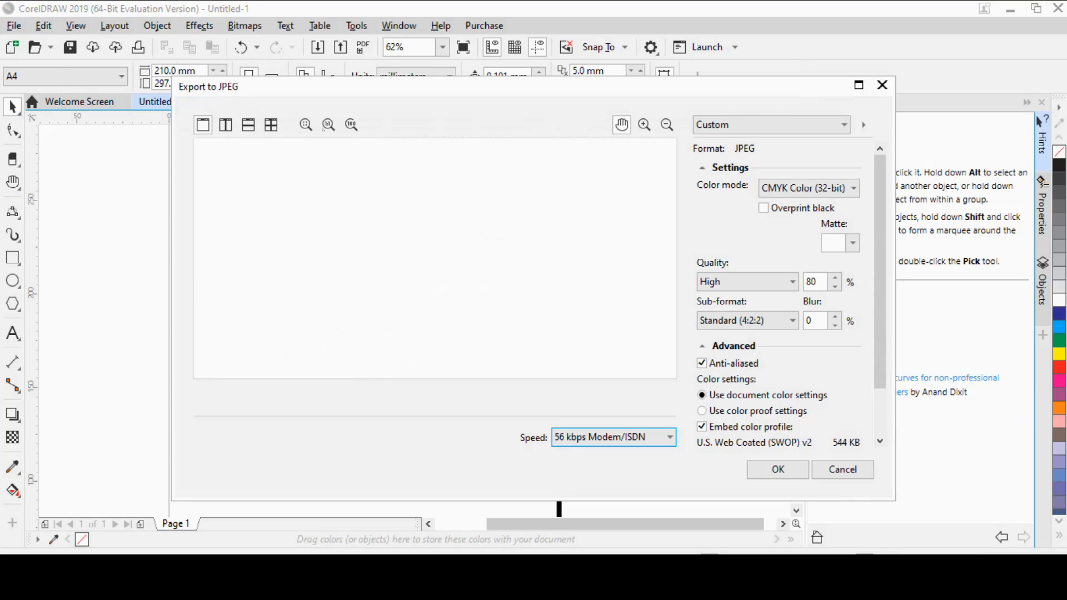
# Choose the High quality JPEG preset, set the color mode to CMYK Color (32-bit), and complete the export.
pyautogui.click(771, 128)
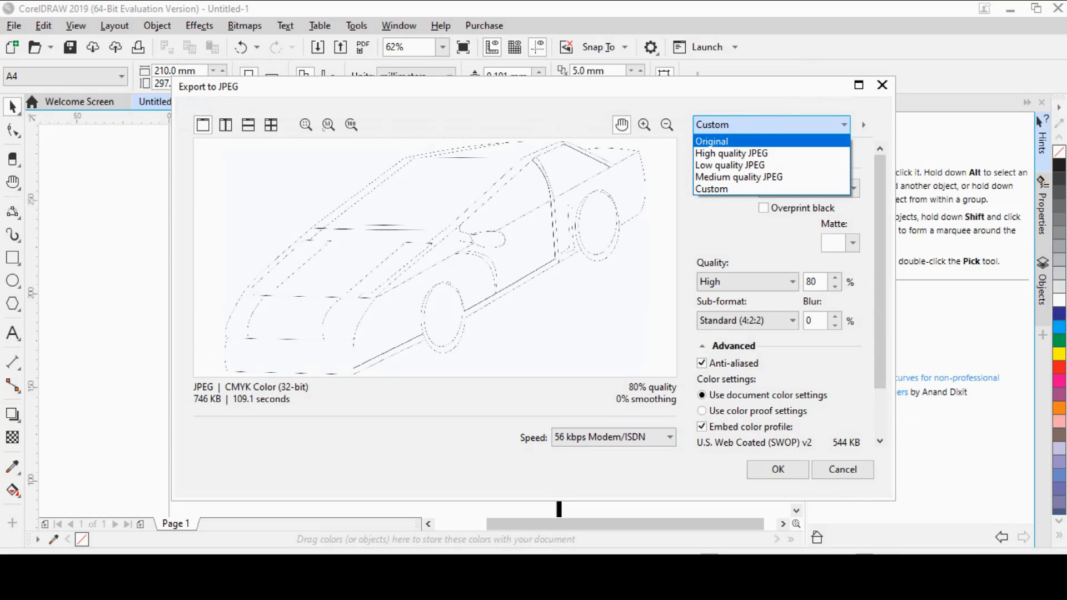
pyautogui.click(770, 153)
pyautogui.click(808, 188)
pyautogui.click(799, 223)
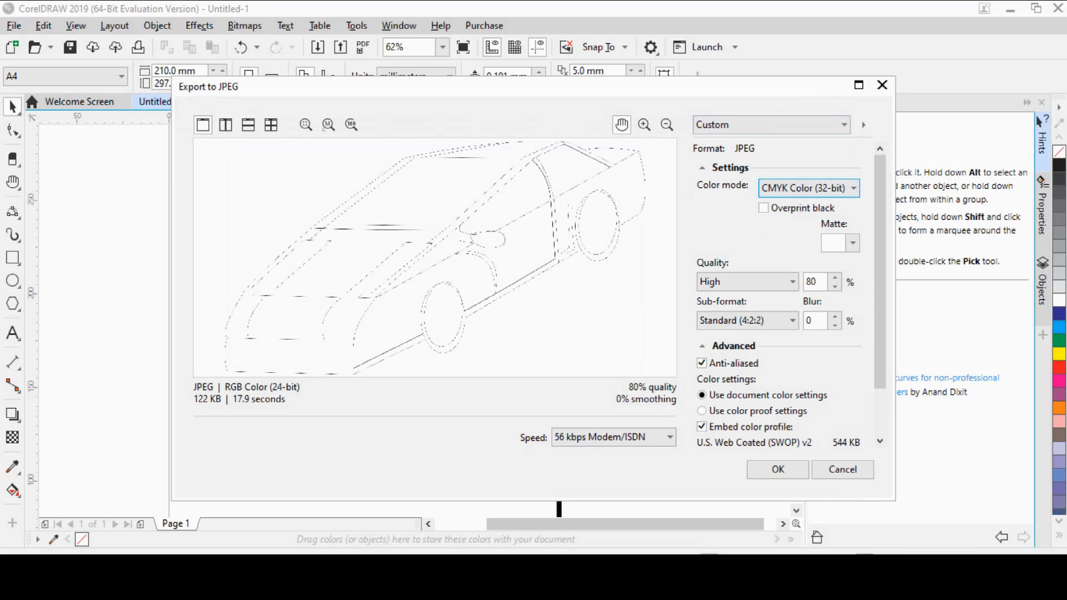
pyautogui.click(778, 469)
# Switch to File Explorer, view the exported auto draw image from the Documents folder, and close it.
pyautogui.press('super+e')
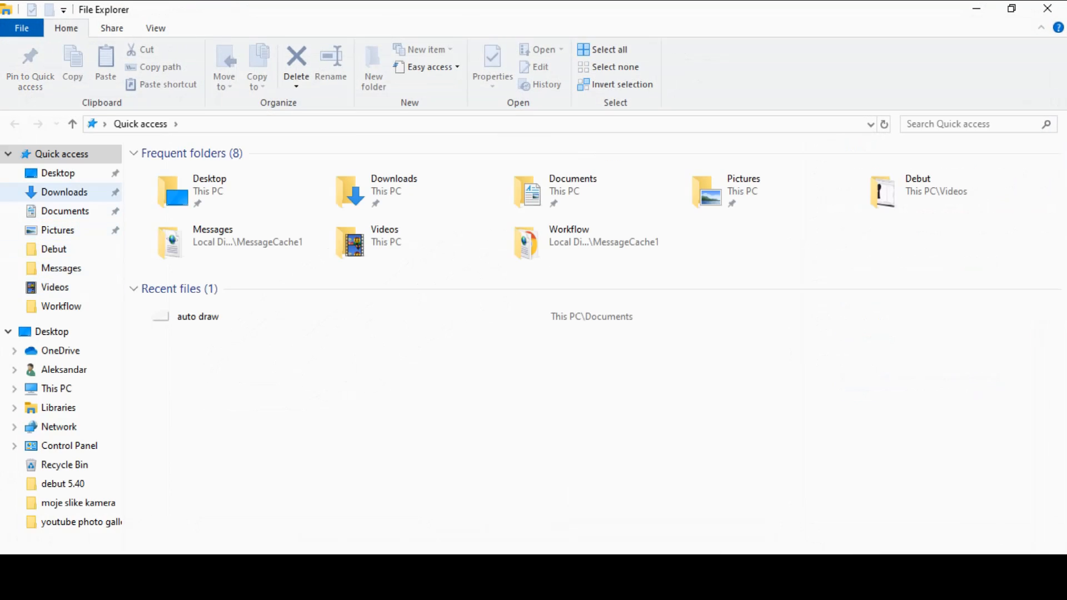
pyautogui.click(65, 211)
pyautogui.doubleClick(267, 287)
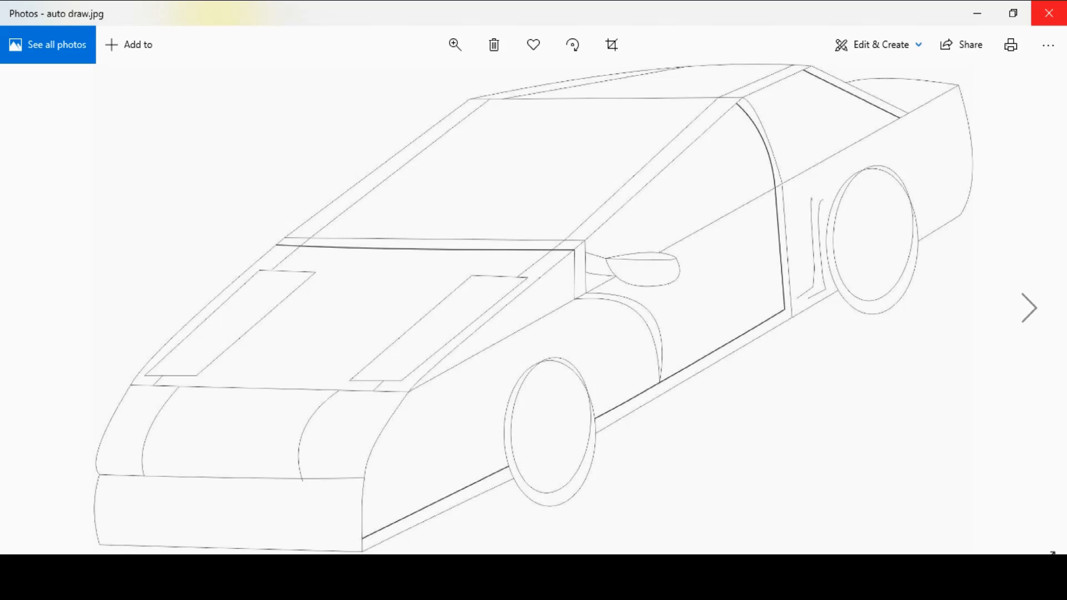
pyautogui.click(1049, 12)
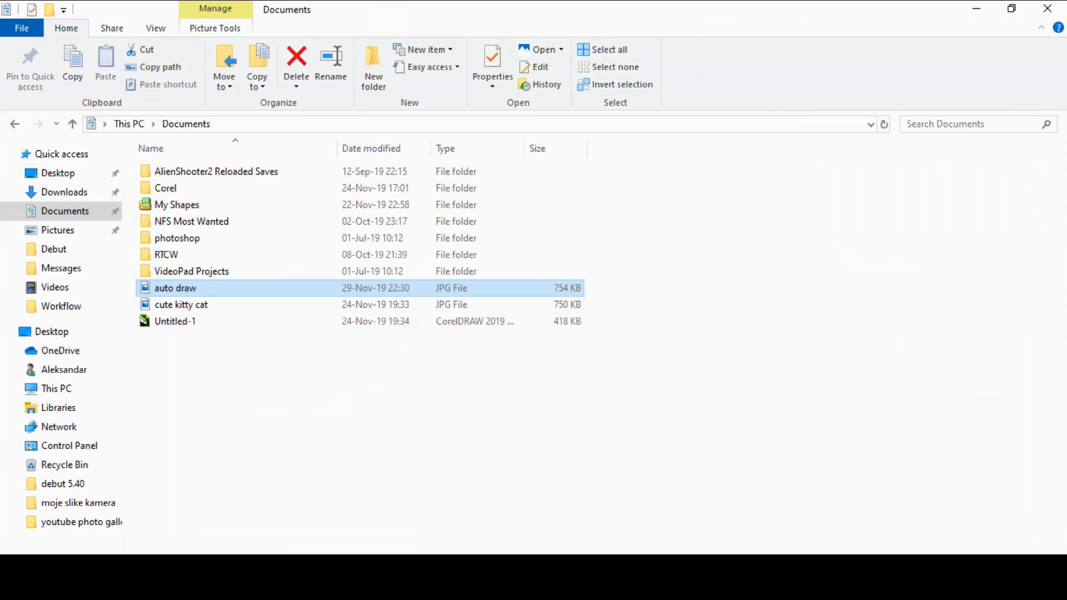
pyautogui.click(181, 305)
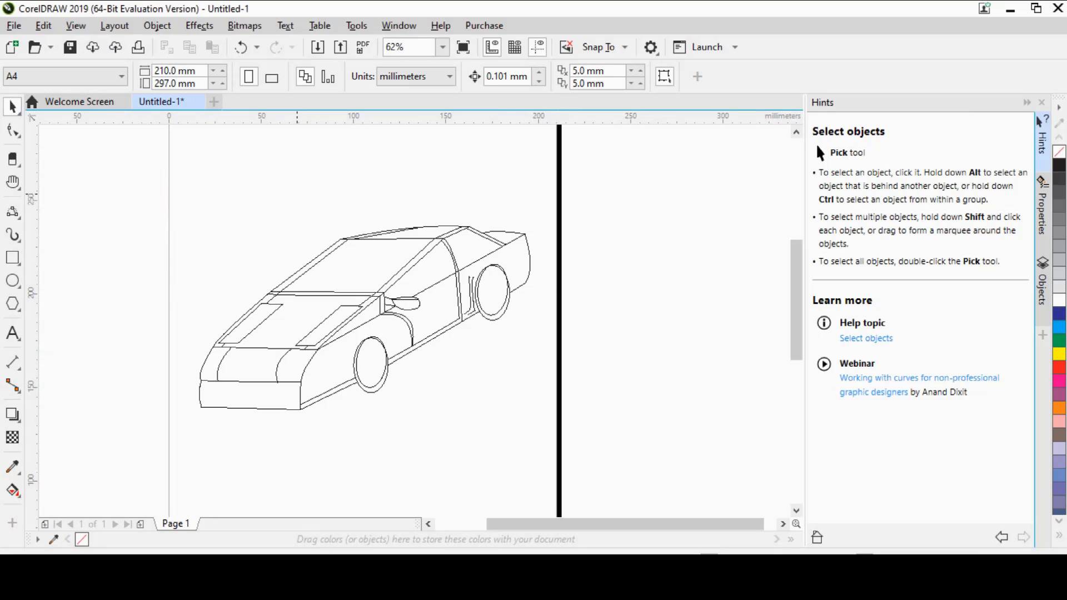
# Save the car drawing in CorelDRAW's CDR format as Untitled-2 in the Documents folder, without replacing the existing Untitled-1 file.
pyautogui.click(13, 25)
pyautogui.click(45, 179)
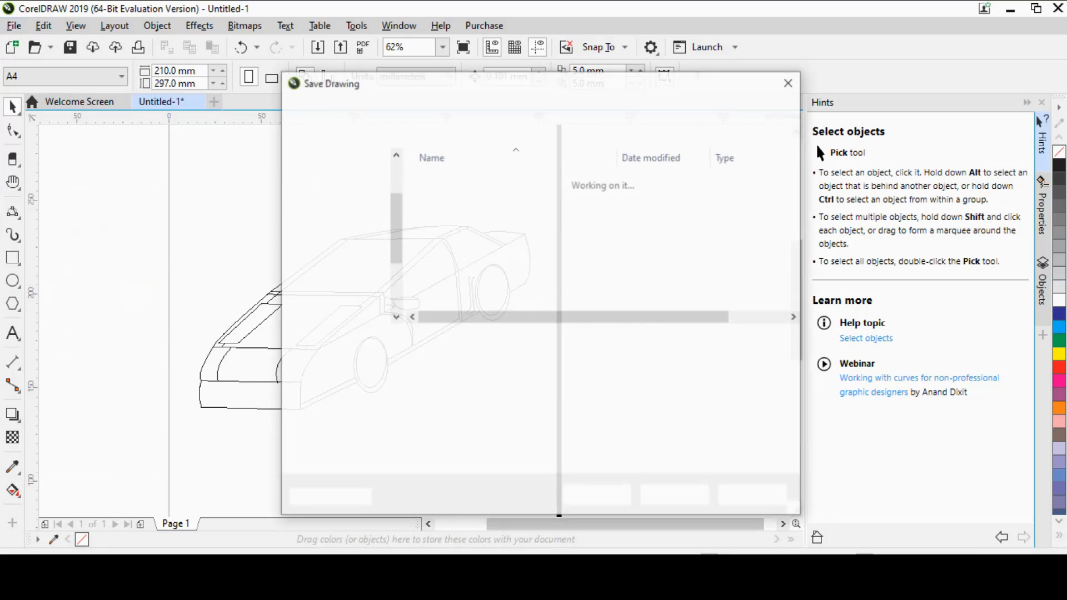
pyautogui.press('Return')
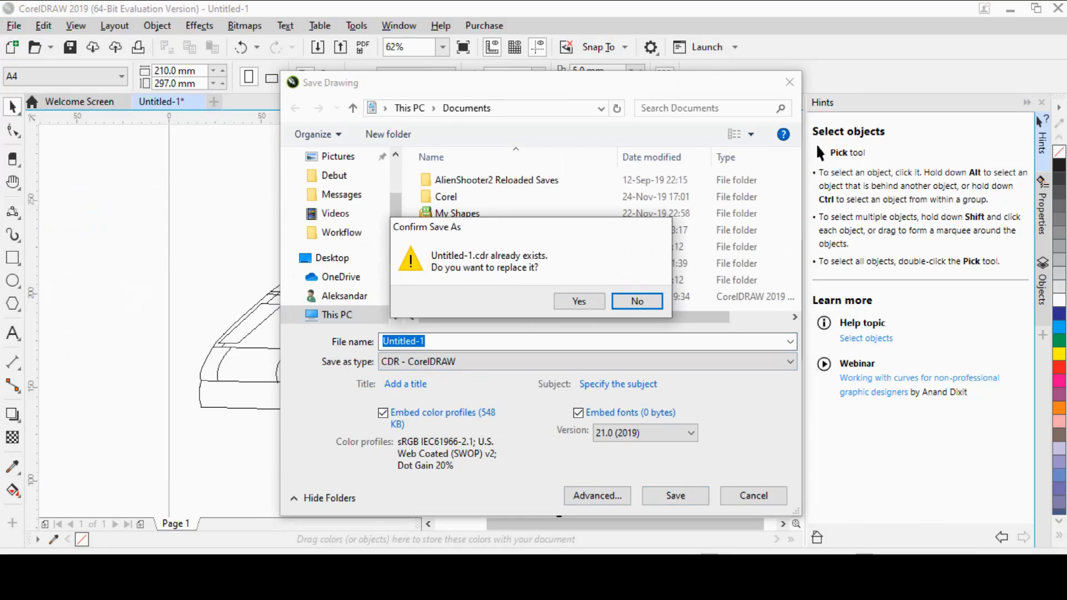
pyautogui.press('Left')
pyautogui.press('Right')
pyautogui.press('Return')
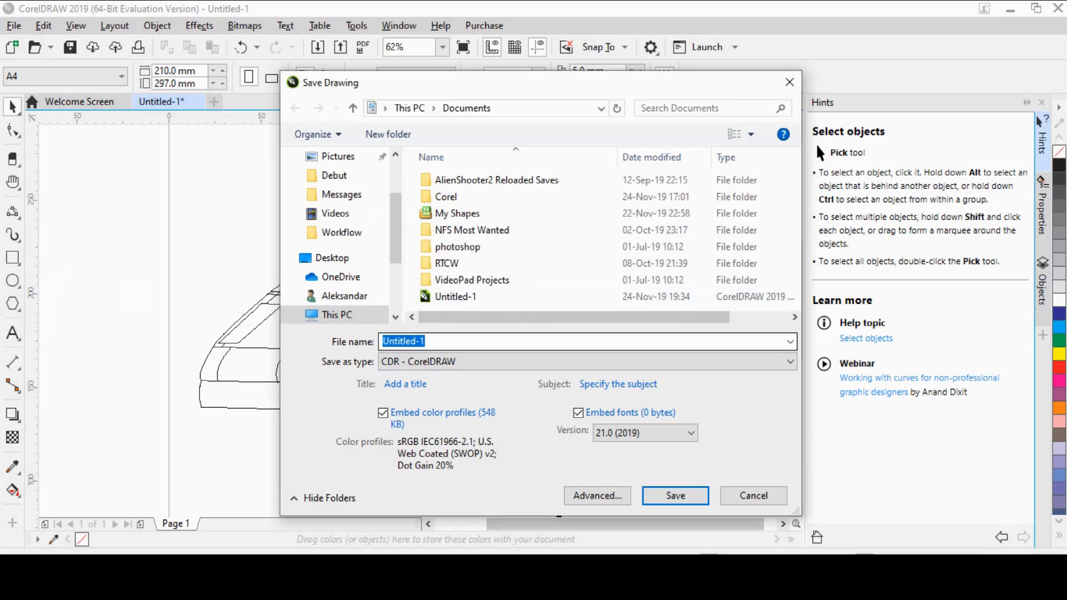
pyautogui.press('BackSpace')
pyautogui.write('2')
pyautogui.press('Return')
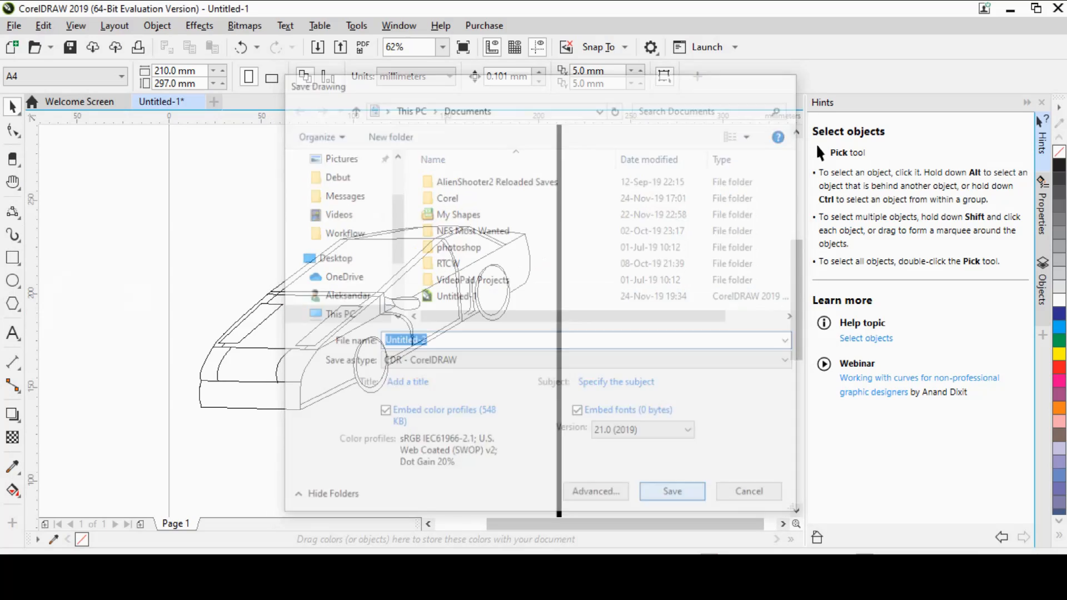